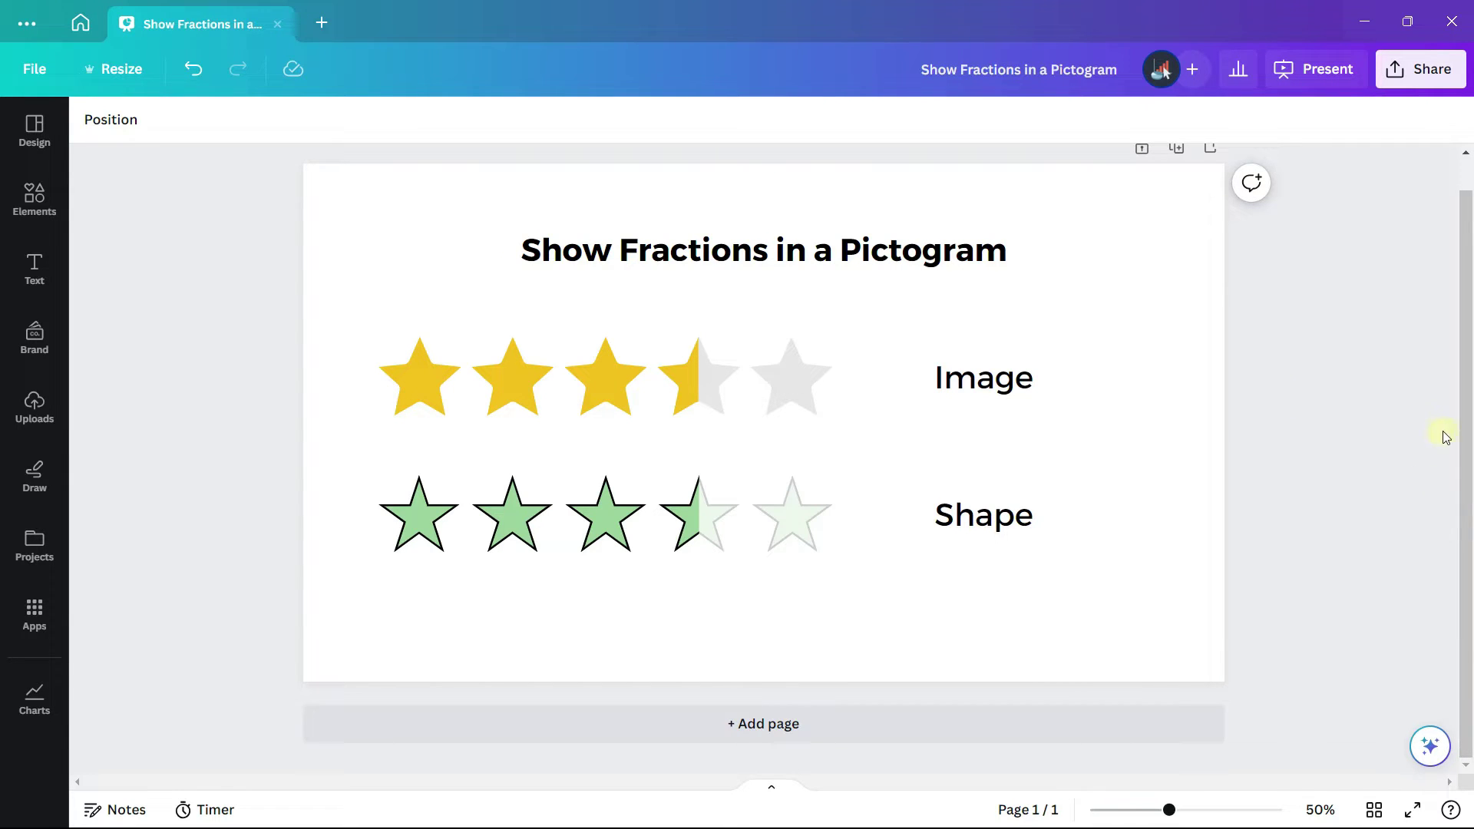
# Scroll up the pictogram design to the top of the first page.
pyautogui.scroll(1, 1459, 419)
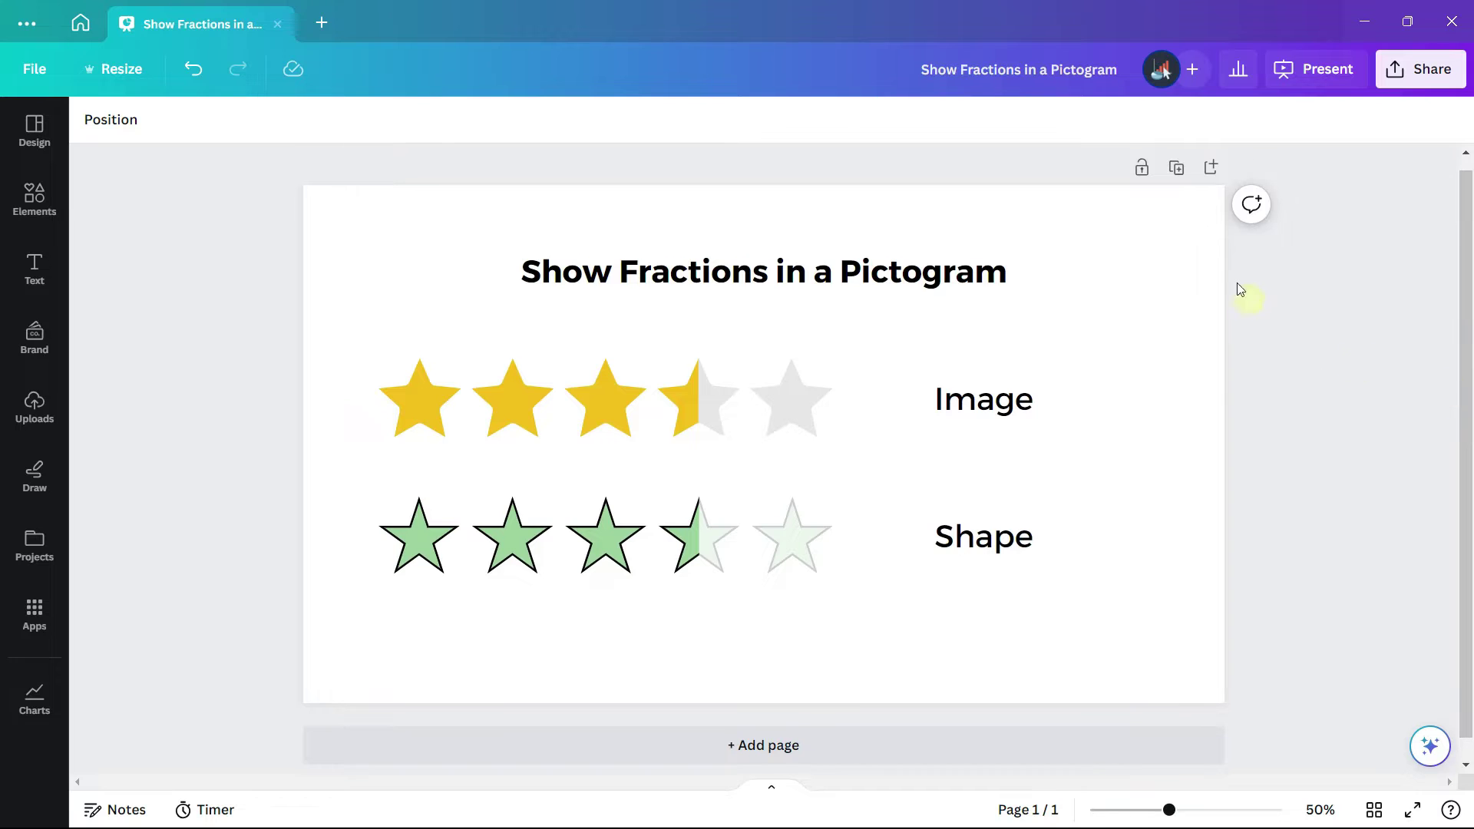
# Add a blank page and place a plain yellow star found by searching Elements for 'star'.
pyautogui.click(1209, 171)
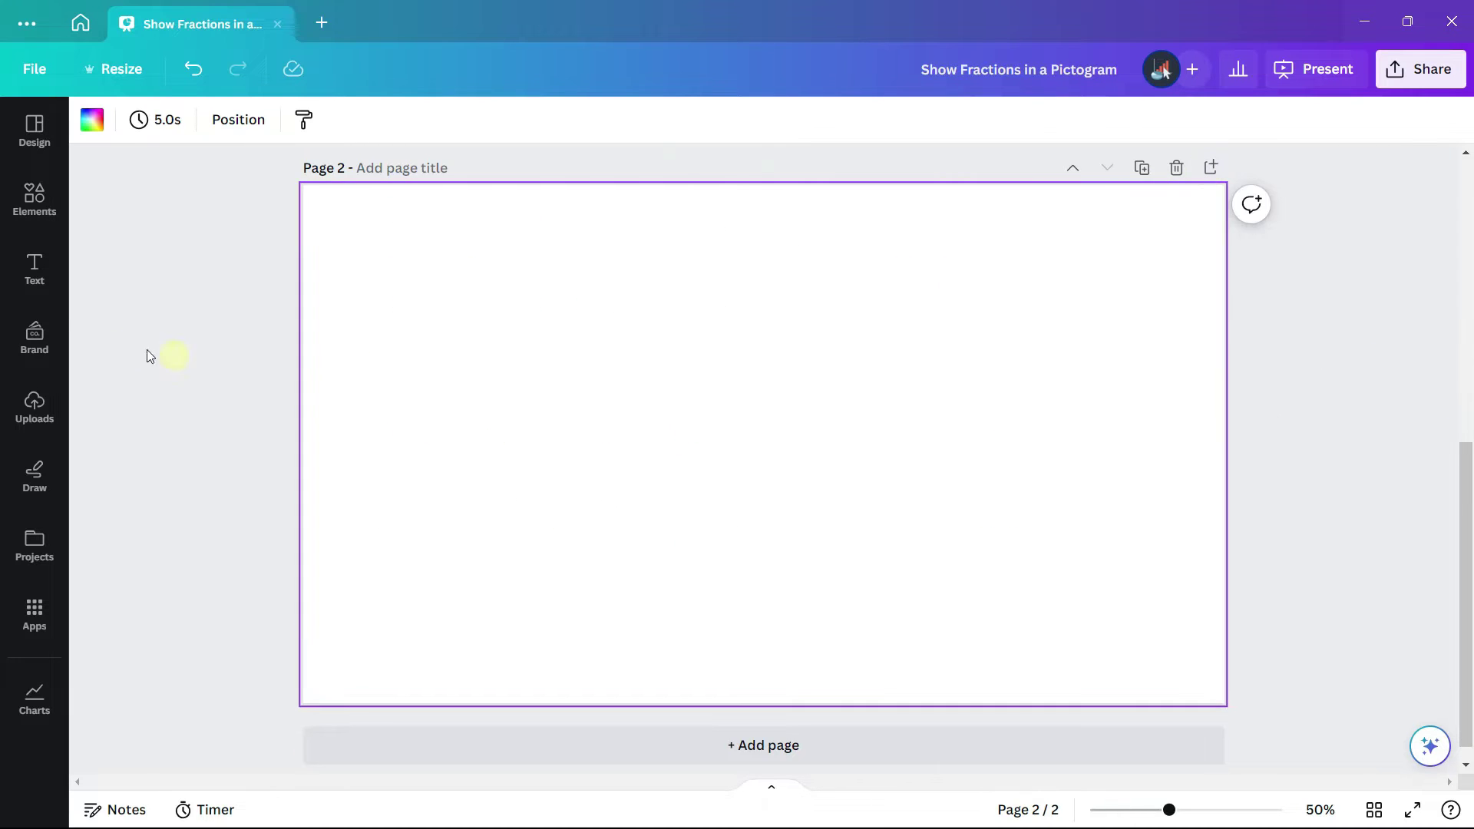
pyautogui.click(29, 201)
pyautogui.click(364, 477)
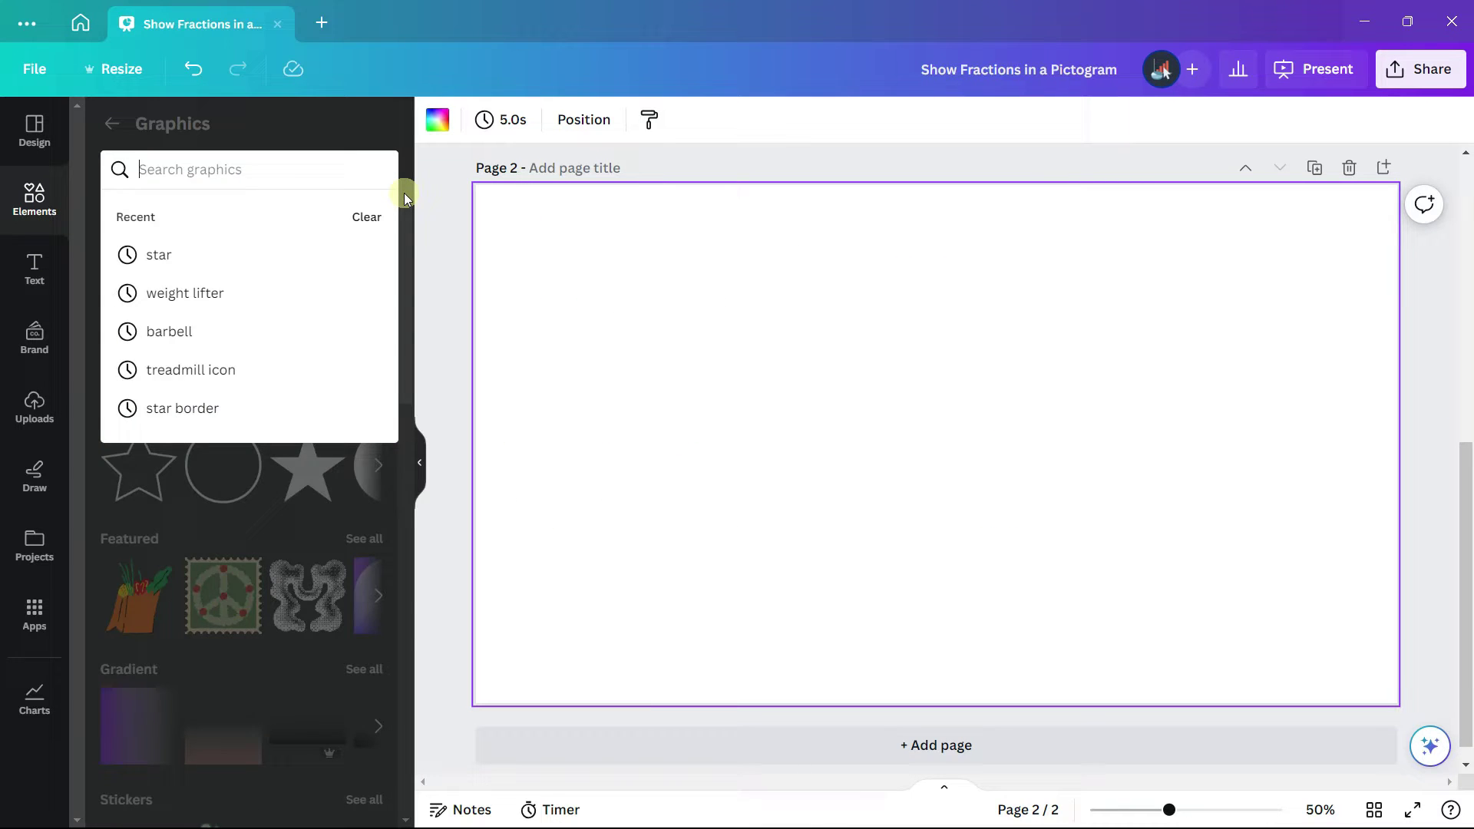
pyautogui.write('star')
pyautogui.press('Return')
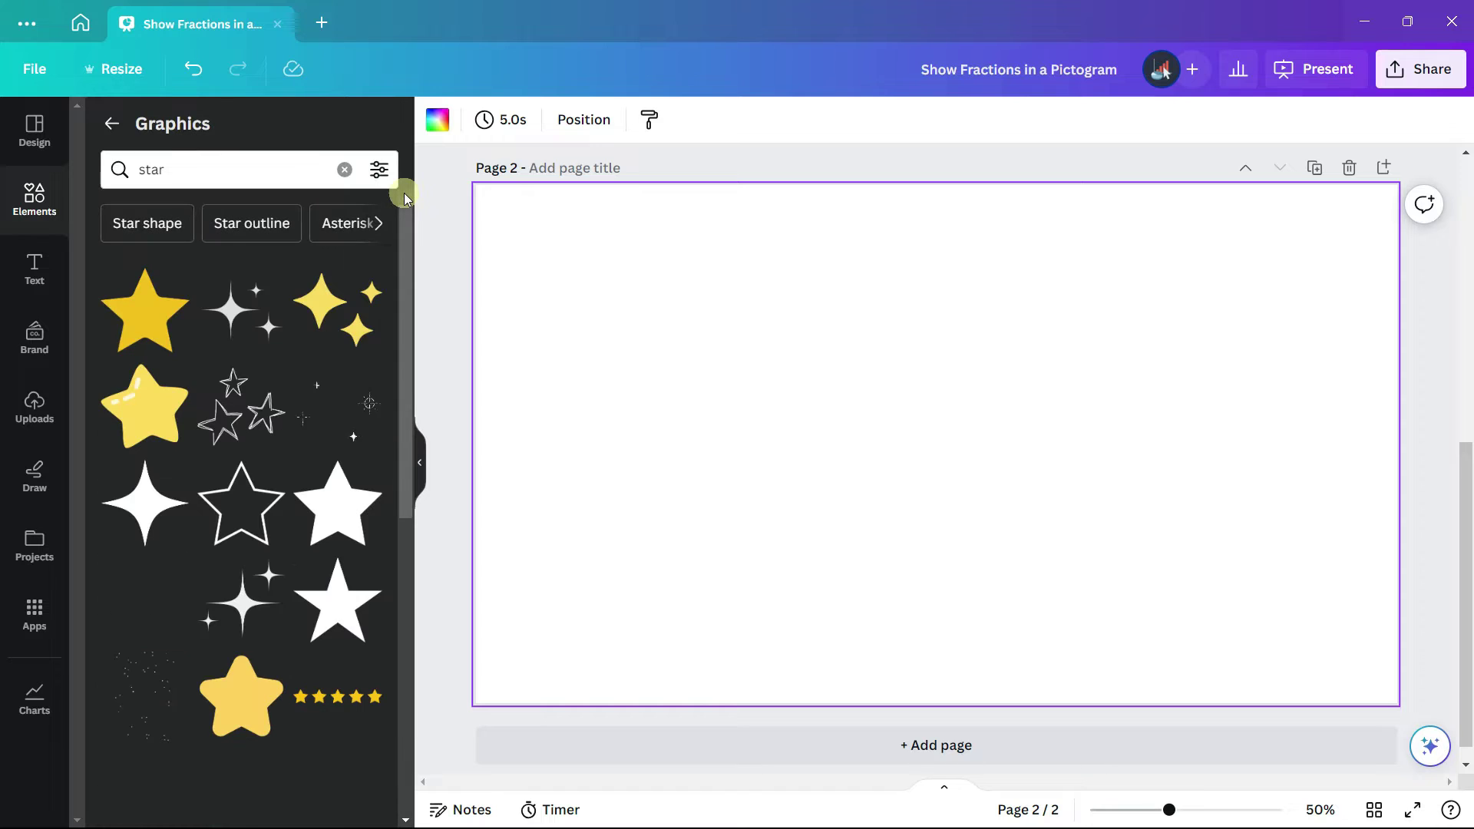
pyautogui.click(146, 311)
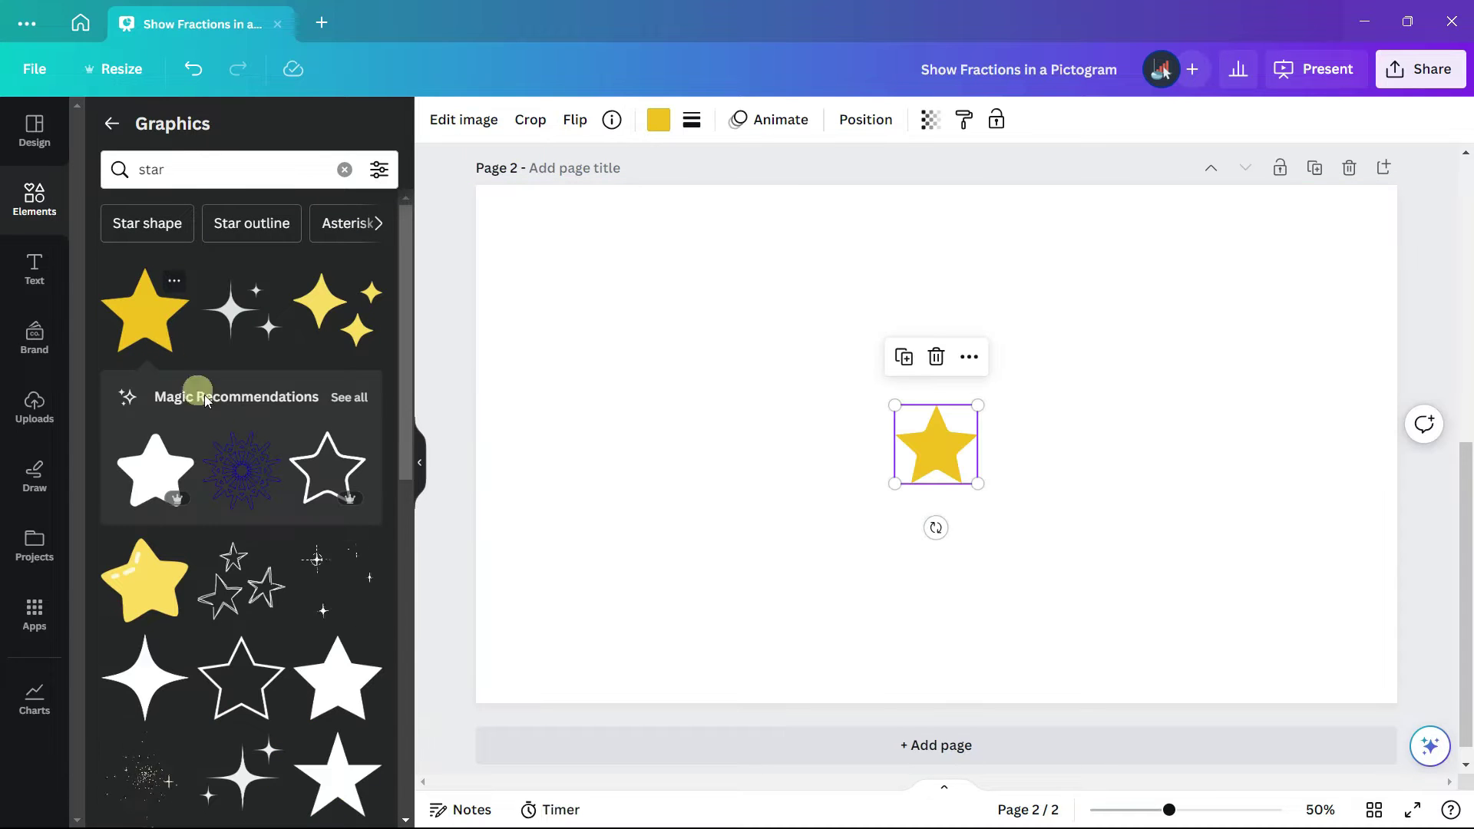
# Enlarge the yellow star and position it toward the left of the page.
pyautogui.click(418, 463)
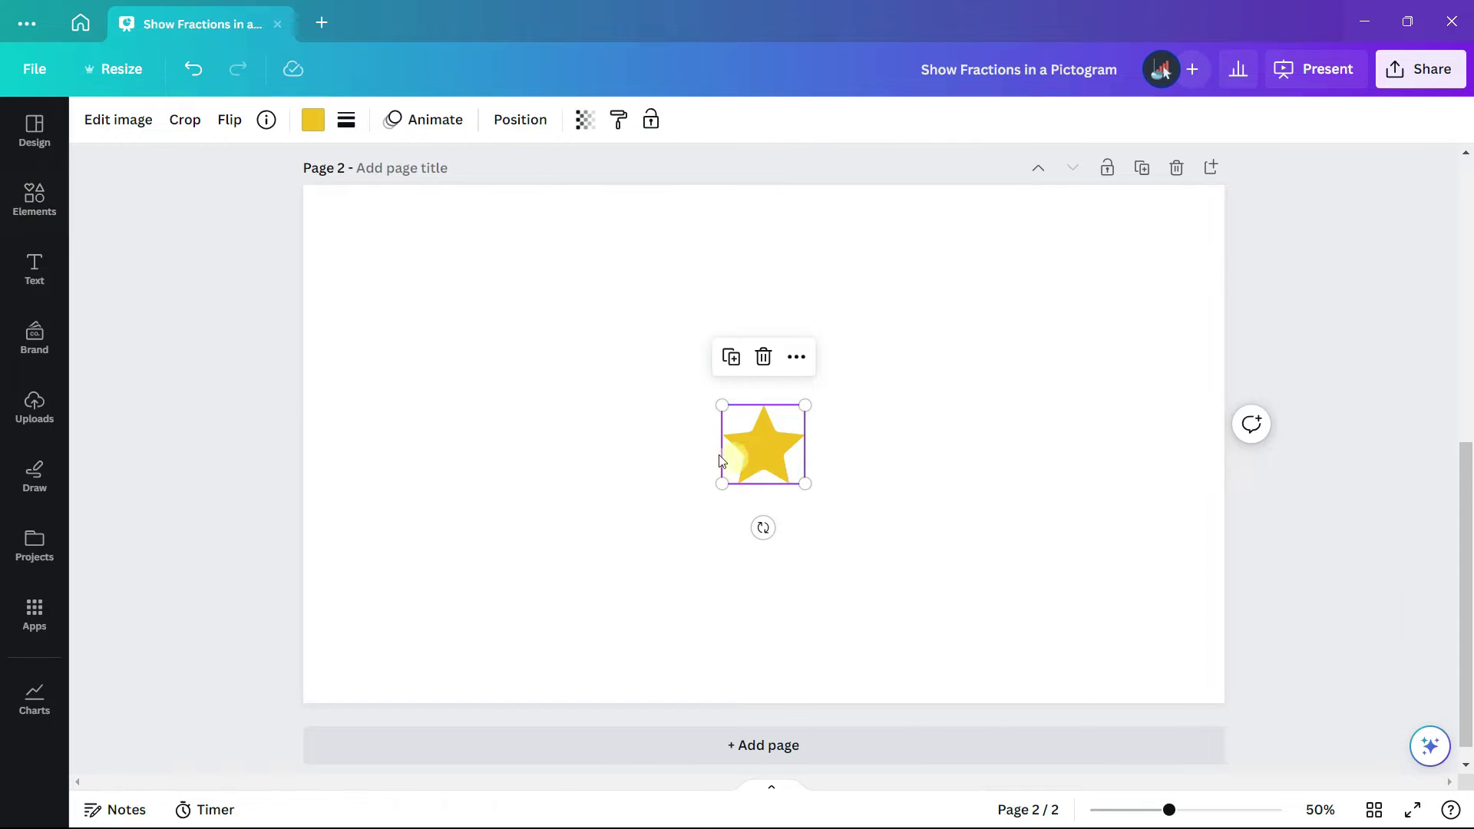
pyautogui.moveTo(742, 454); pyautogui.dragTo(602, 463)
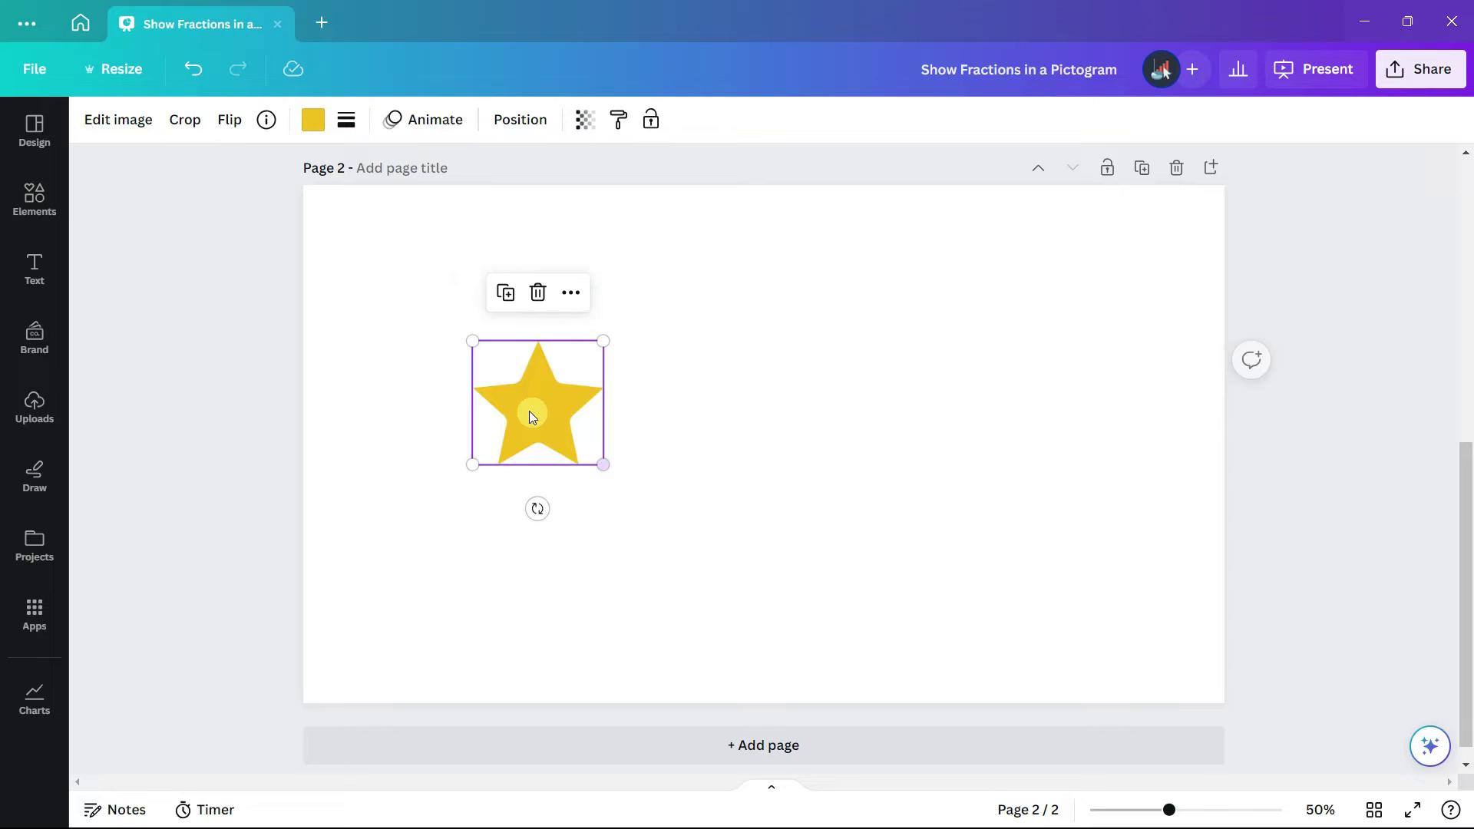
pyautogui.moveTo(528, 411); pyautogui.dragTo(1020, 394)
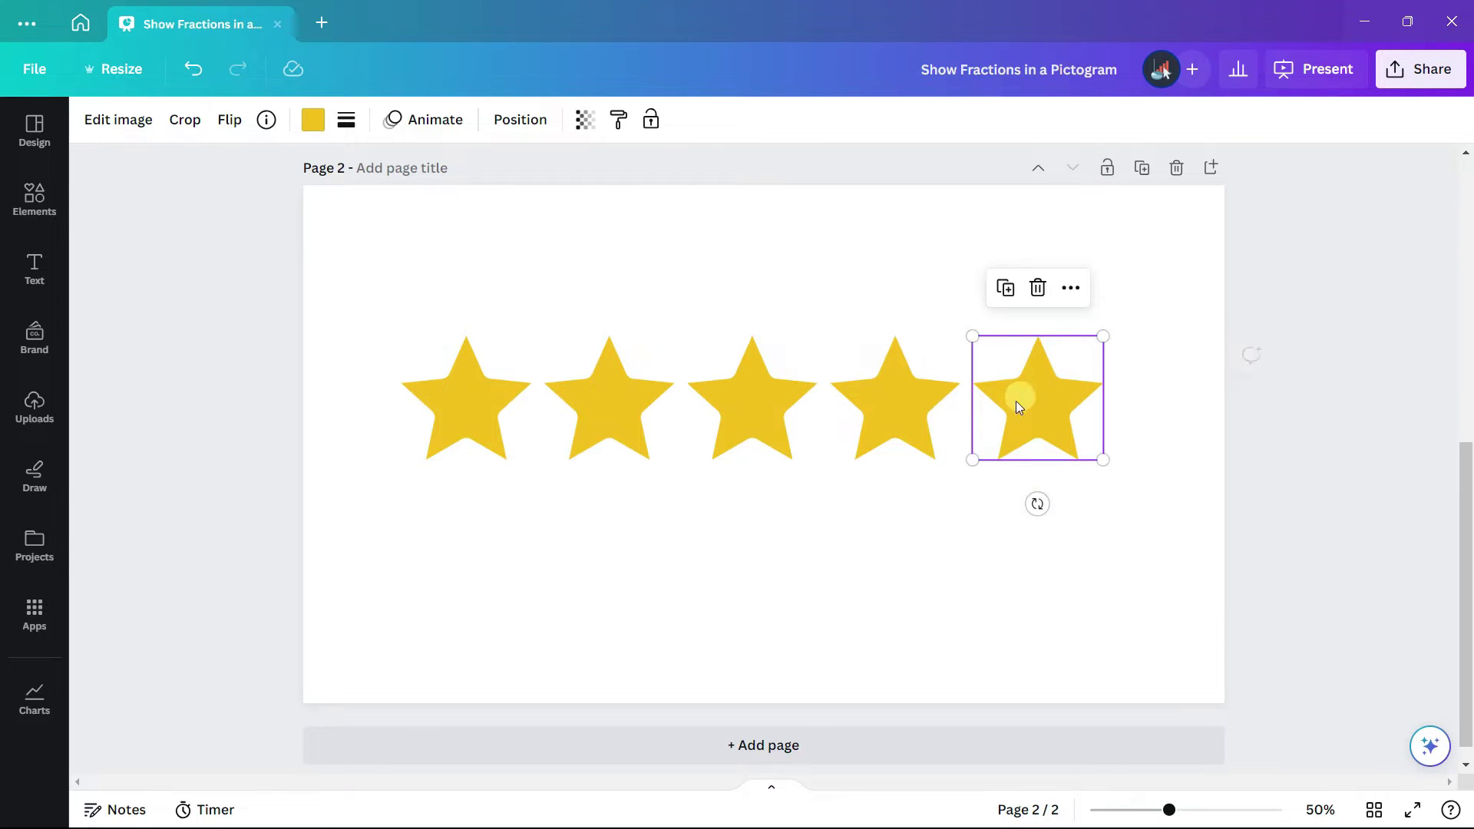
# Recolour the fifth star light grey (#e6e6e6).
pyautogui.click(1086, 576)
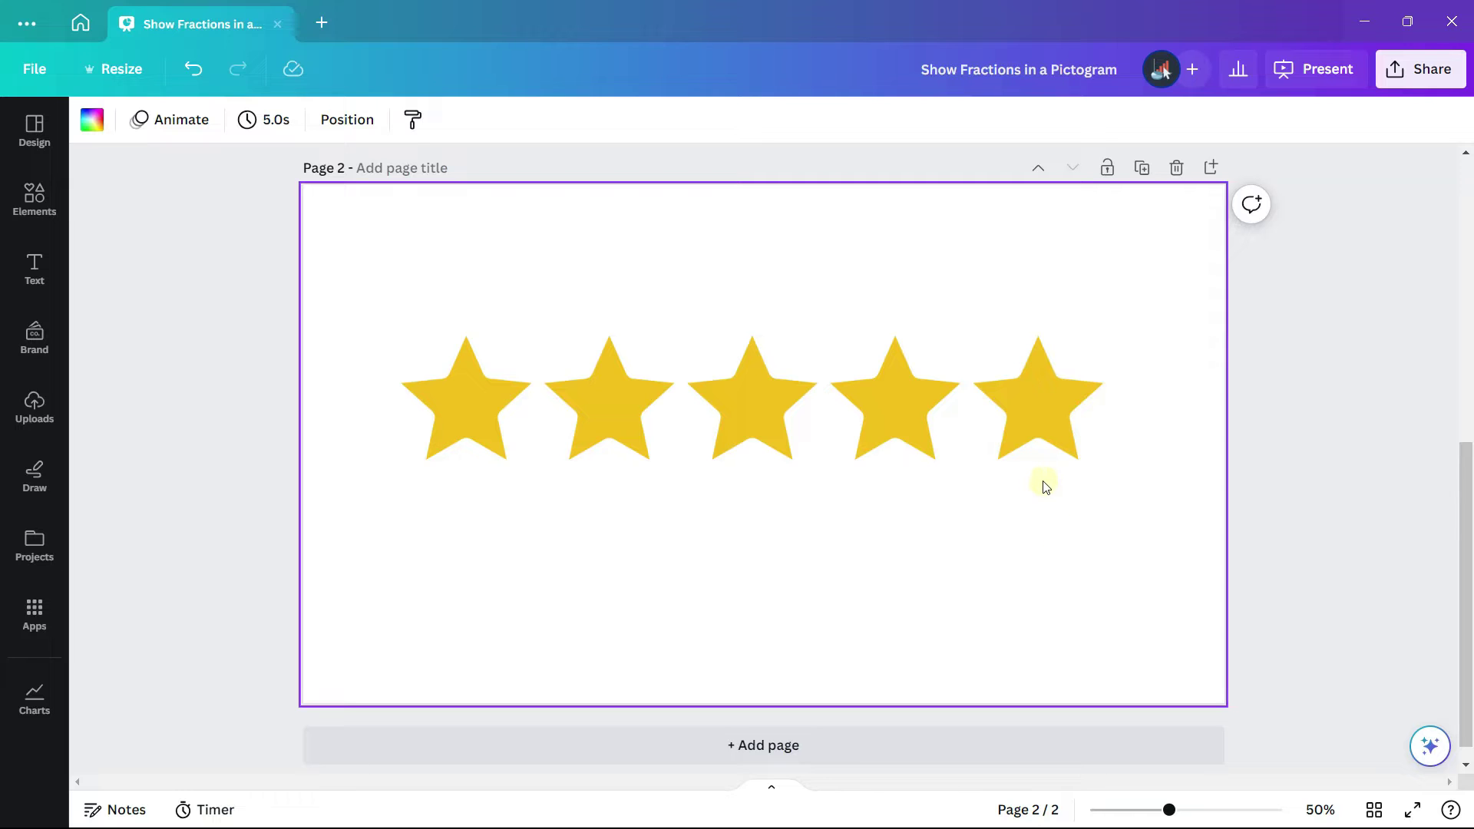
pyautogui.click(1013, 440)
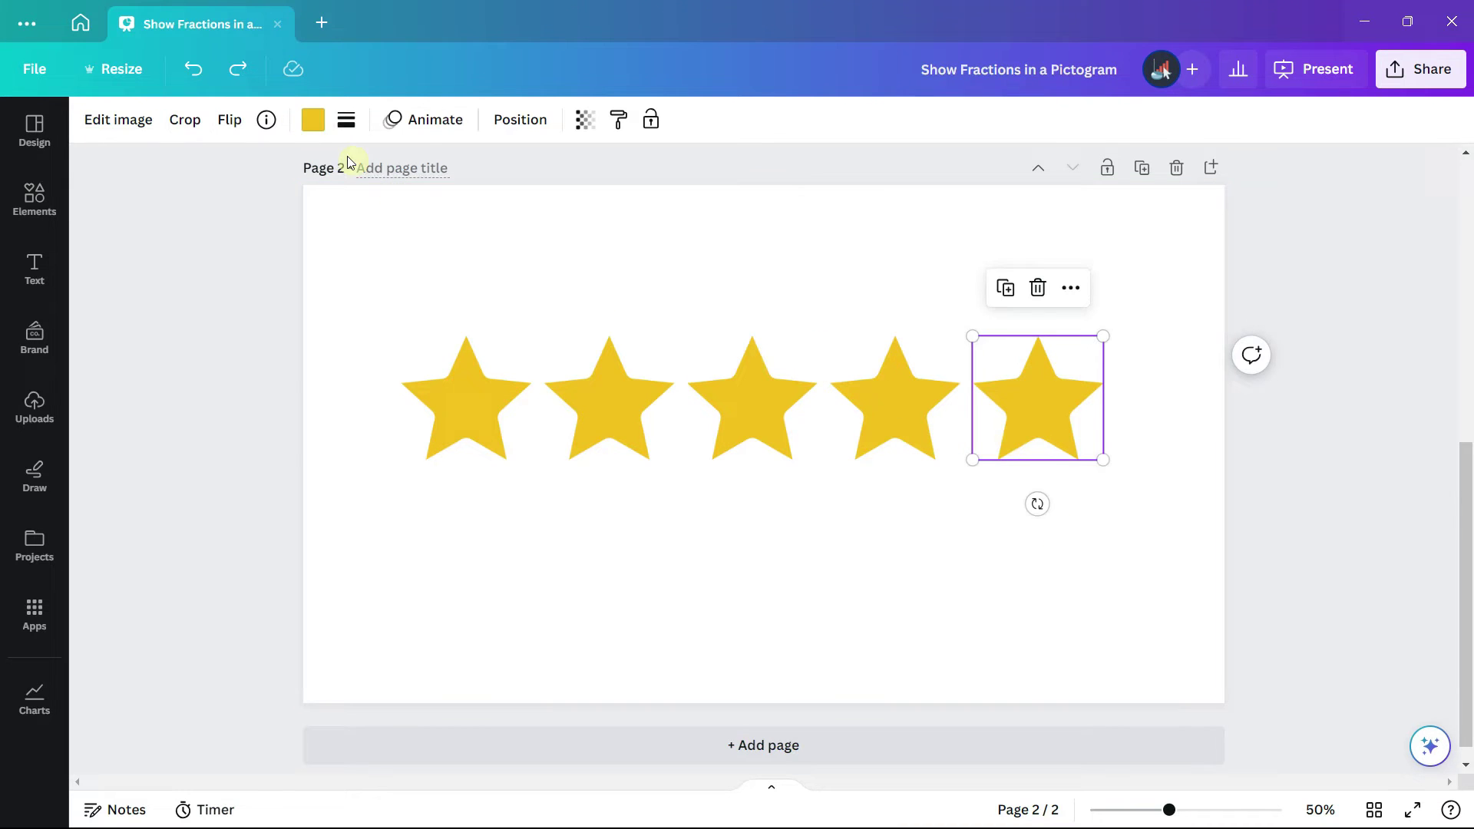
pyautogui.click(304, 121)
pyautogui.click(319, 235)
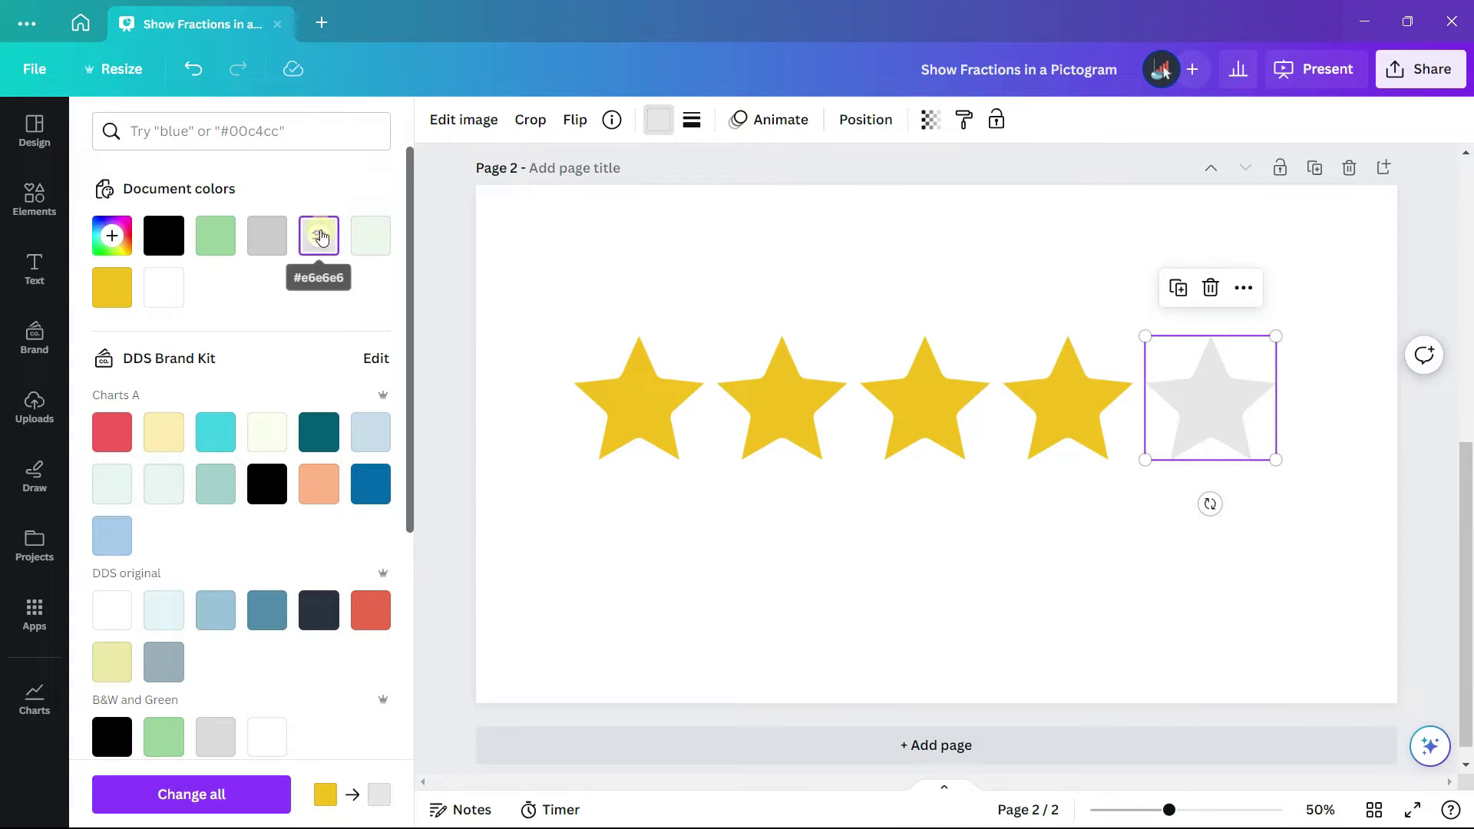
pyautogui.click(655, 121)
# Copy the fourth yellow star to a spot directly beneath it.
pyautogui.click(849, 414)
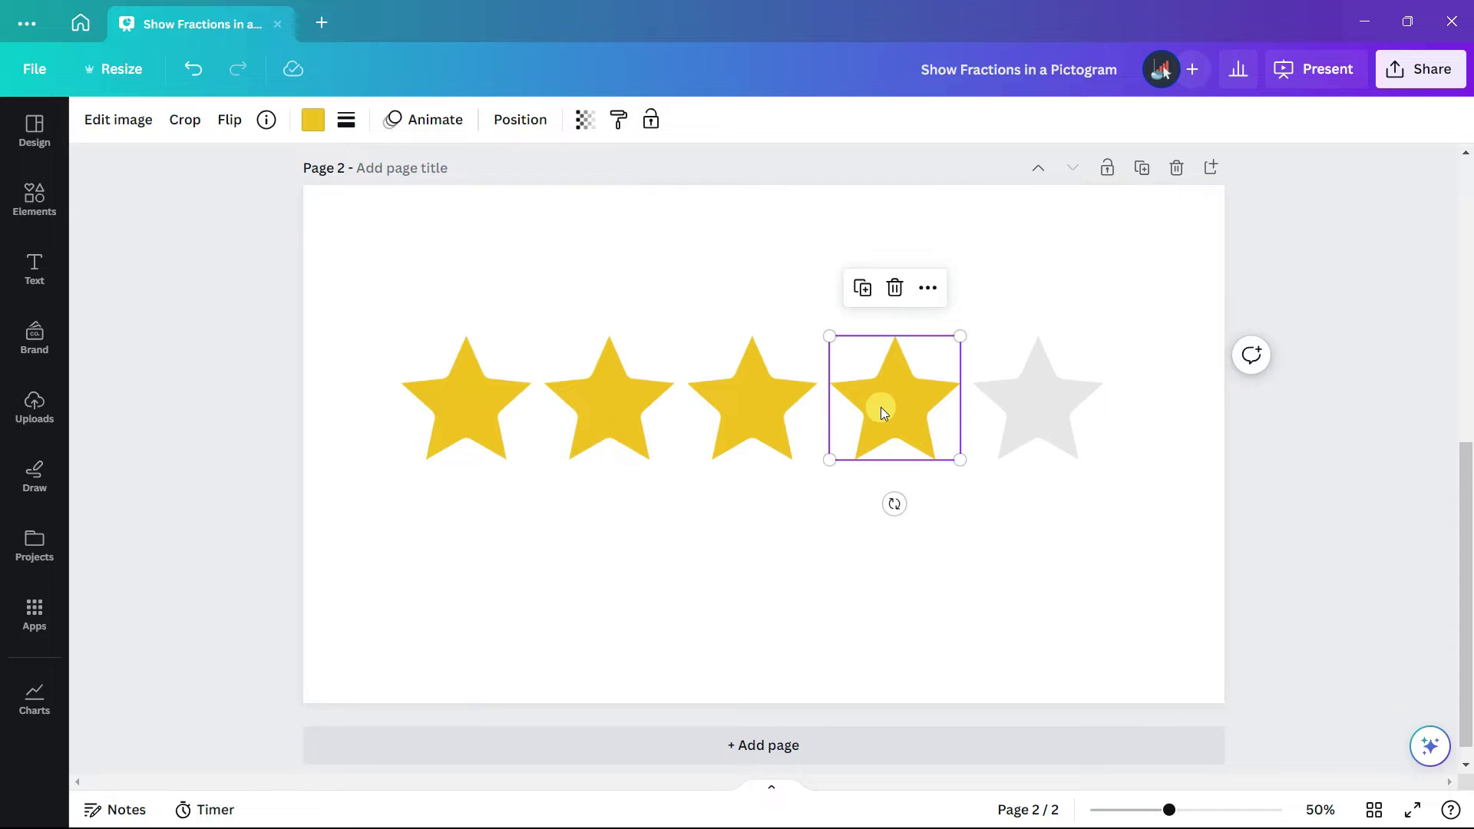
pyautogui.scroll(-1, 882, 412)
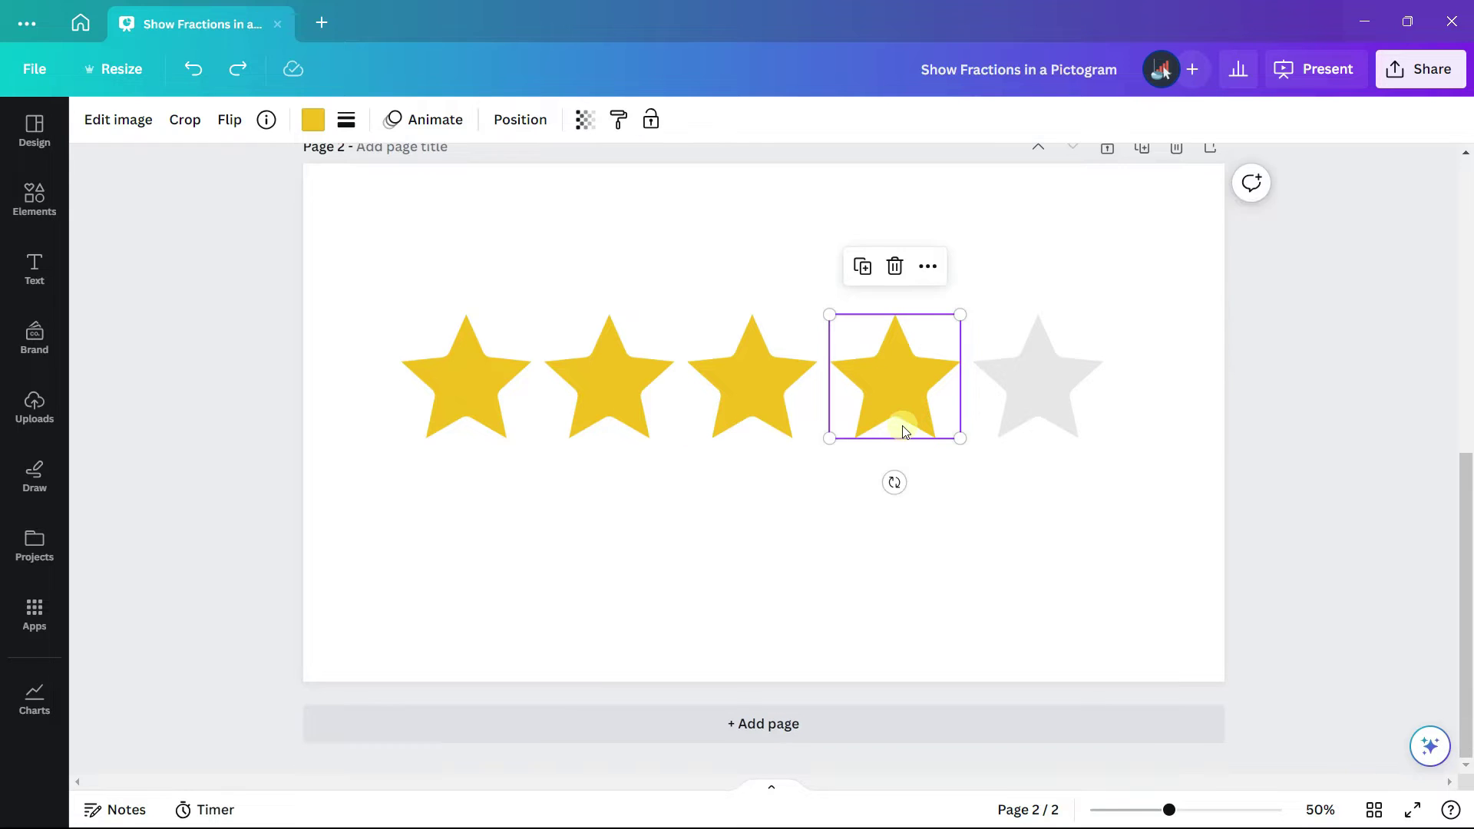
pyautogui.moveTo(901, 422); pyautogui.dragTo(901, 569)
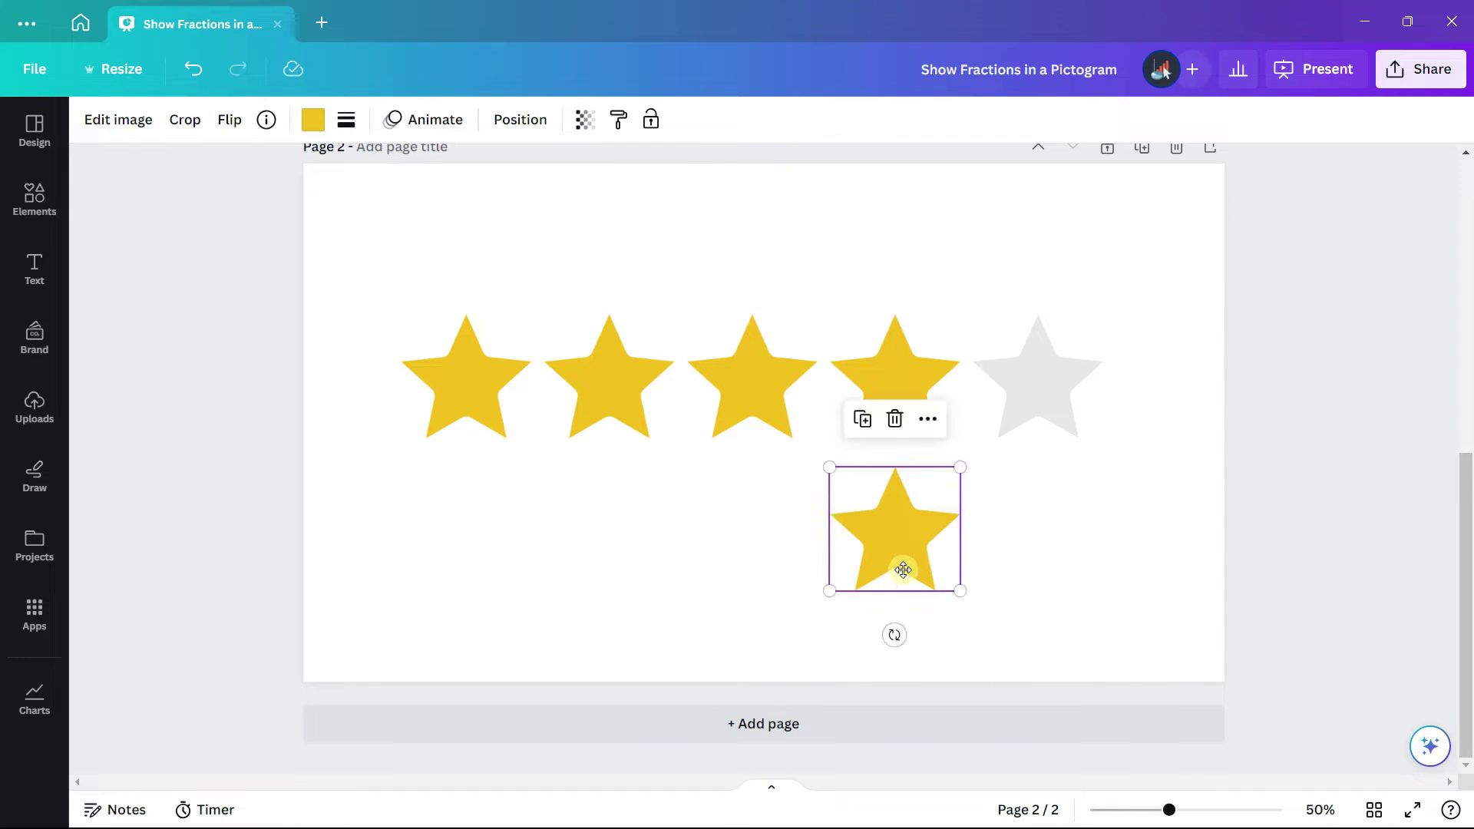
pyautogui.click(1049, 558)
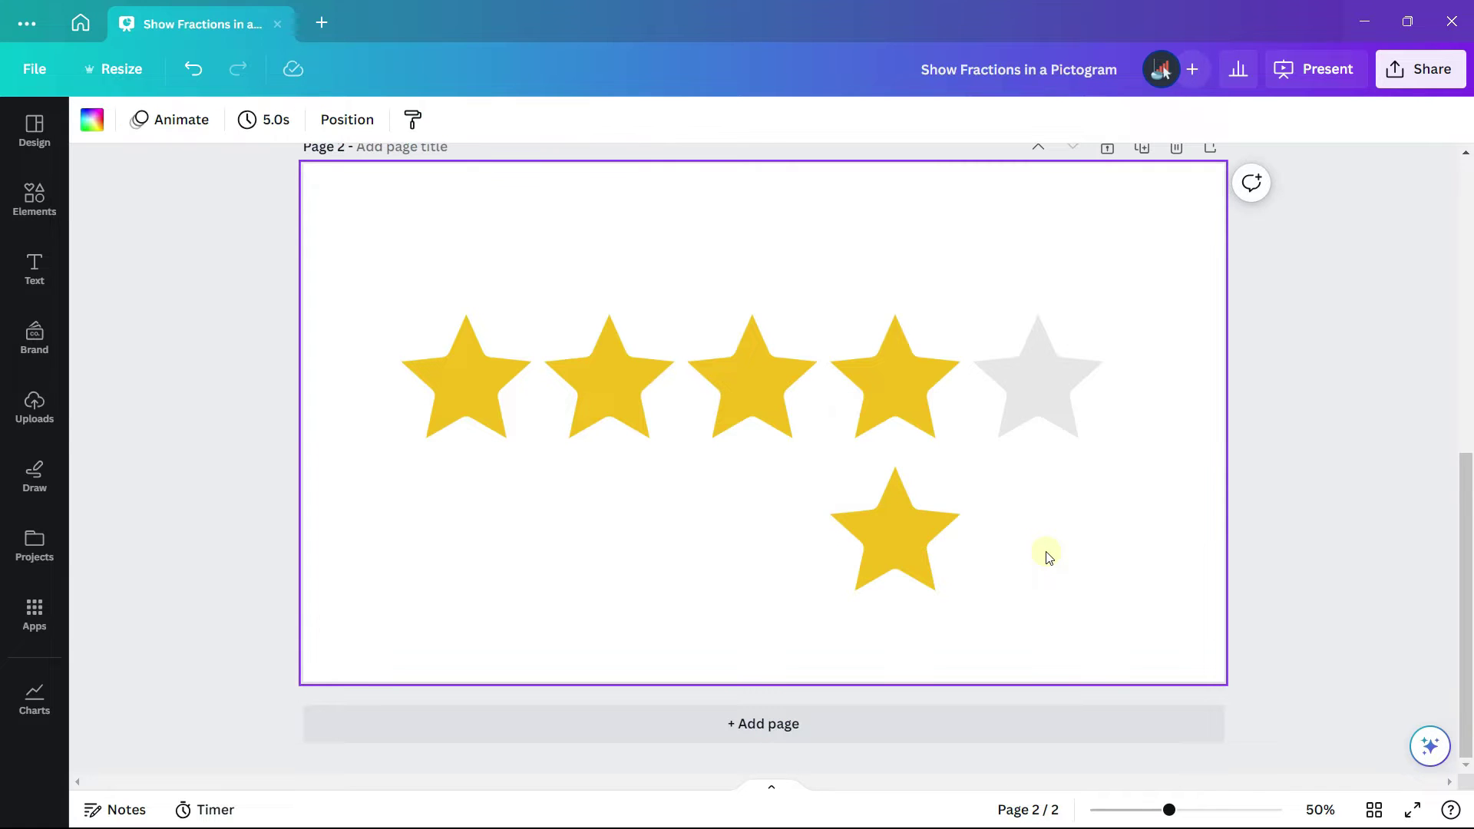
# Show rulers and guides and place a vertical guide at 1234 px through the fourth star's centre.
pyautogui.click(33, 69)
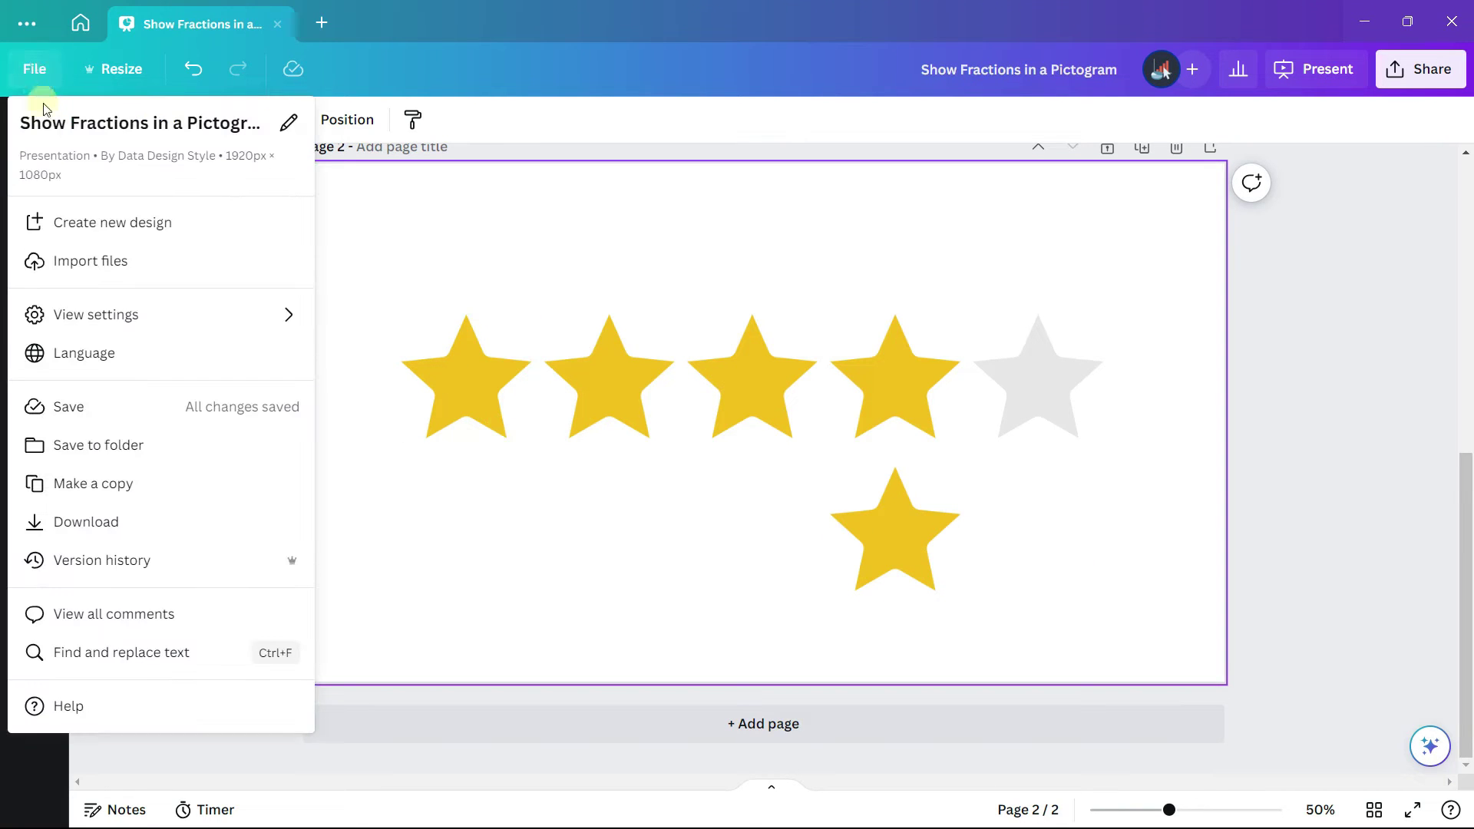
pyautogui.moveTo(197, 318)
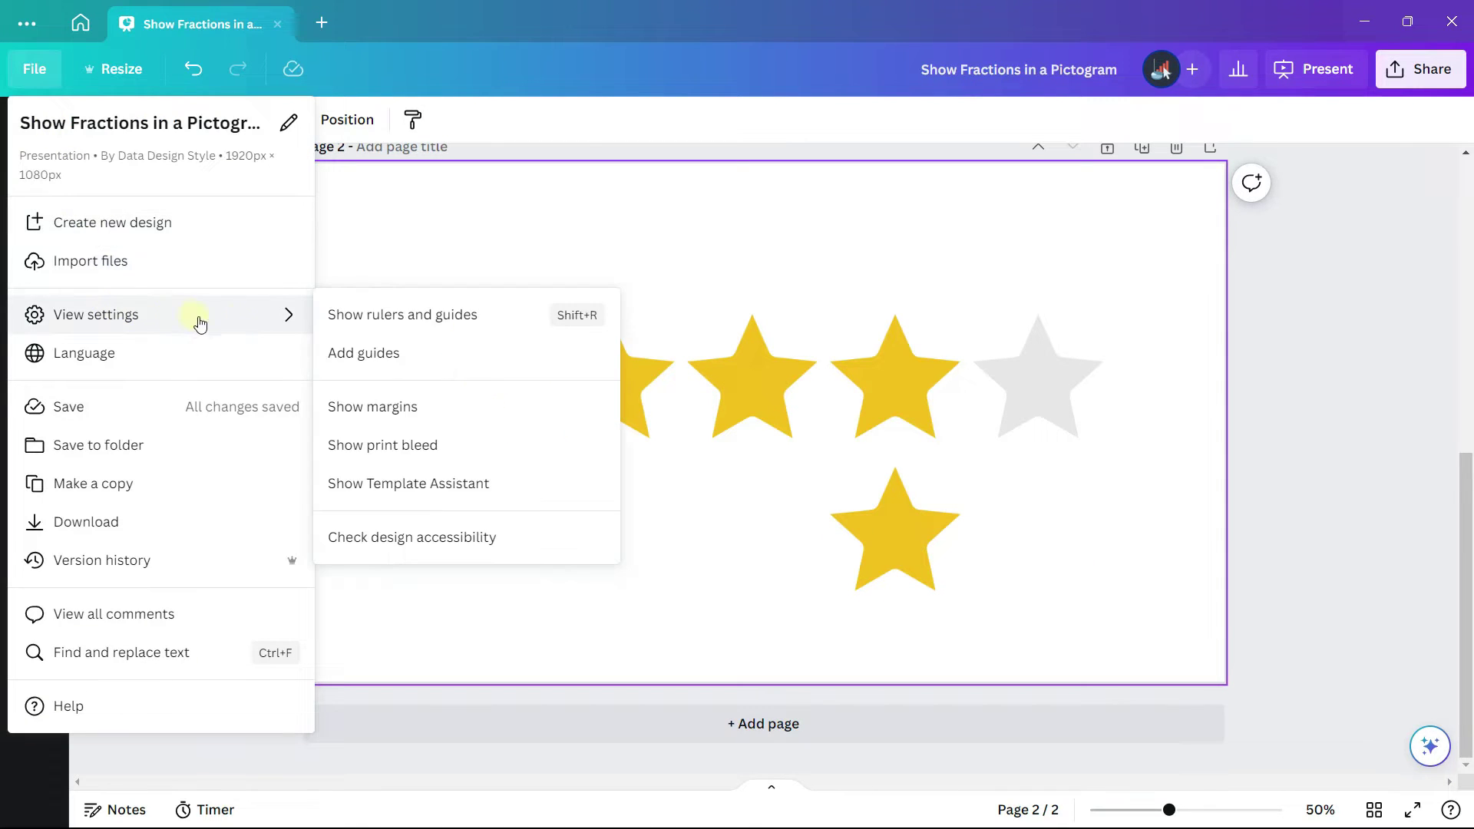
pyautogui.click(338, 317)
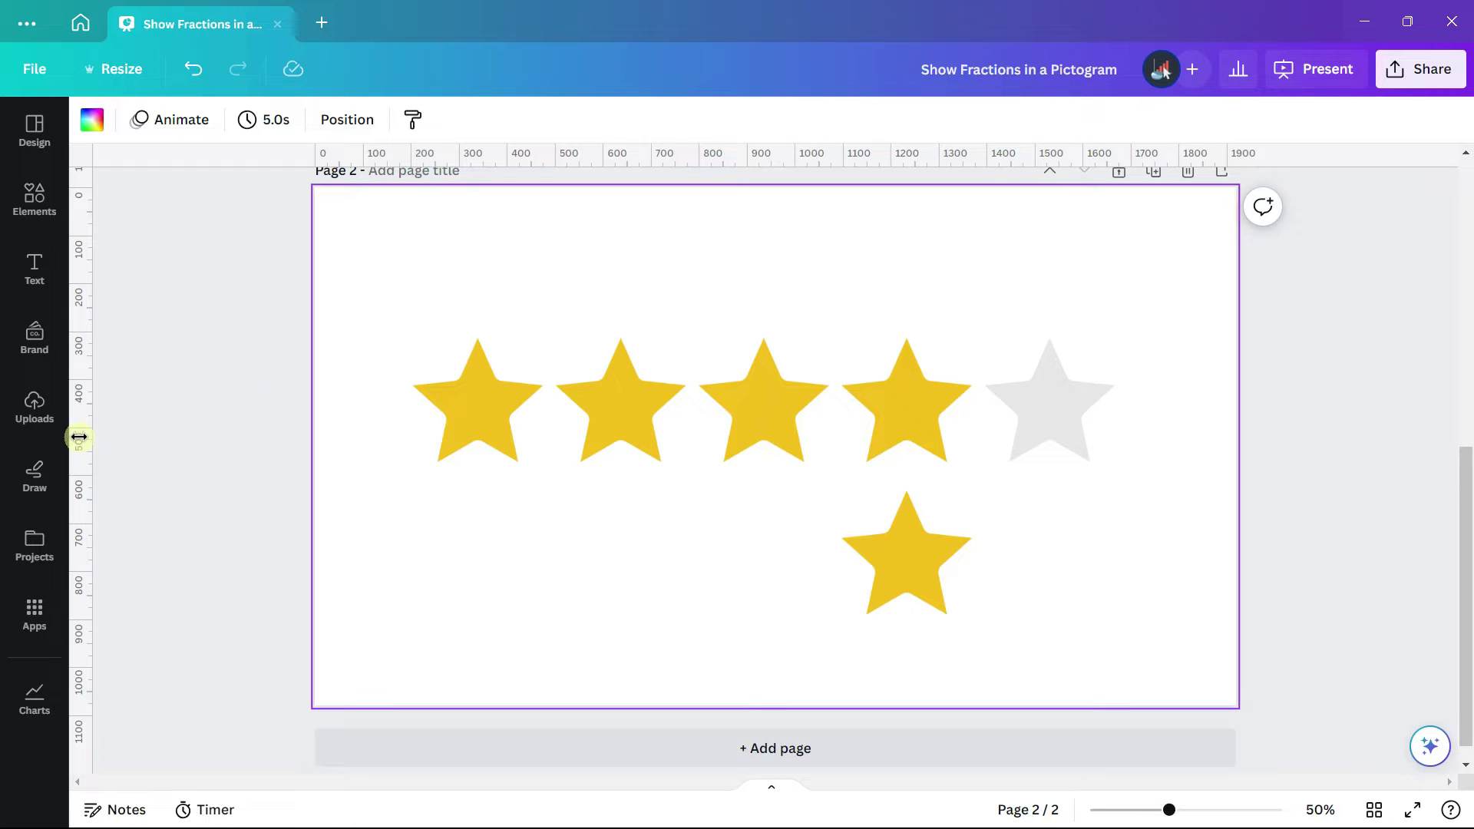
pyautogui.moveTo(80, 437); pyautogui.dragTo(906, 437)
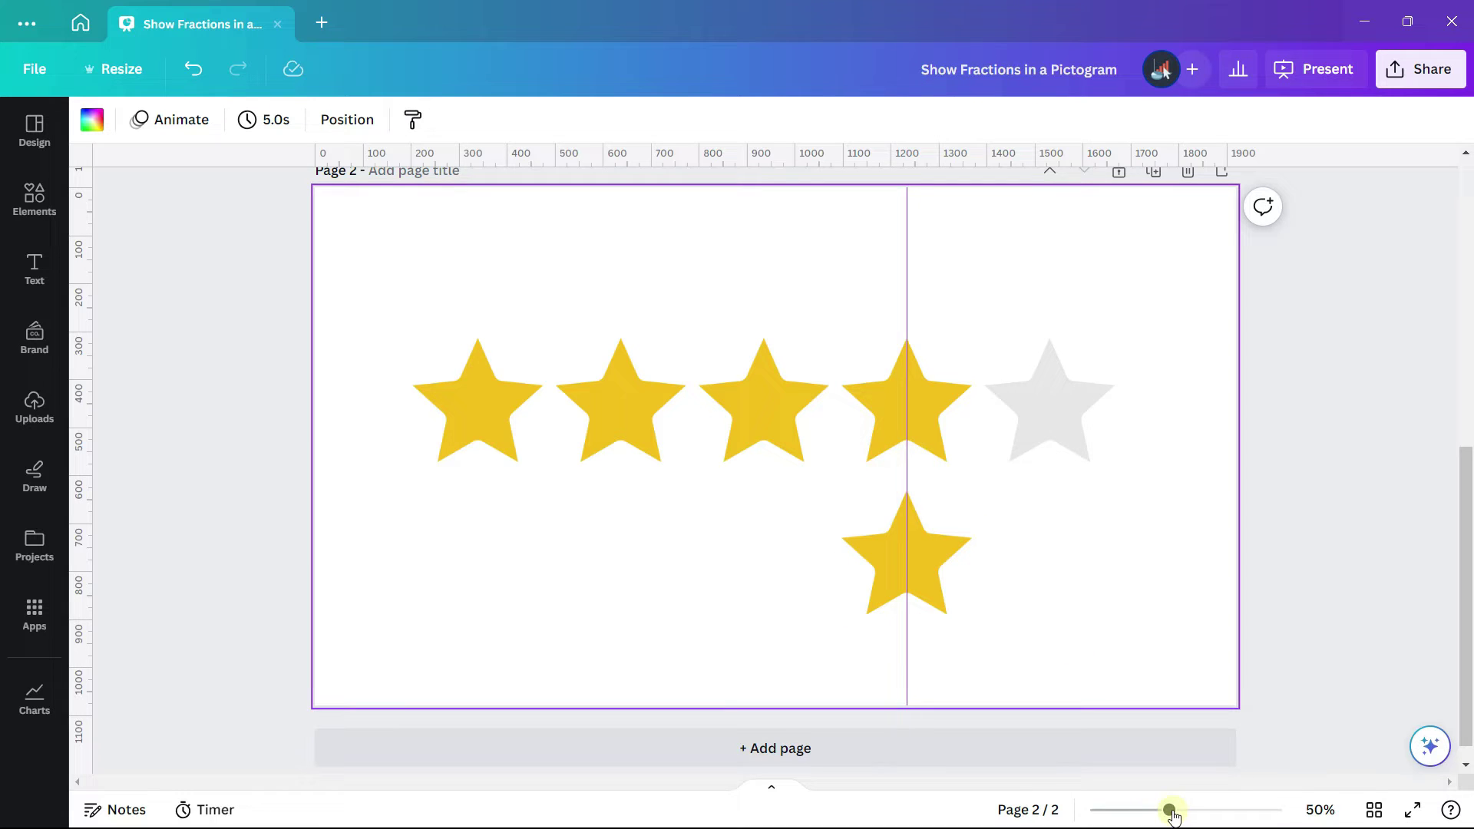
pyautogui.moveTo(1170, 810); pyautogui.dragTo(1211, 810)
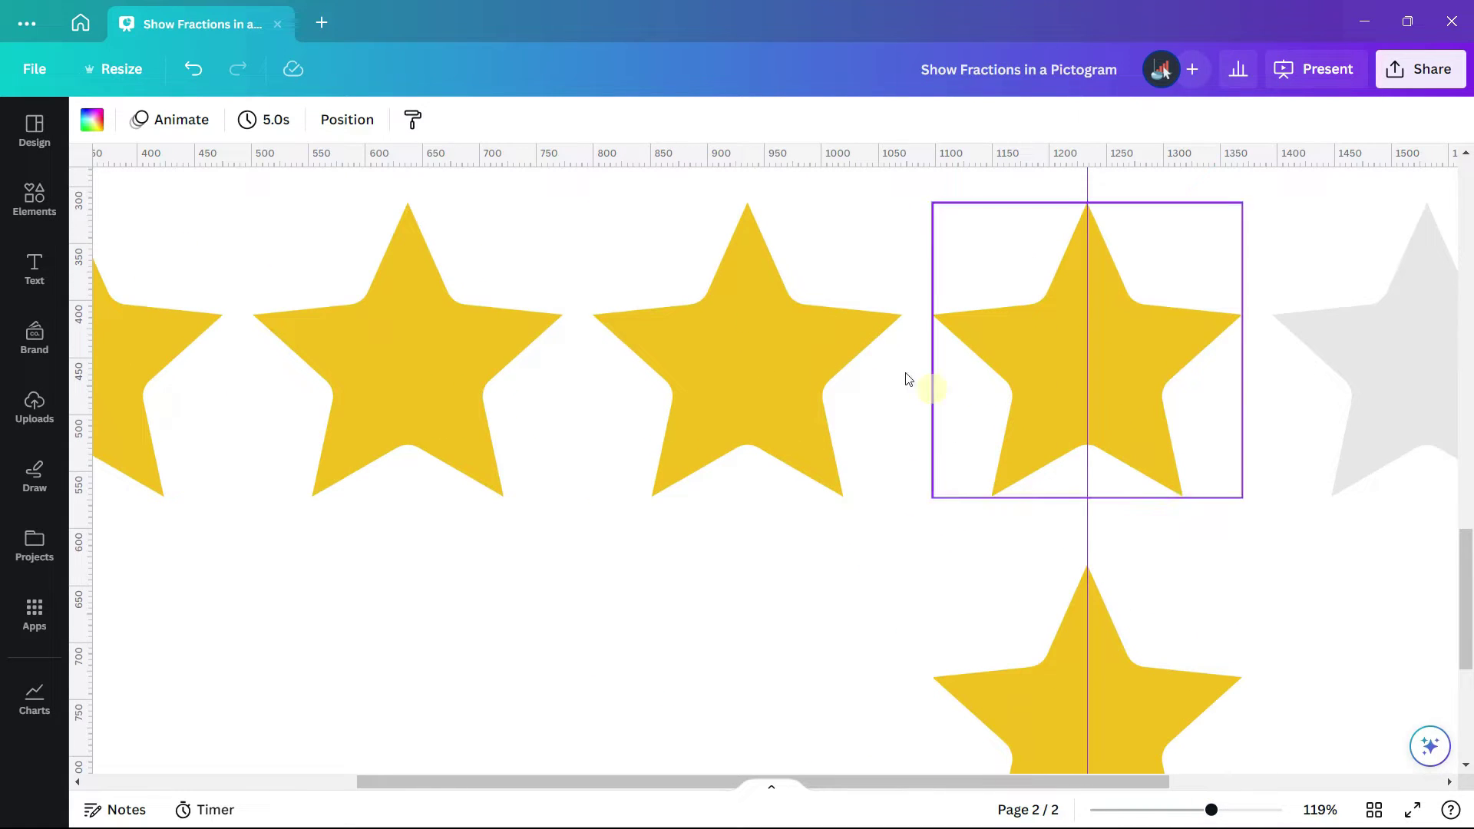
# Crop the fourth star in the row down to its left half.
pyautogui.click(988, 344)
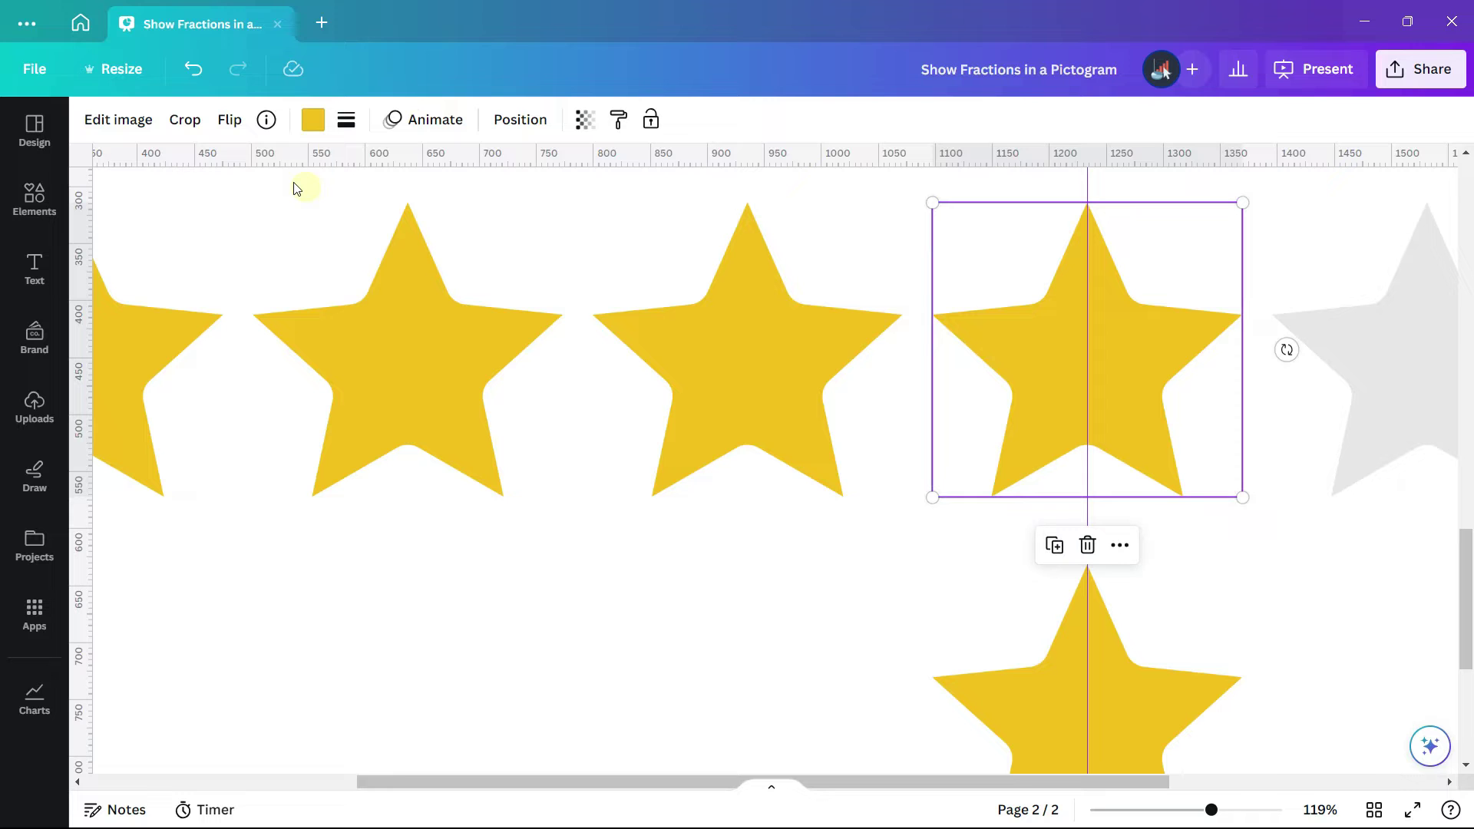
pyautogui.click(185, 119)
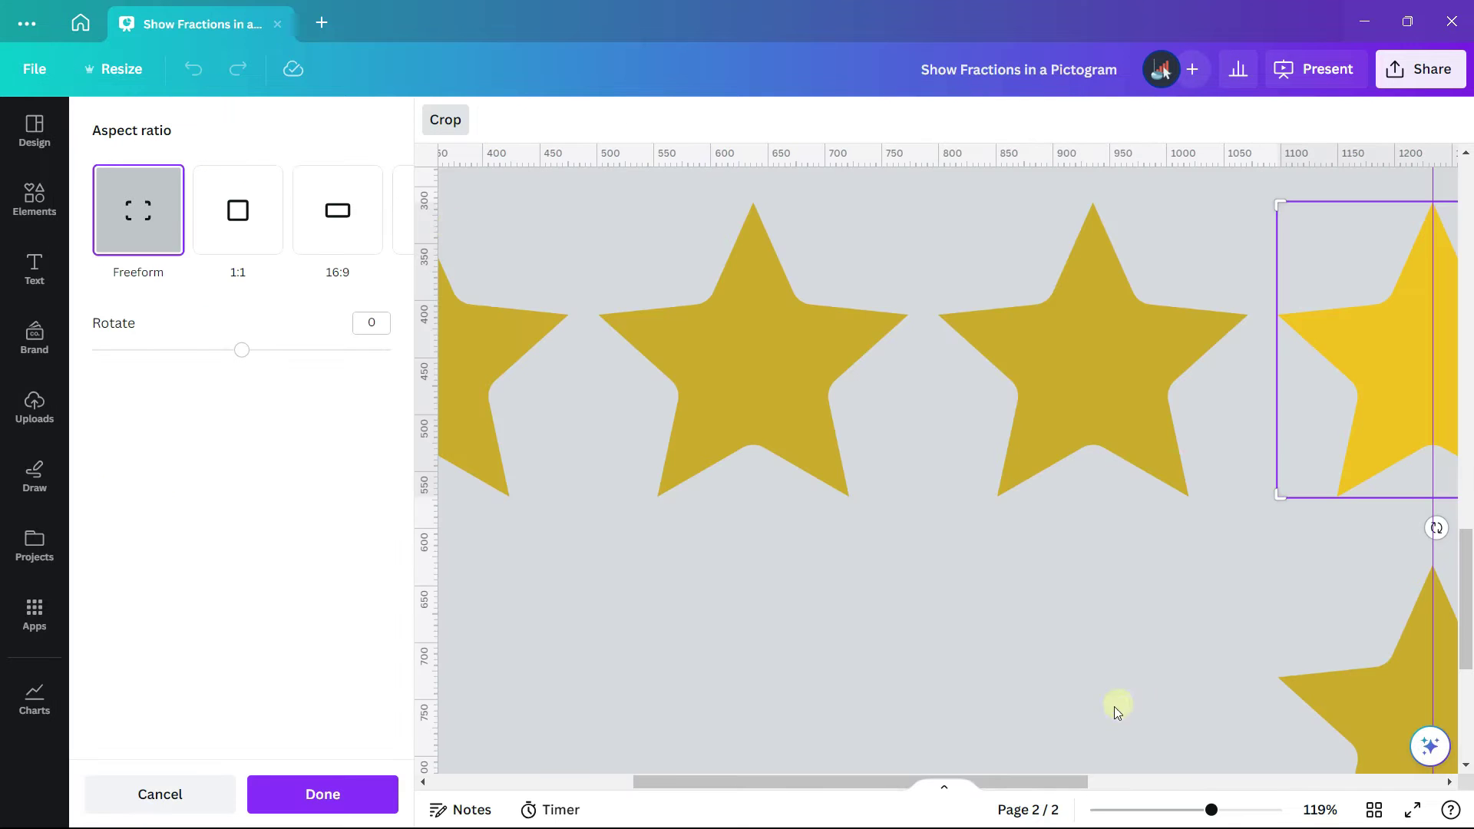
pyautogui.moveTo(1044, 770); pyautogui.dragTo(1252, 771)
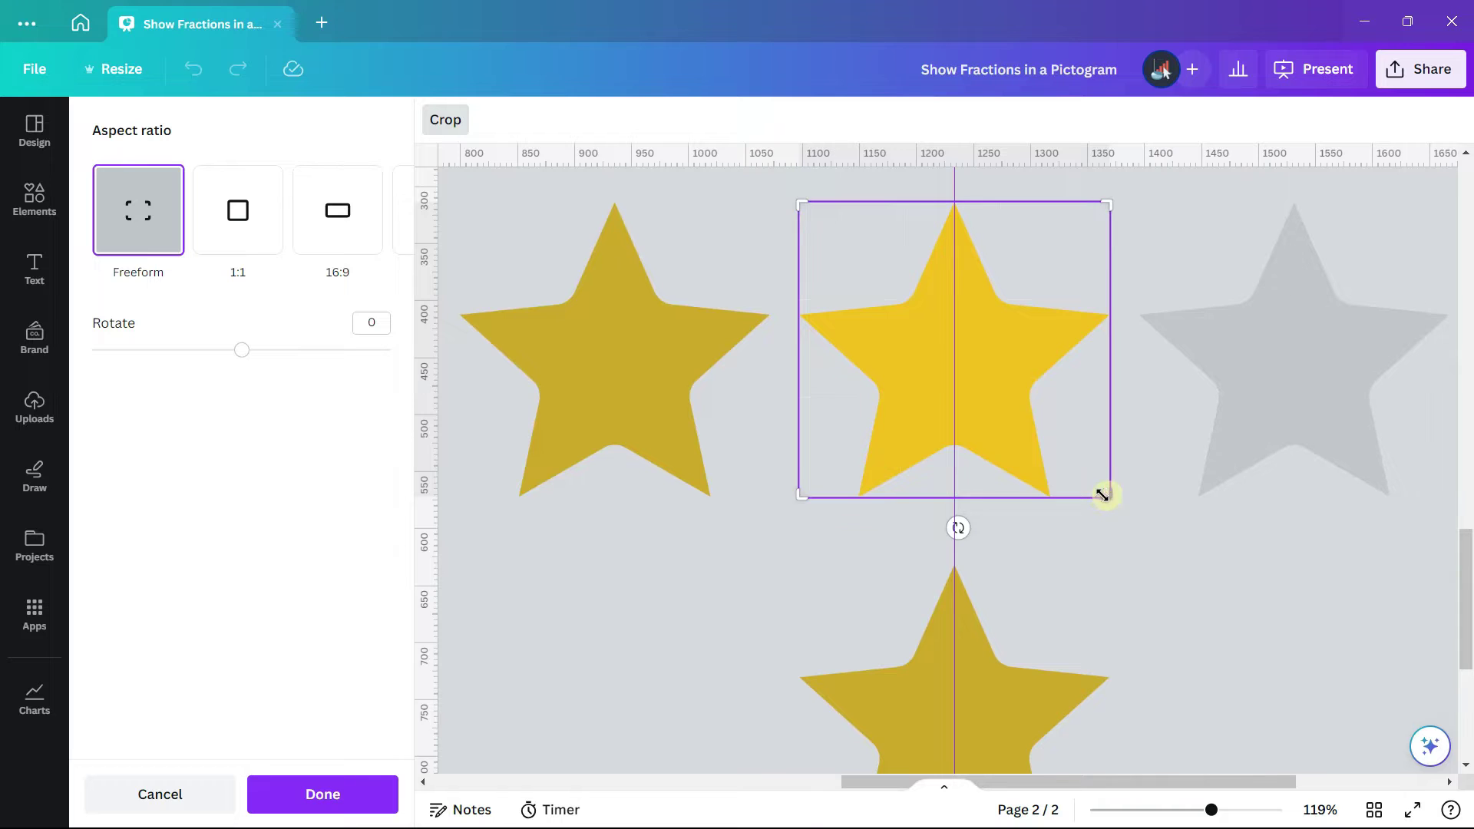
pyautogui.moveTo(1102, 496); pyautogui.dragTo(955, 508)
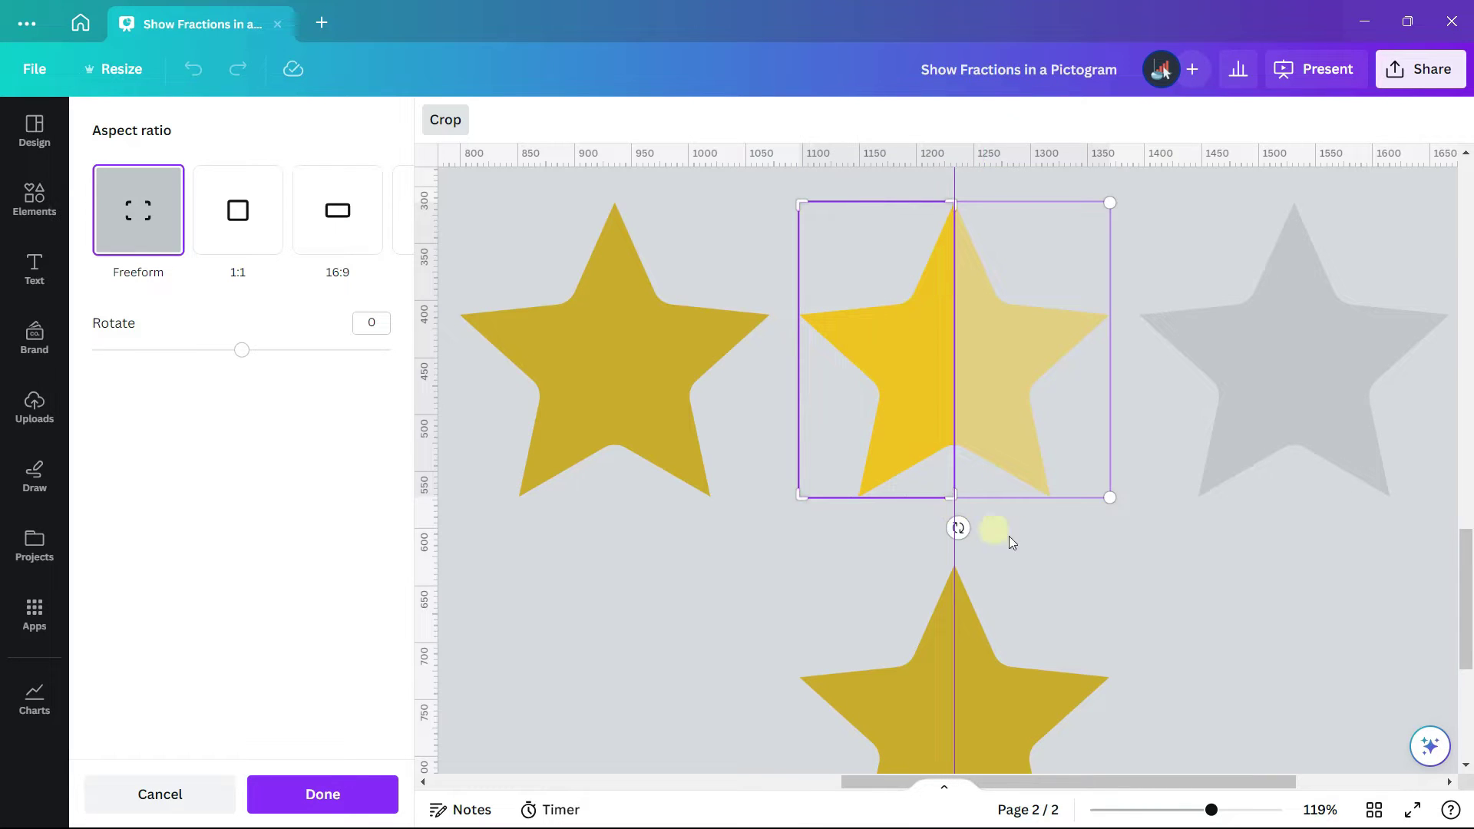
pyautogui.scroll(-4, 1027, 543)
pyautogui.press('Return')
# Crop the copied star below down to its right half.
pyautogui.click(695, 459)
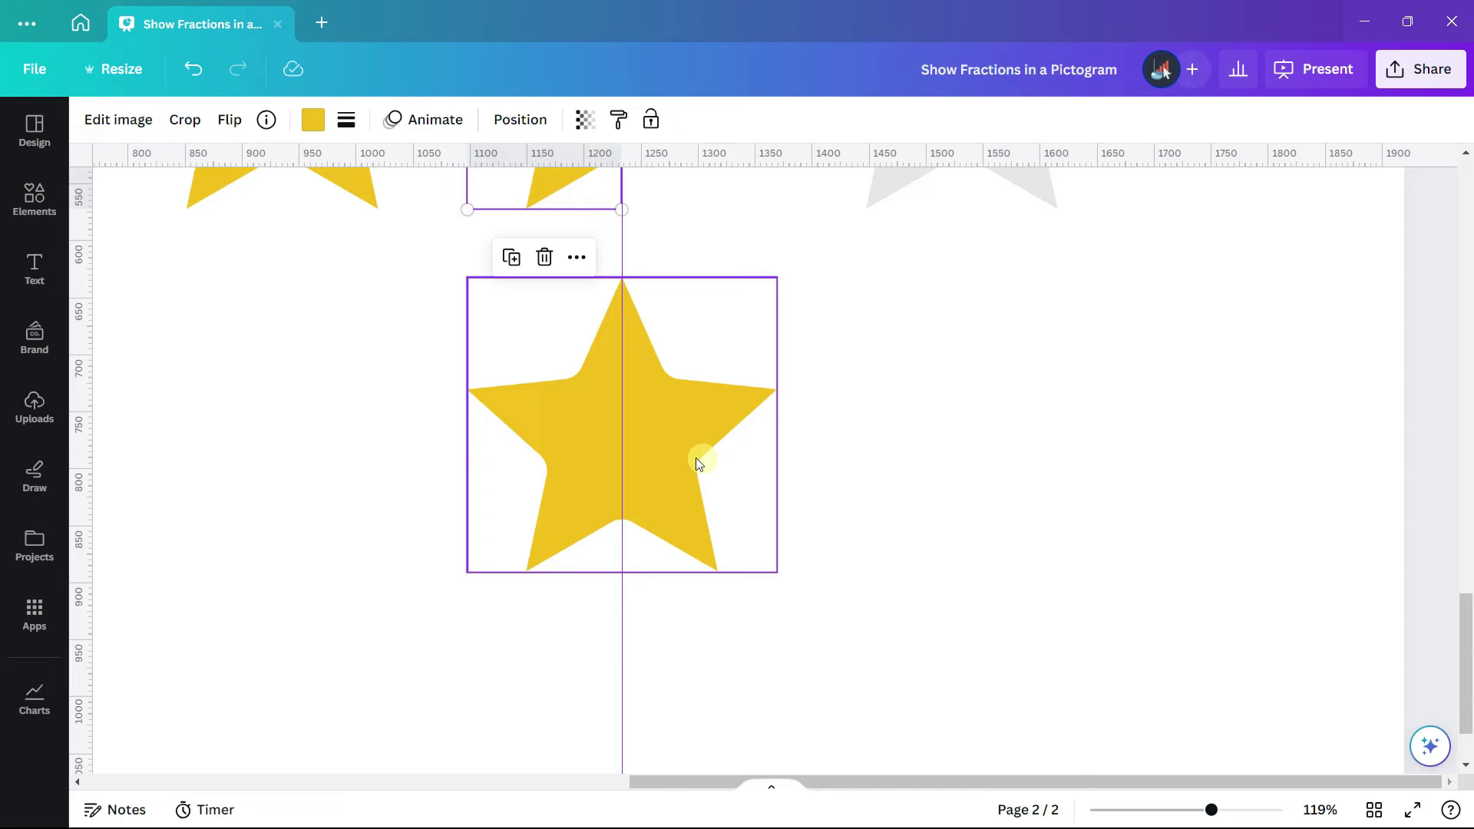
pyautogui.scroll(2, 864, 494)
pyautogui.scroll(2, 864, 495)
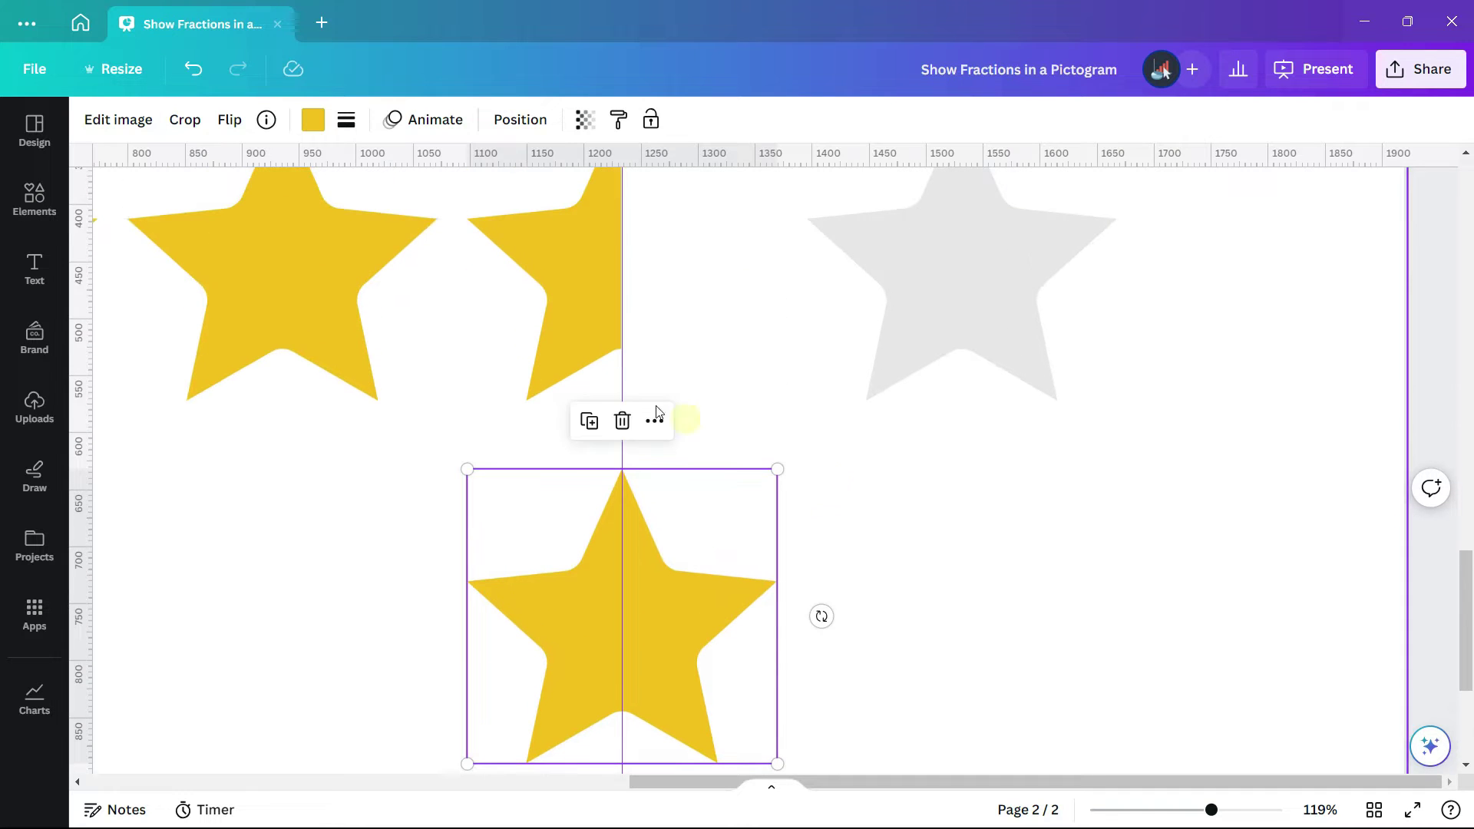
pyautogui.click(184, 119)
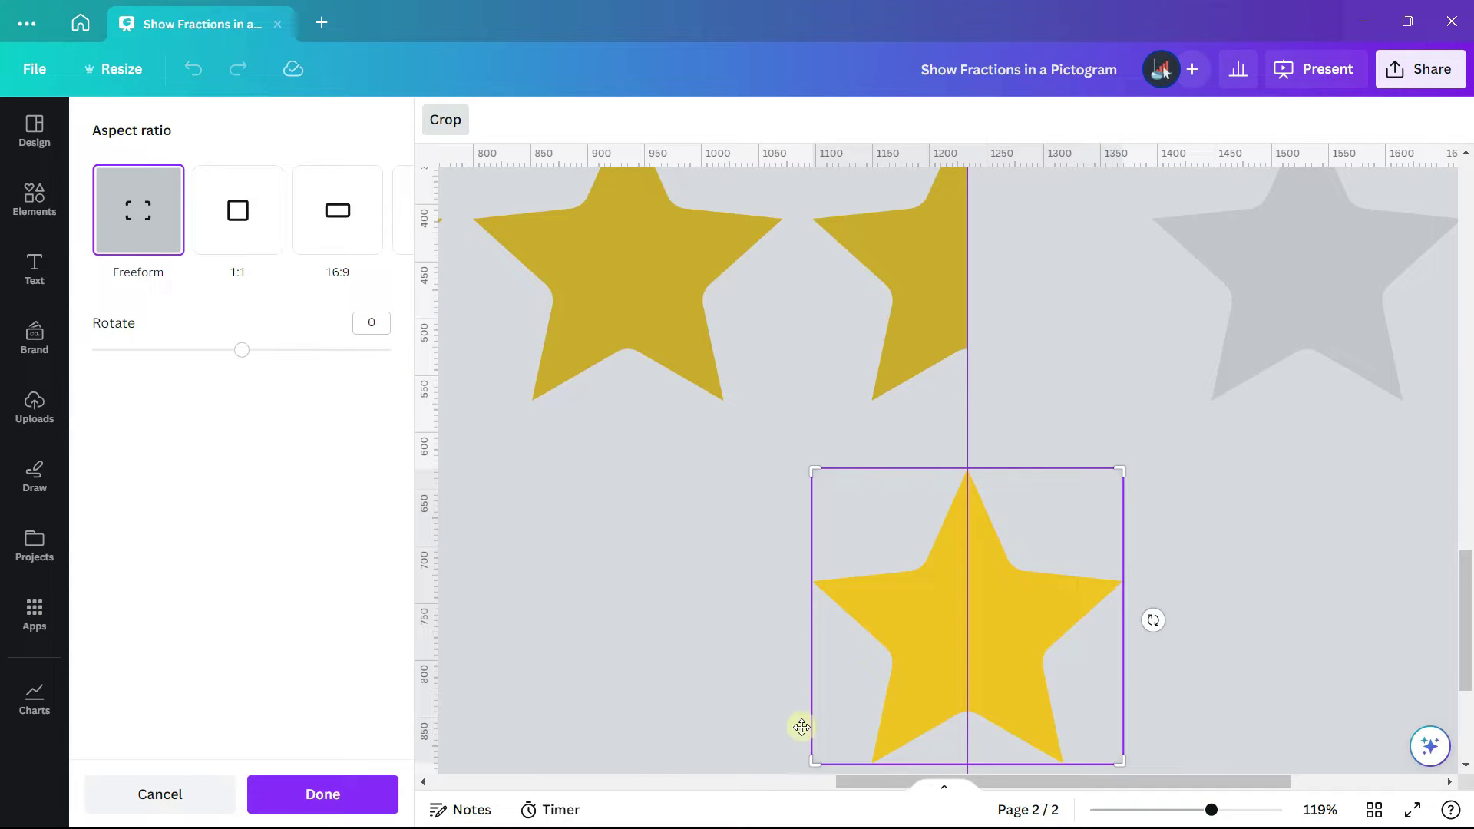
pyautogui.moveTo(814, 760); pyautogui.dragTo(969, 758)
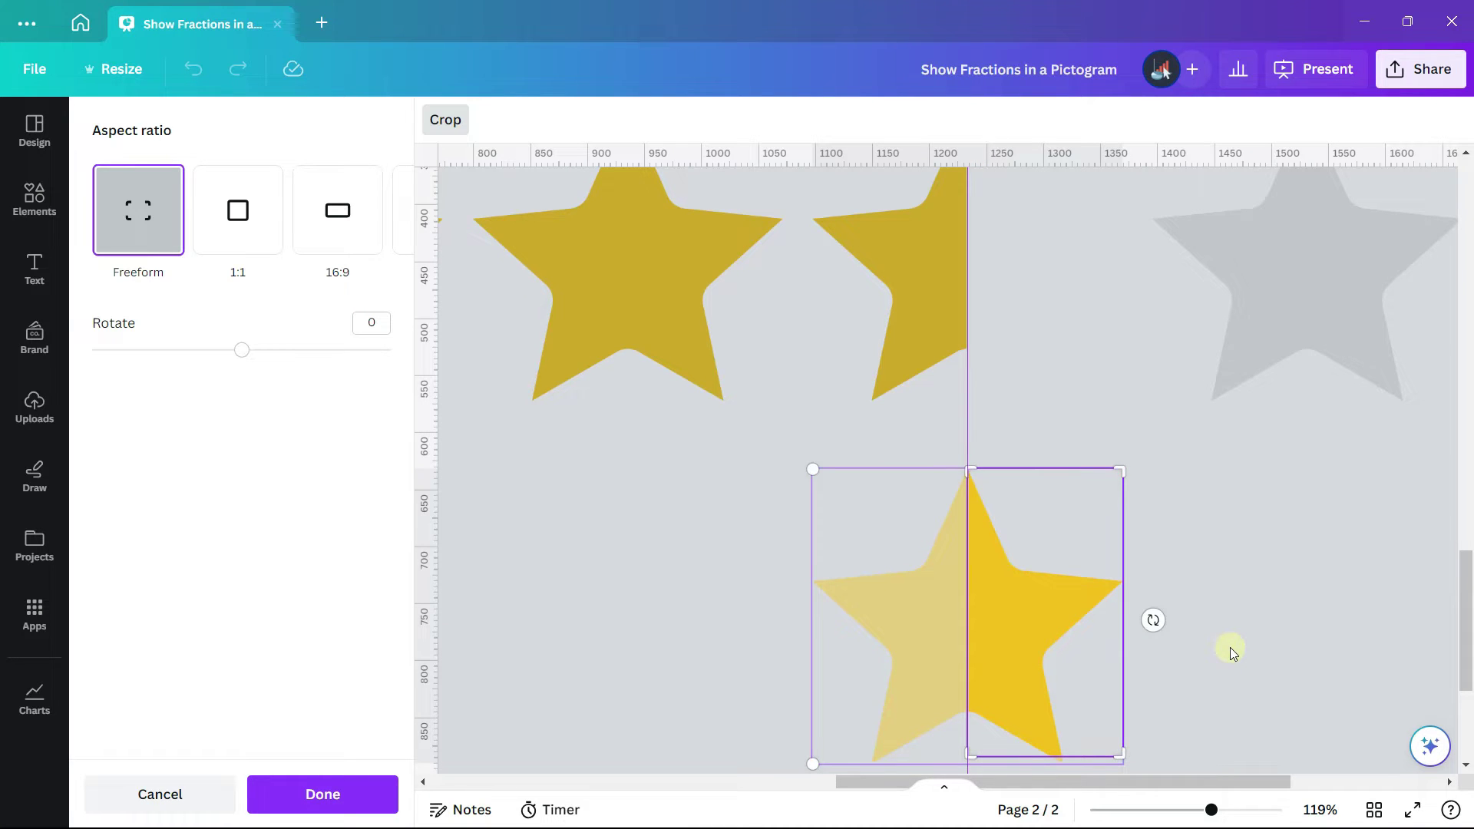
pyautogui.press('Return')
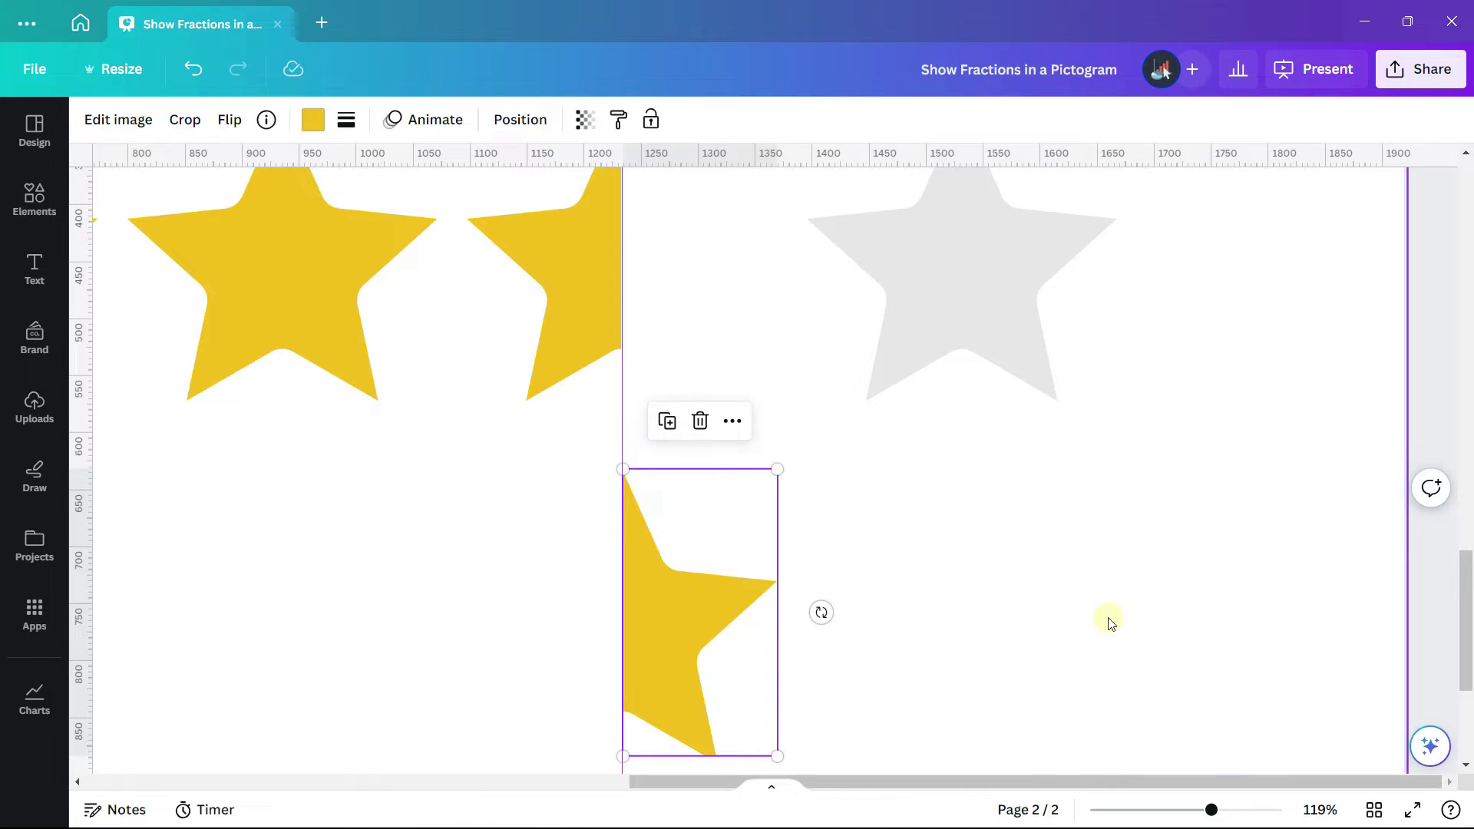
# Hide the rulers and move the half star over the fourth star's right side.
pyautogui.moveTo(1212, 810); pyautogui.dragTo(1183, 812)
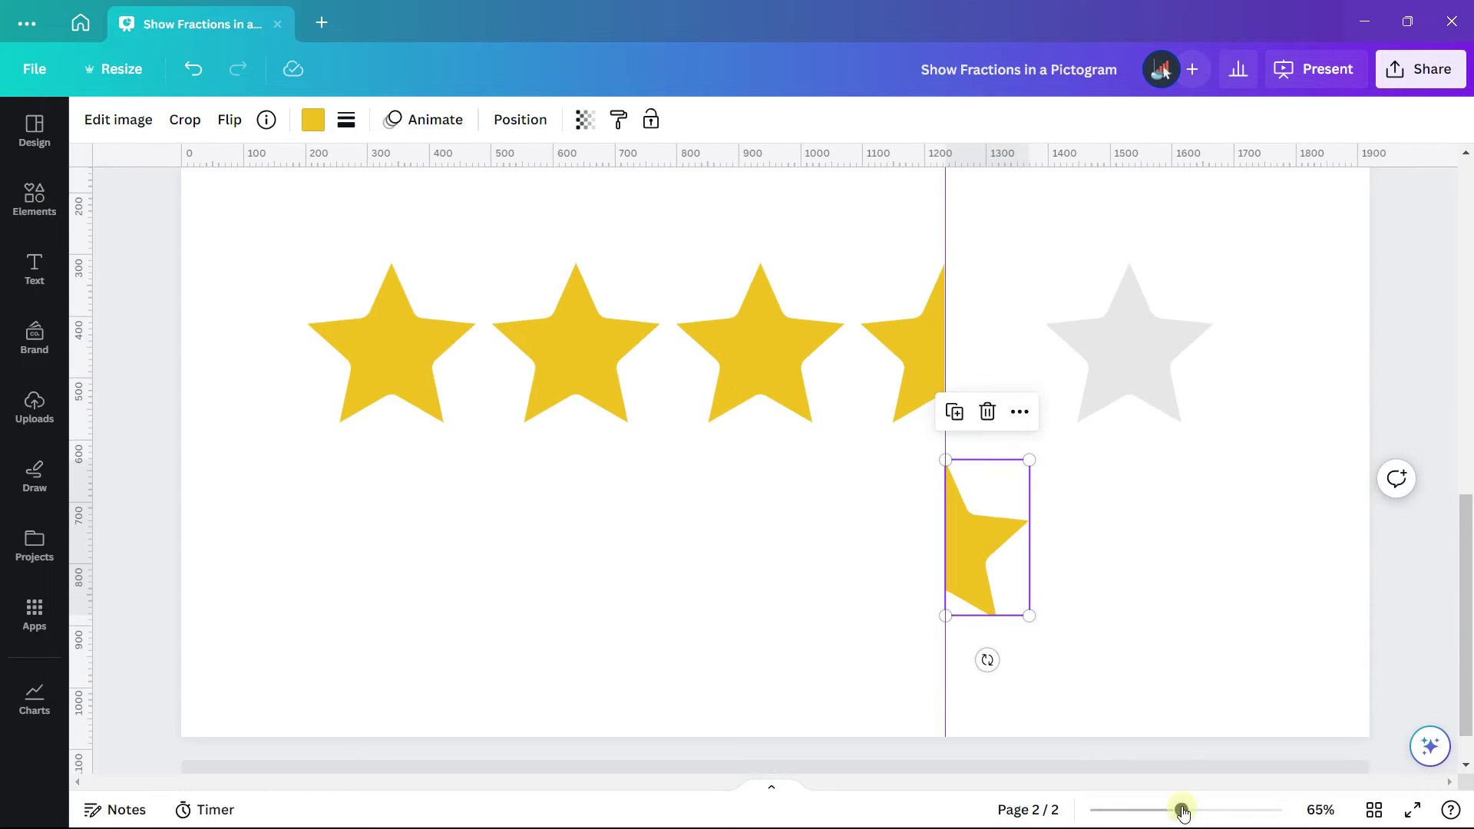
pyautogui.click(1153, 627)
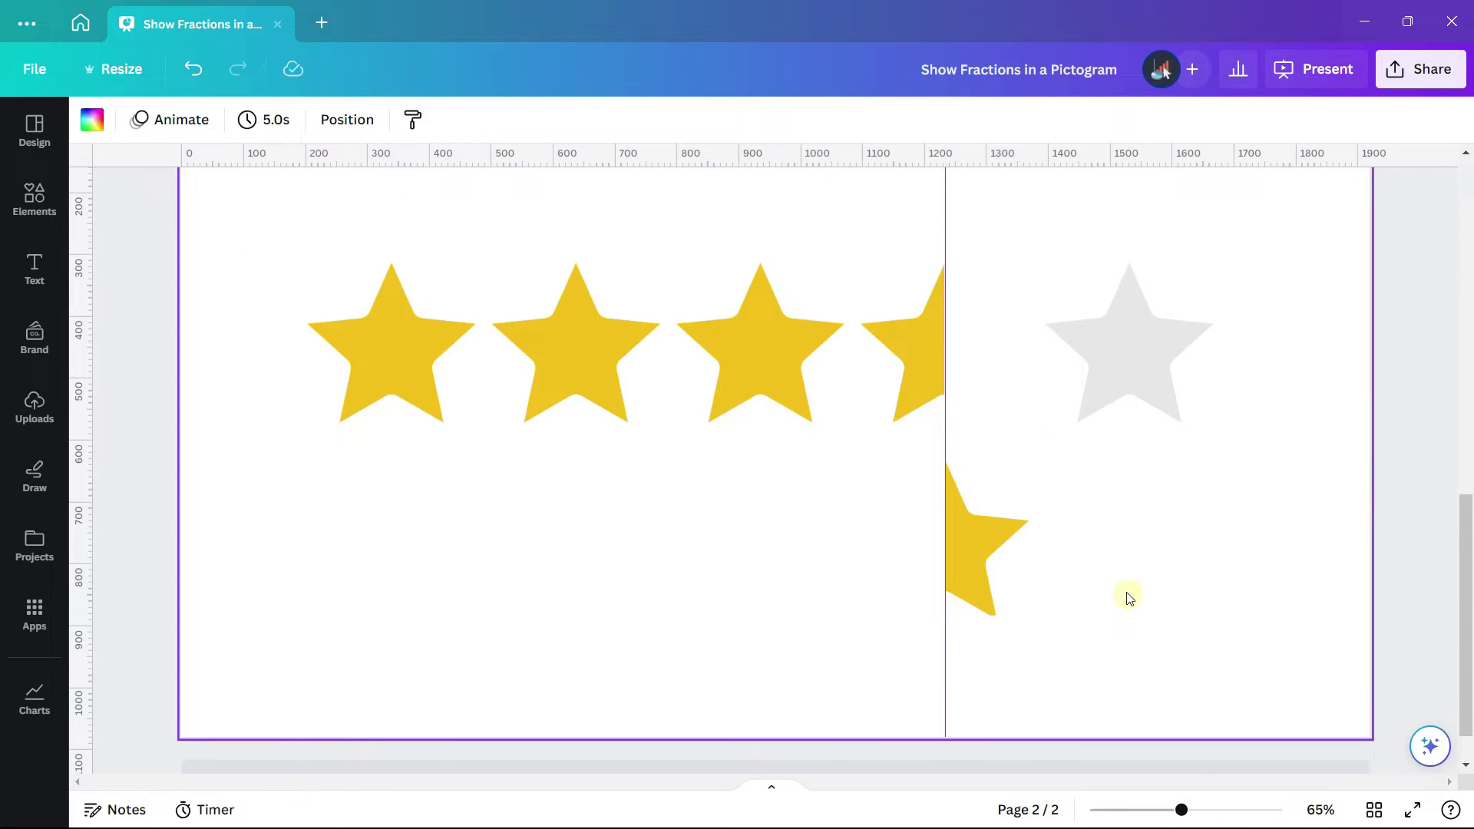
pyautogui.hotkey('shift', 'r')
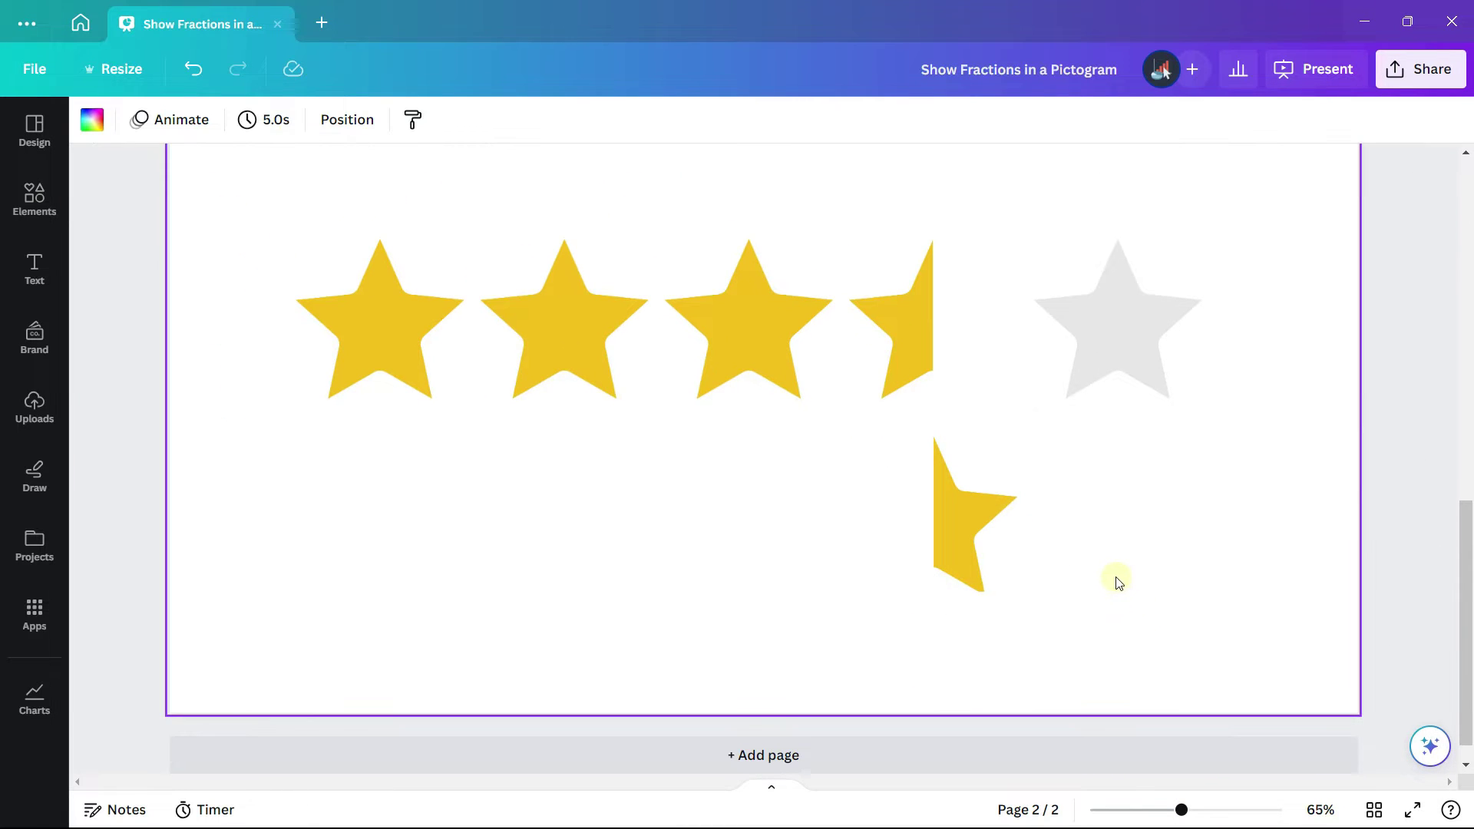
pyautogui.click(946, 532)
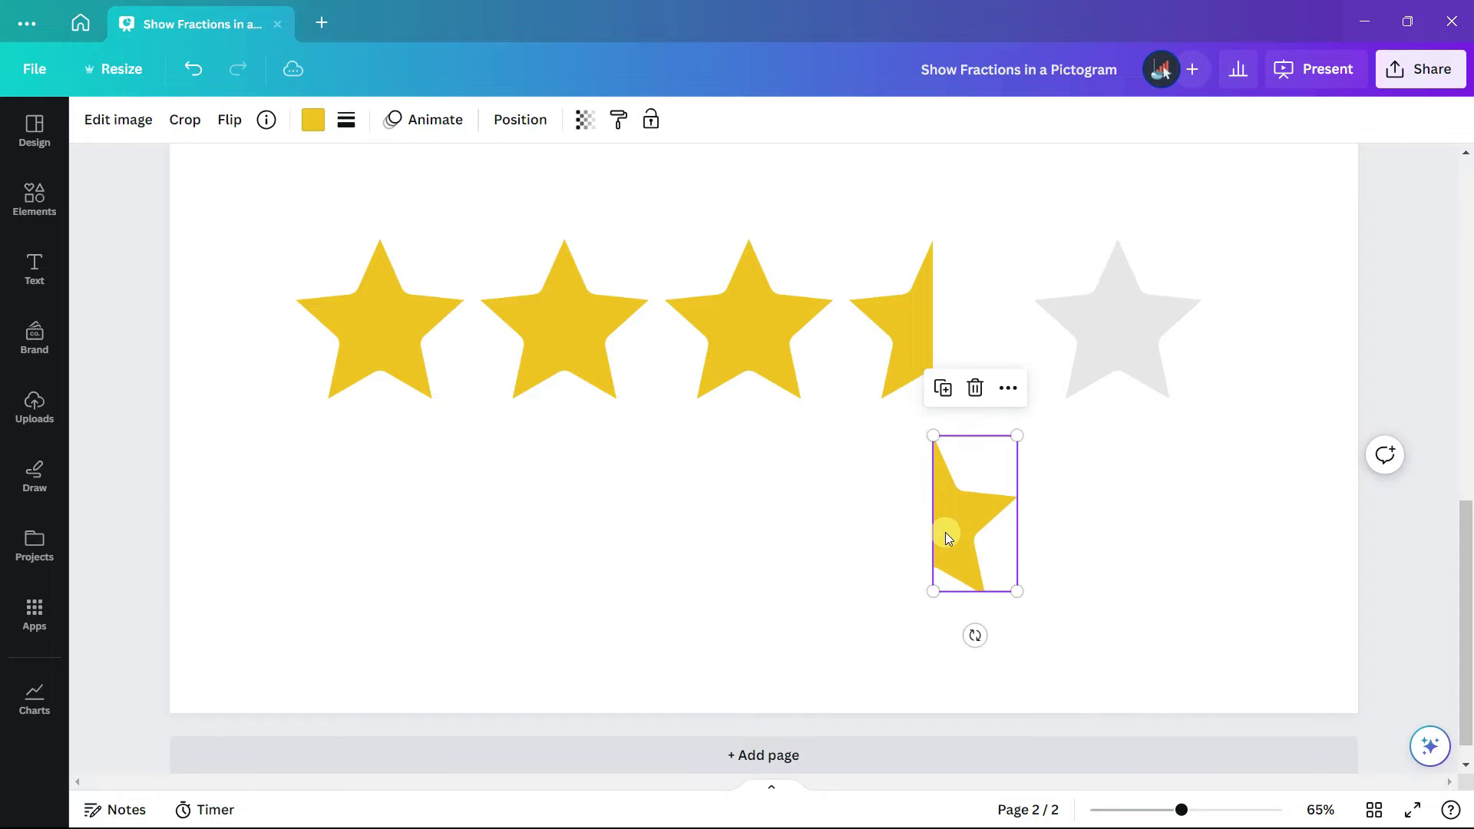
pyautogui.moveTo(946, 532); pyautogui.dragTo(952, 332)
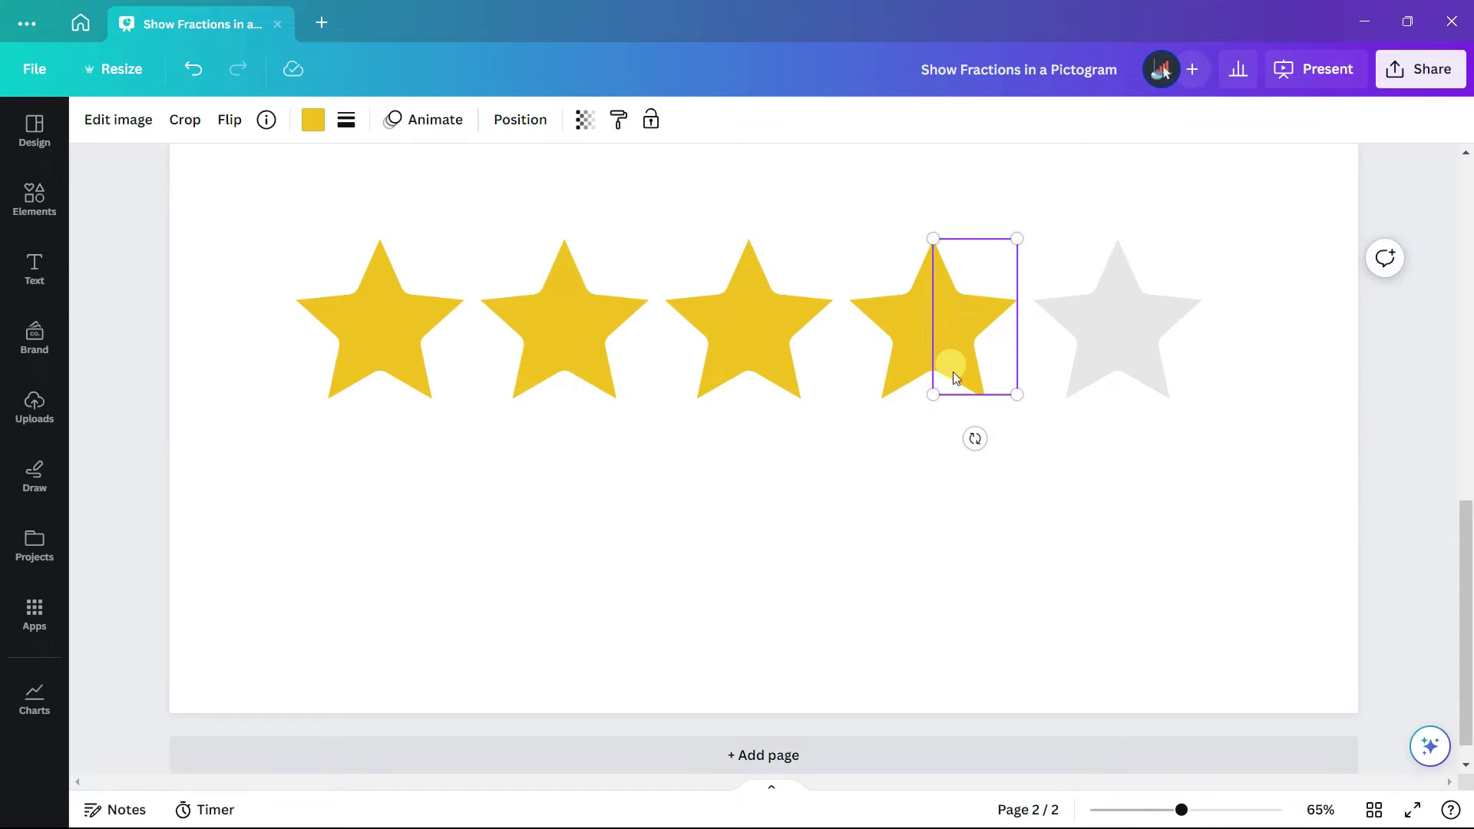
# Adjust the half star's crop so it lines up with the fourth star.
pyautogui.moveTo(1180, 811); pyautogui.dragTo(1204, 812)
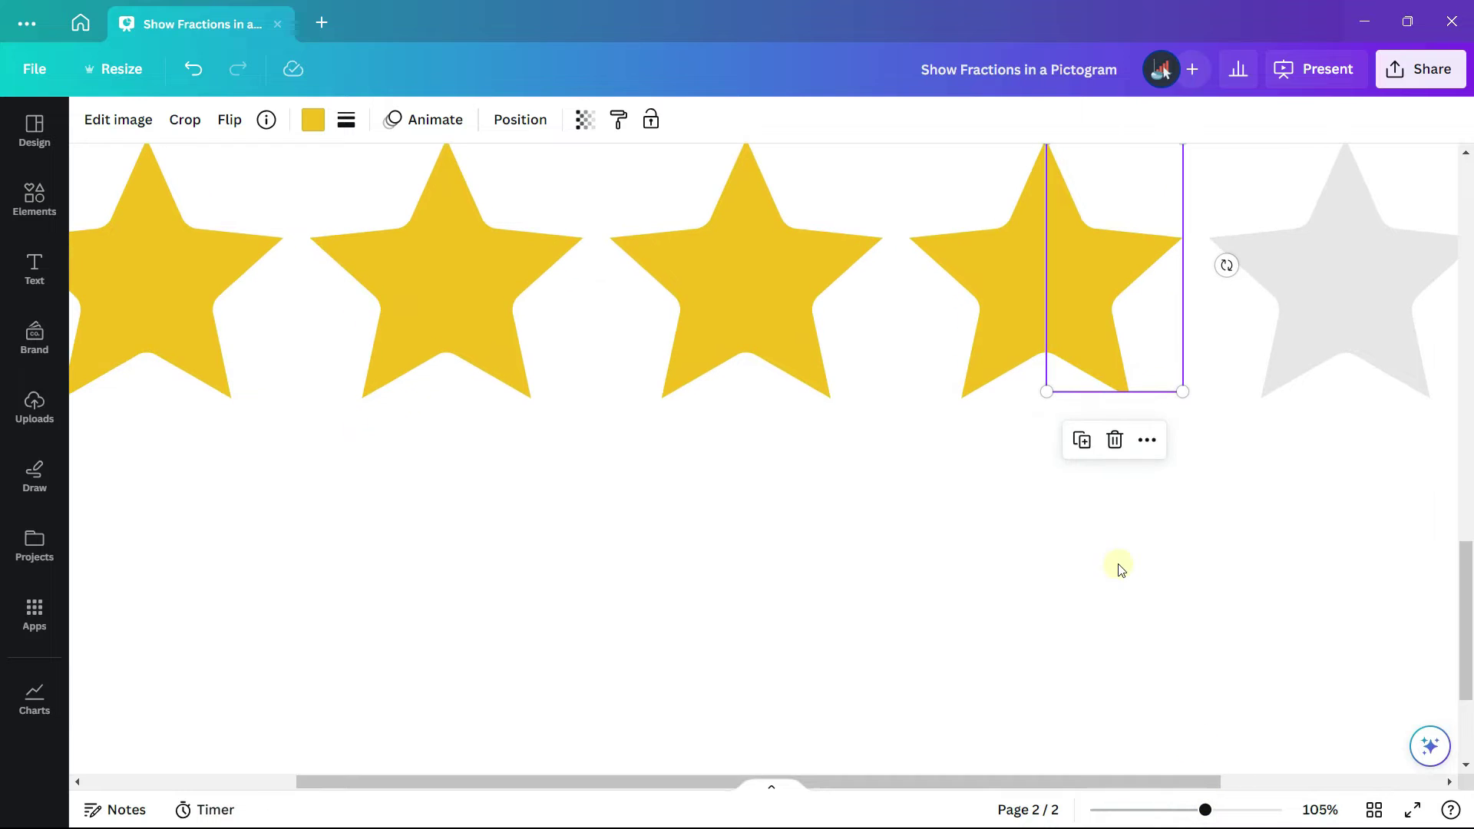
pyautogui.scroll(2, 1431, 553)
pyautogui.click(1256, 644)
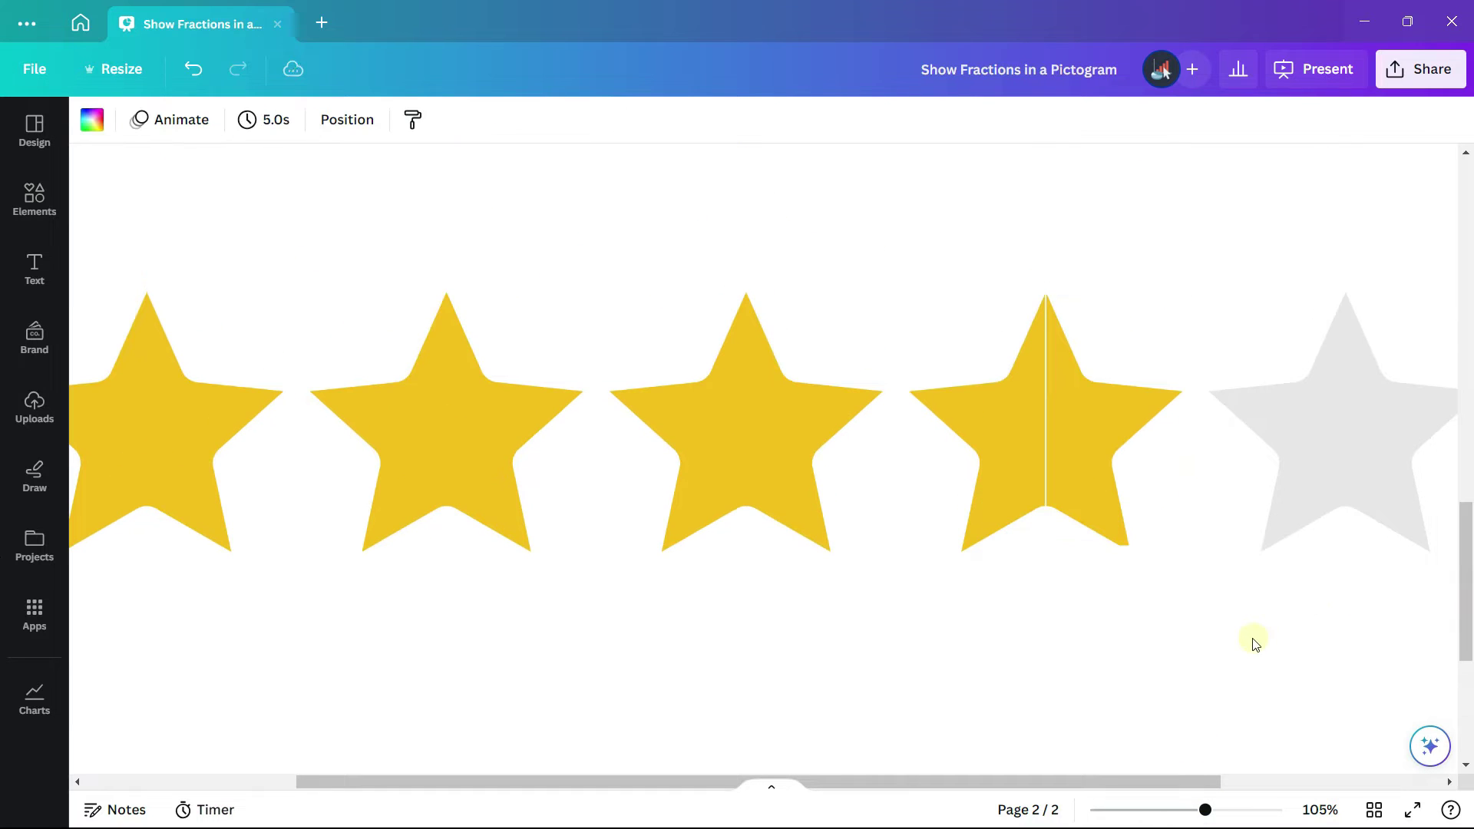
pyautogui.click(1077, 500)
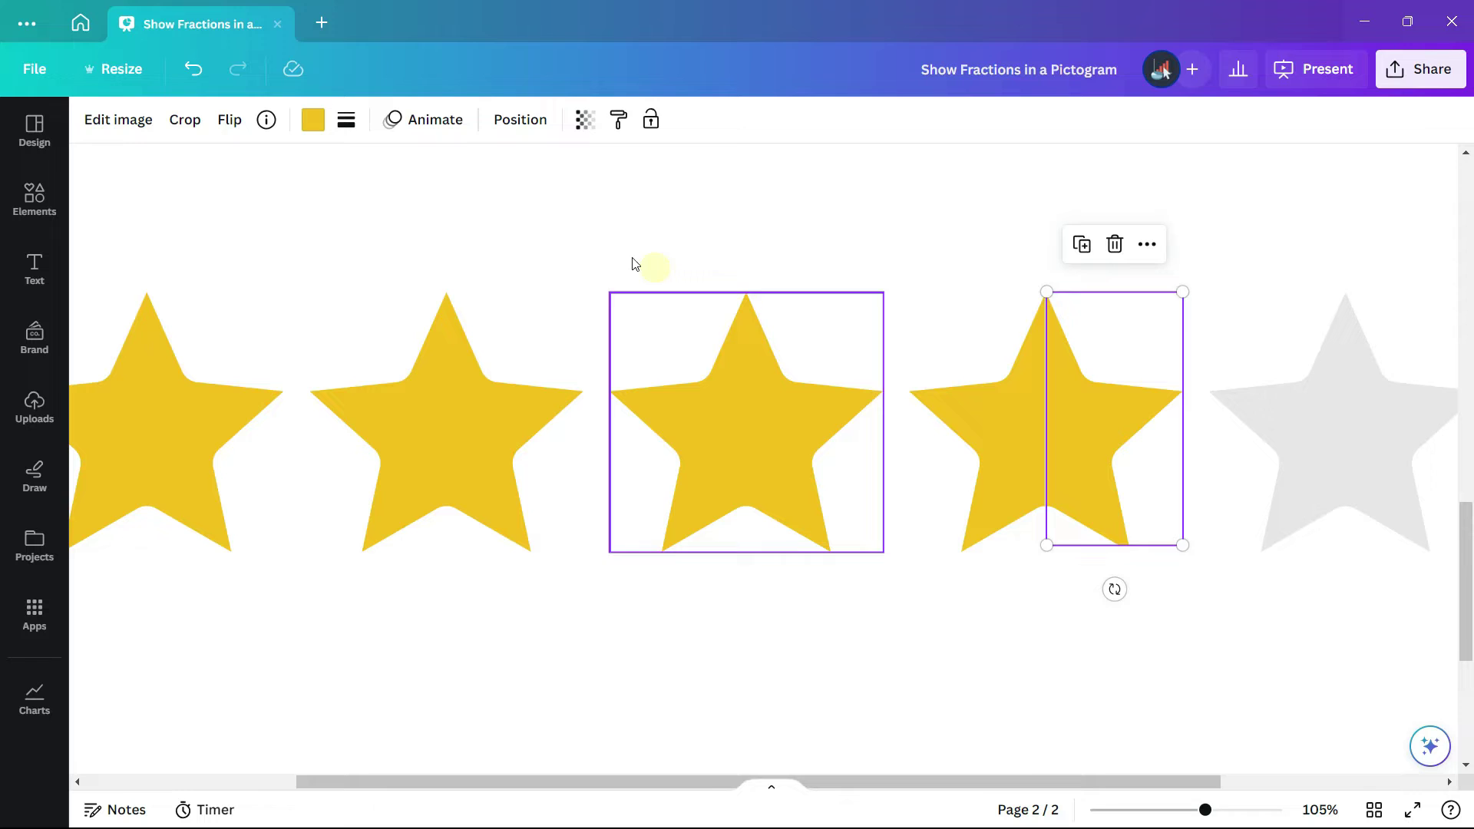
pyautogui.click(185, 119)
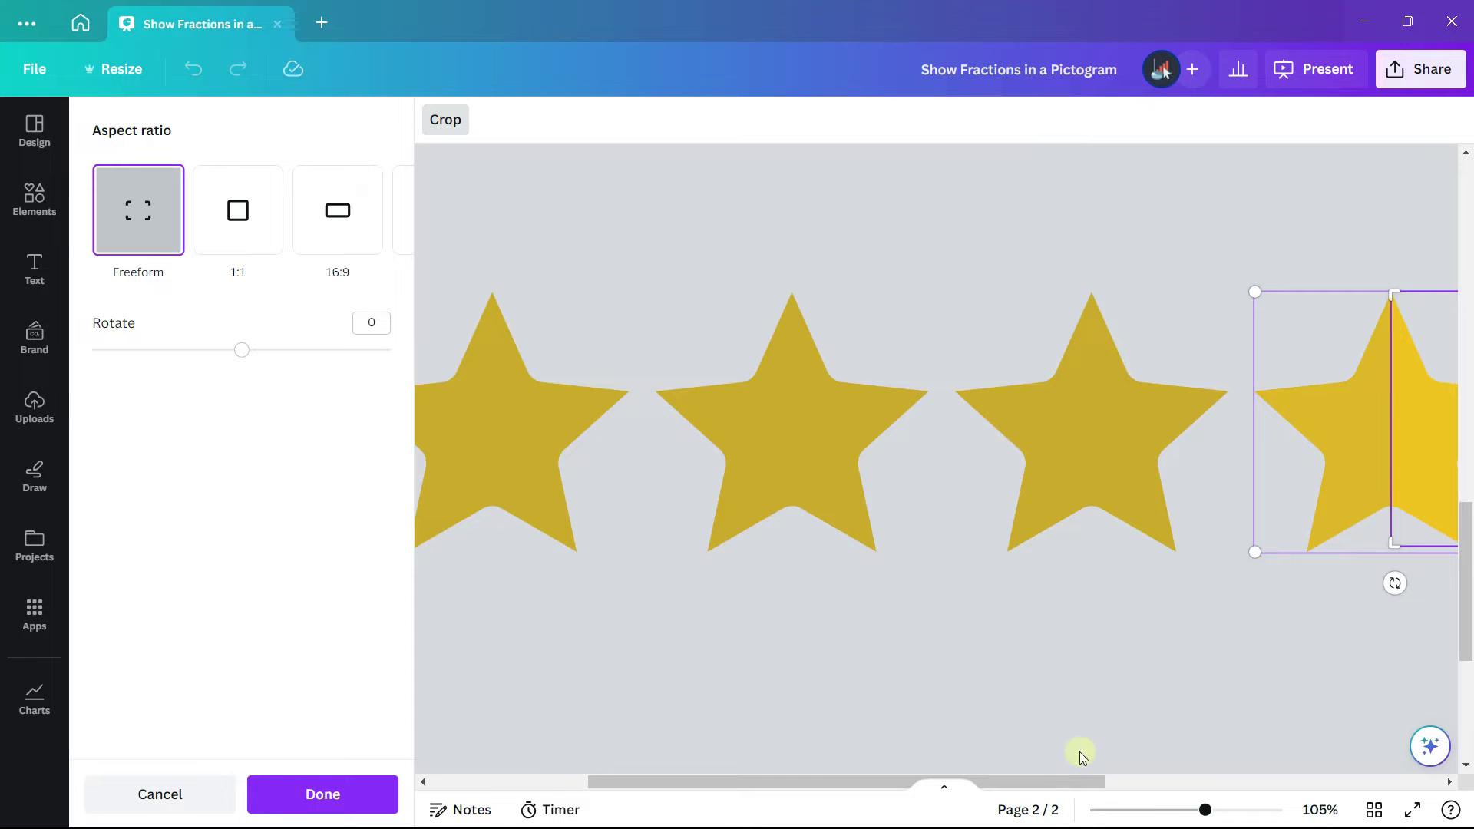
pyautogui.moveTo(1067, 782); pyautogui.dragTo(1212, 782)
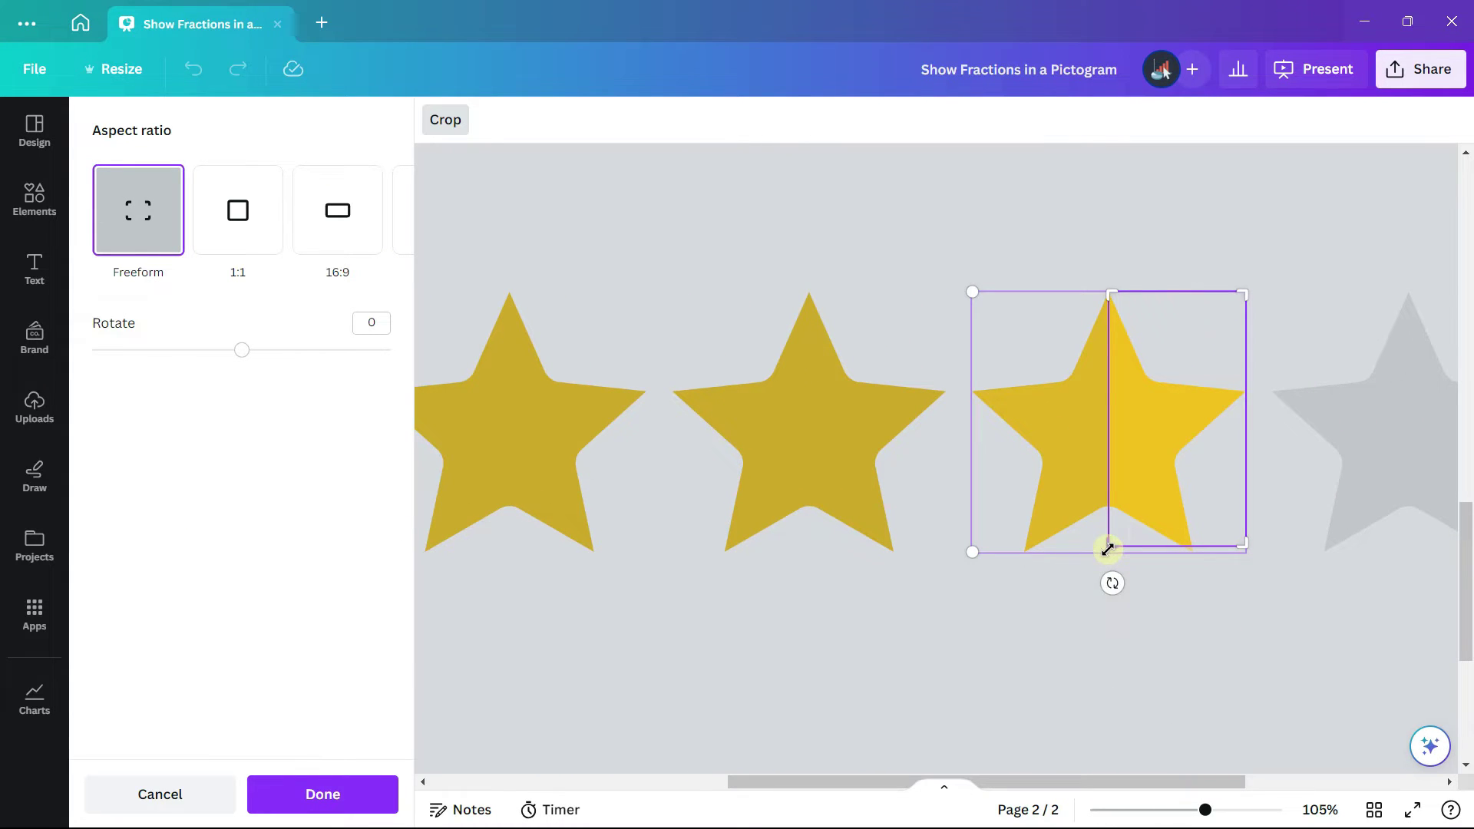
pyautogui.moveTo(1108, 549); pyautogui.dragTo(972, 552)
pyautogui.click(965, 651)
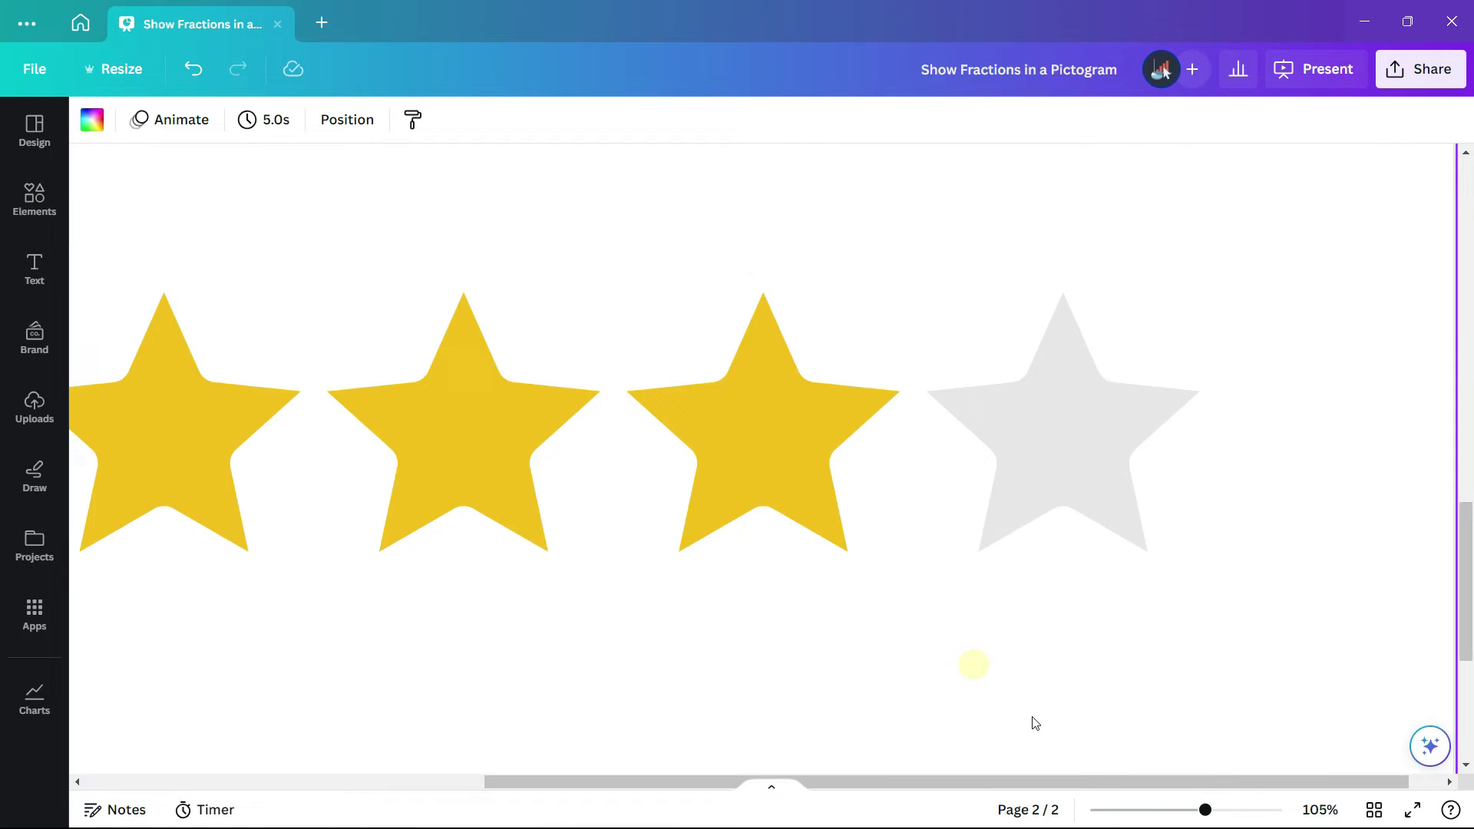
pyautogui.moveTo(1206, 813); pyautogui.dragTo(1169, 812)
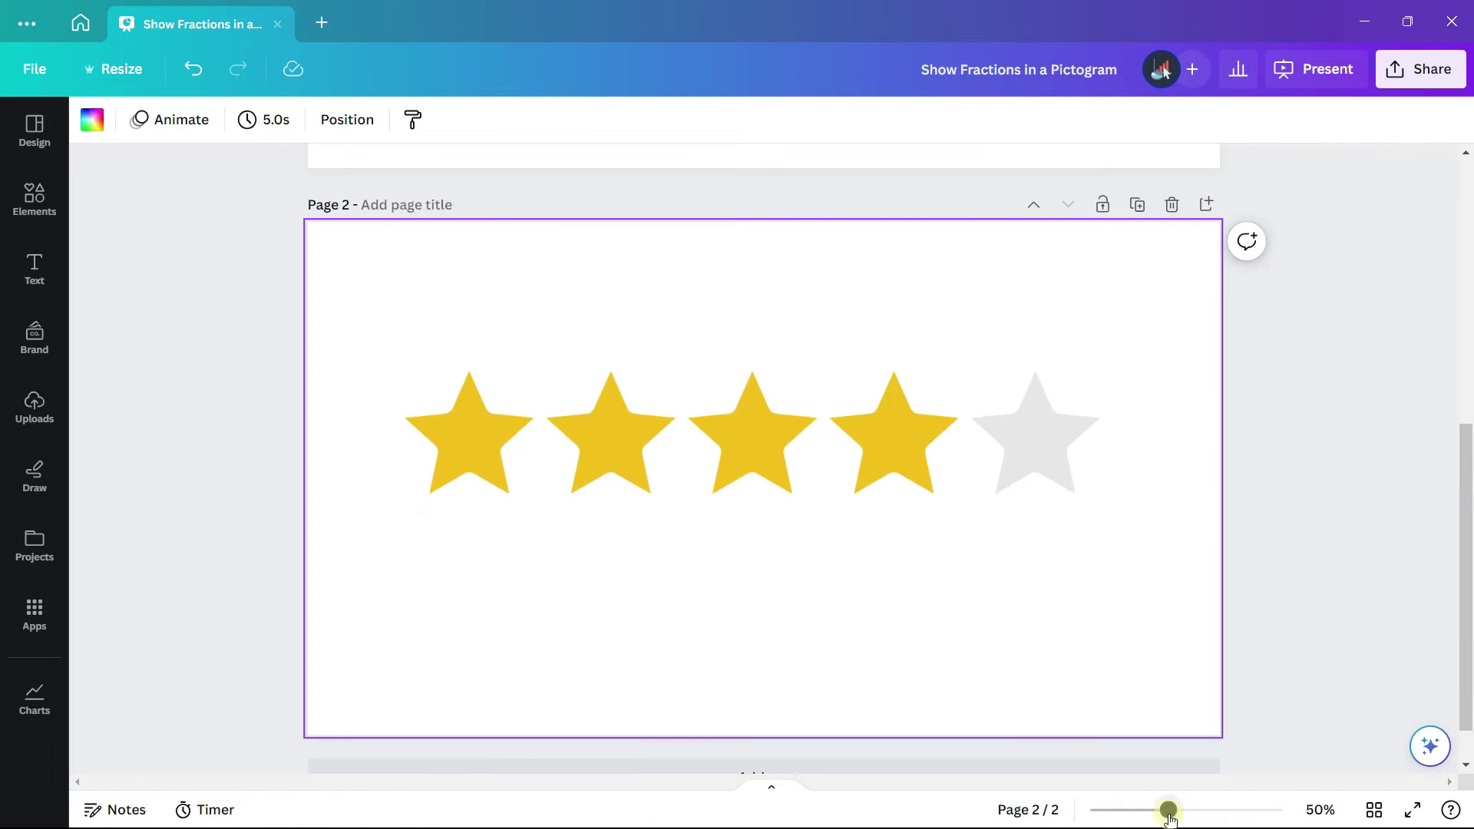
# Fill the overlaid right-half piece with the light grey document colour.
pyautogui.click(860, 461)
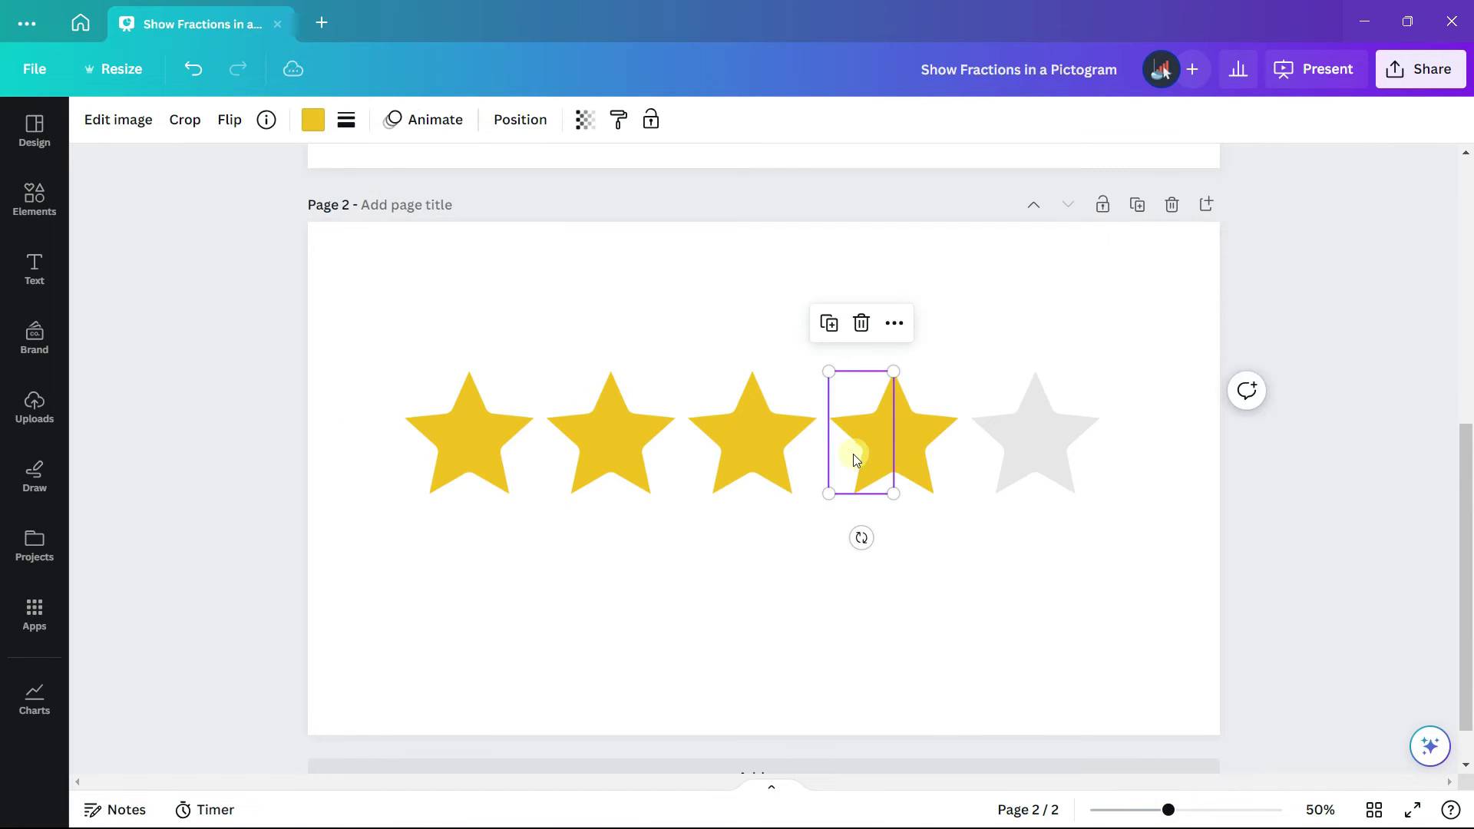
pyautogui.click(922, 471)
pyautogui.click(312, 120)
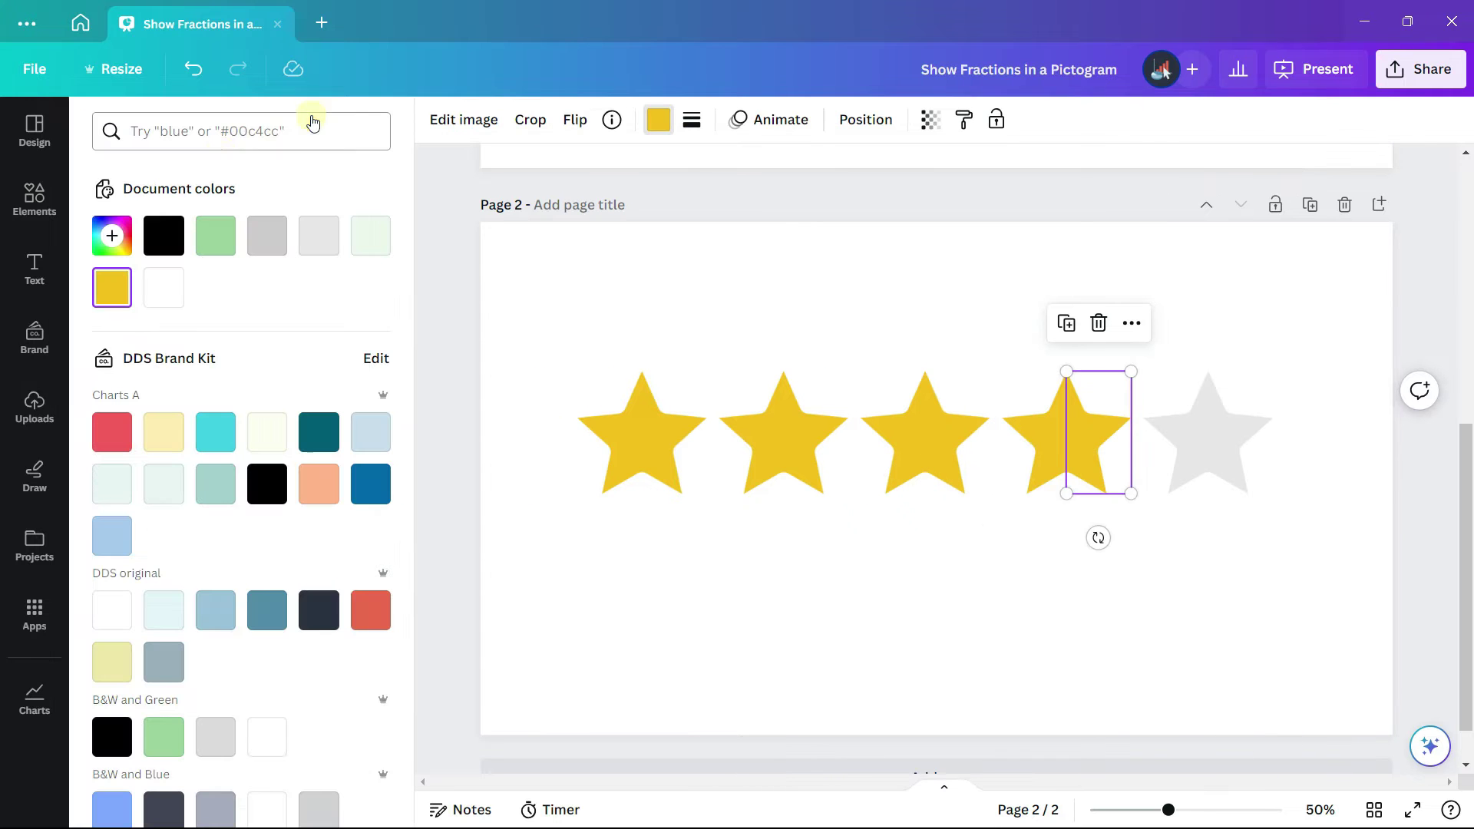
pyautogui.click(318, 236)
pyautogui.click(972, 560)
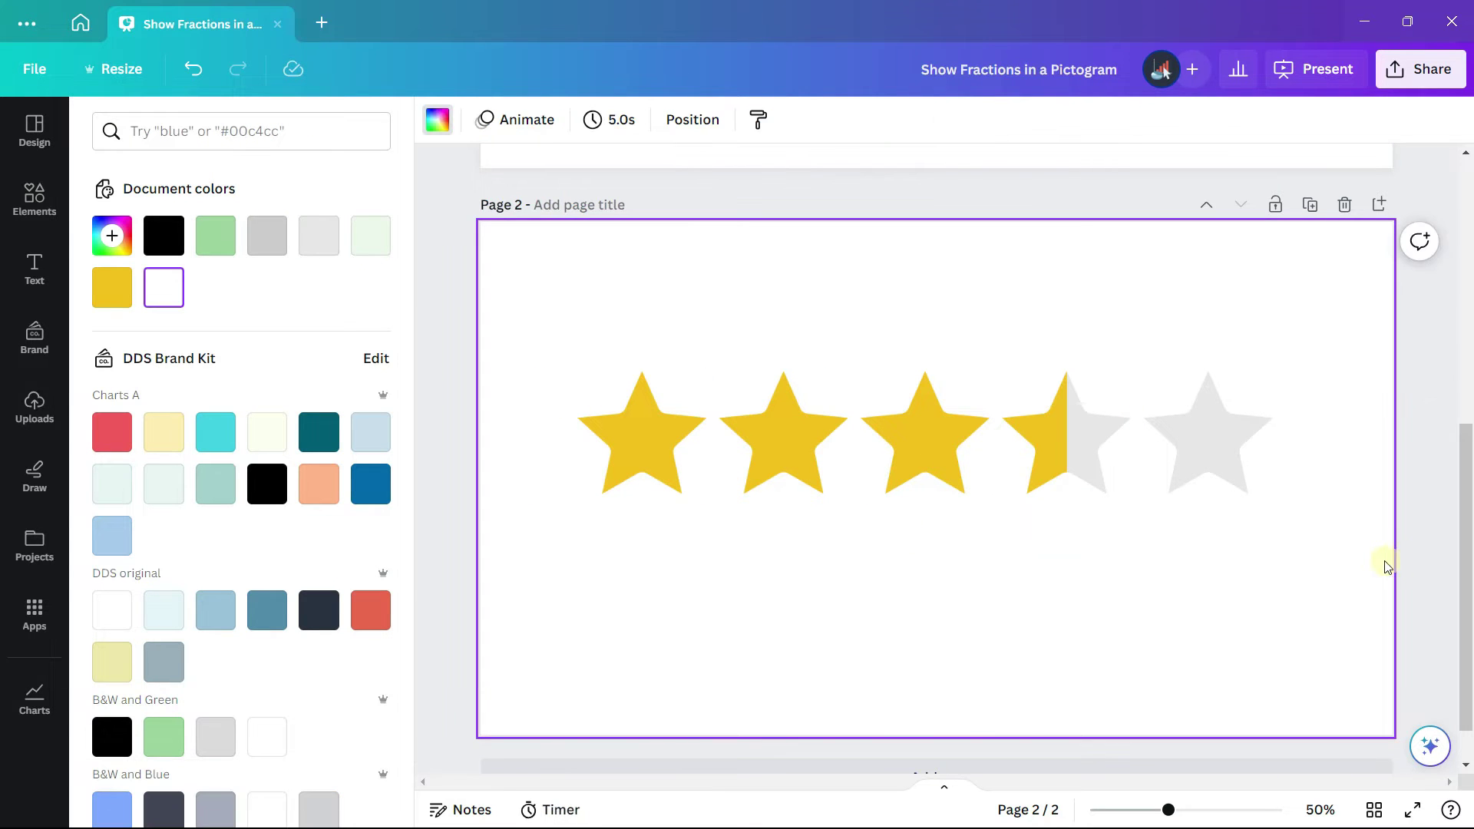
pyautogui.click(436, 123)
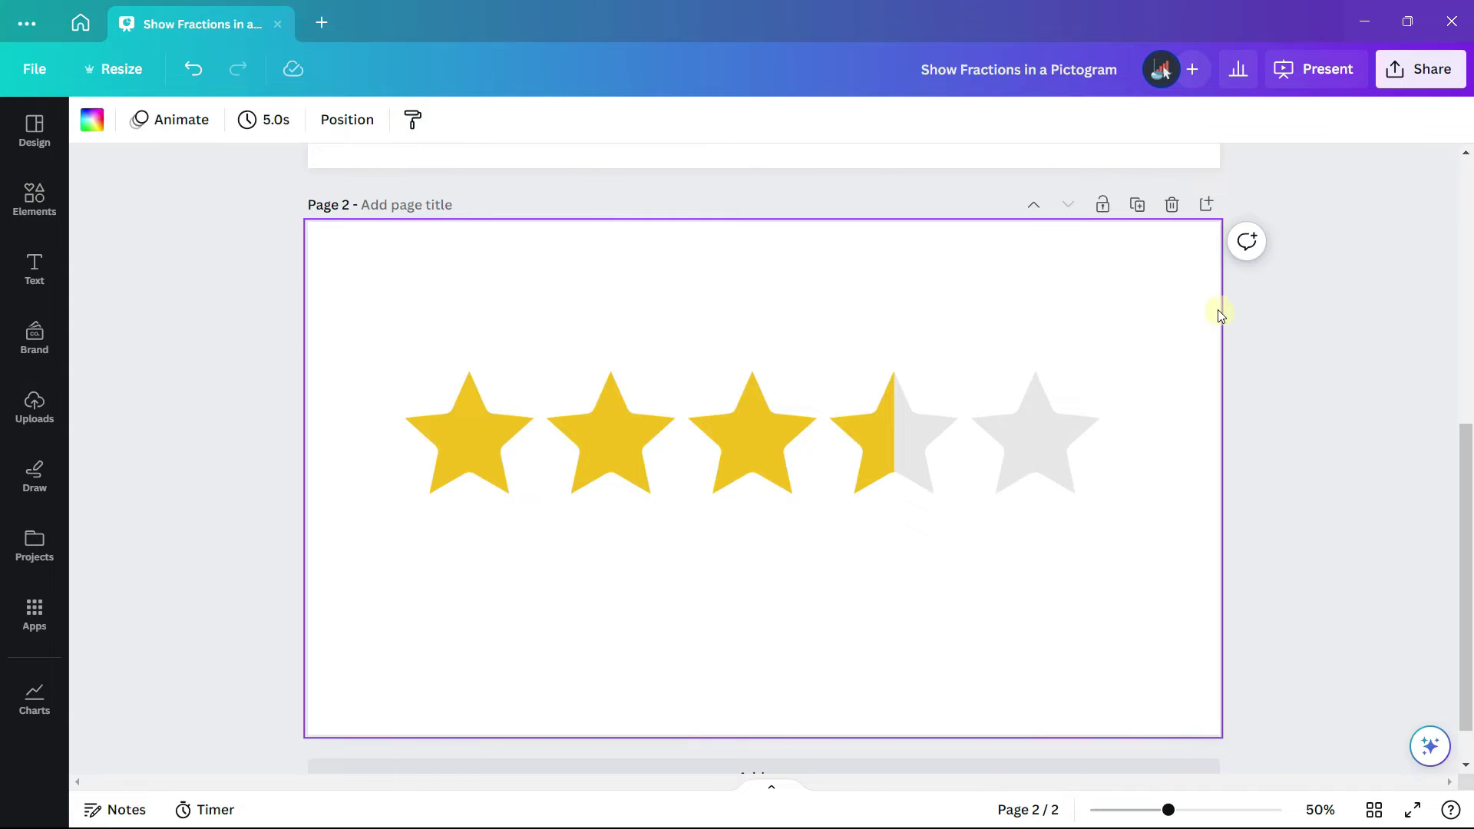
# Add page 3 with a five-point star shape moved toward the left side.
pyautogui.click(1208, 207)
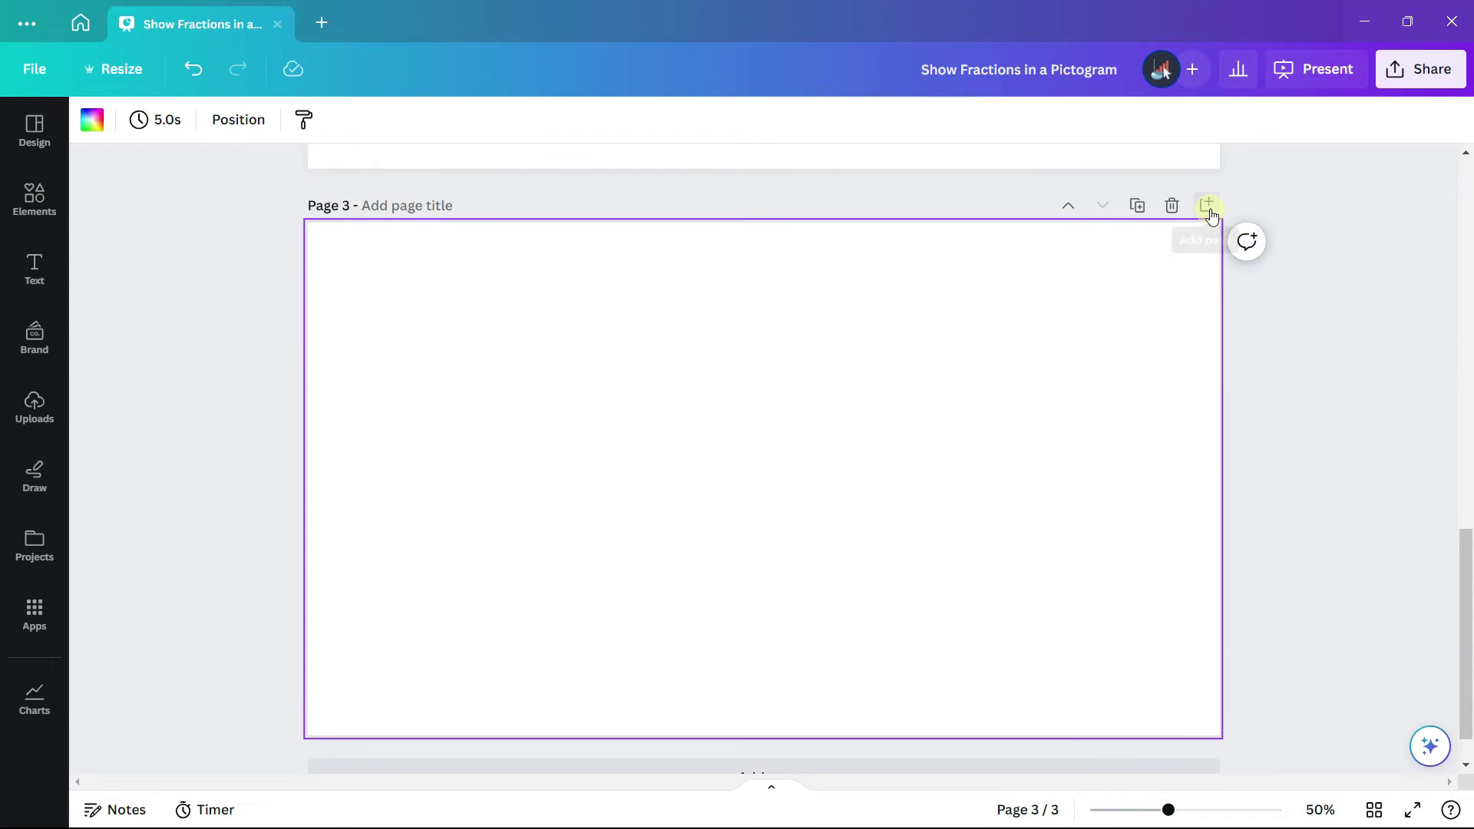
pyautogui.click(33, 207)
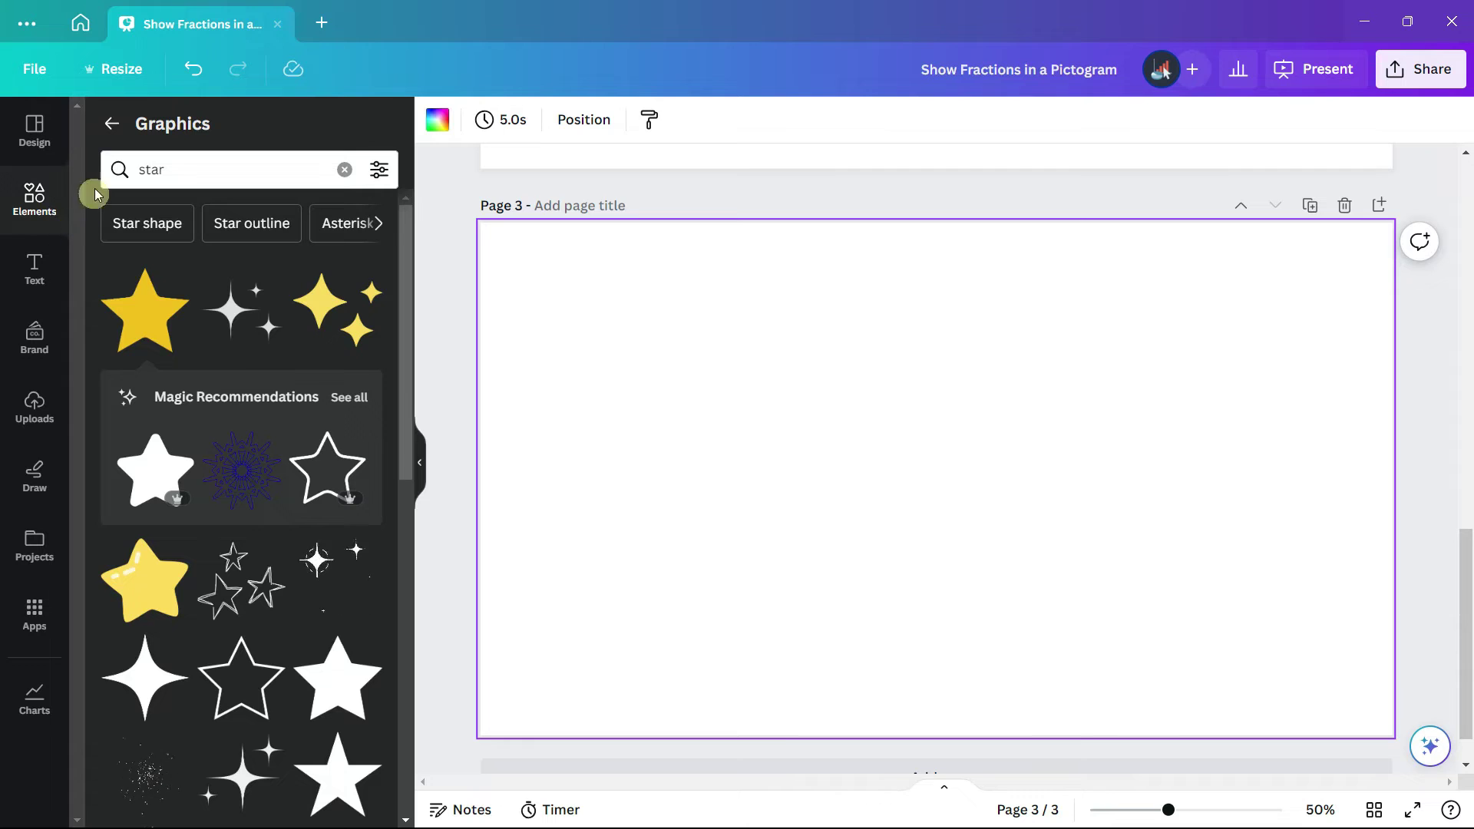
pyautogui.click(113, 125)
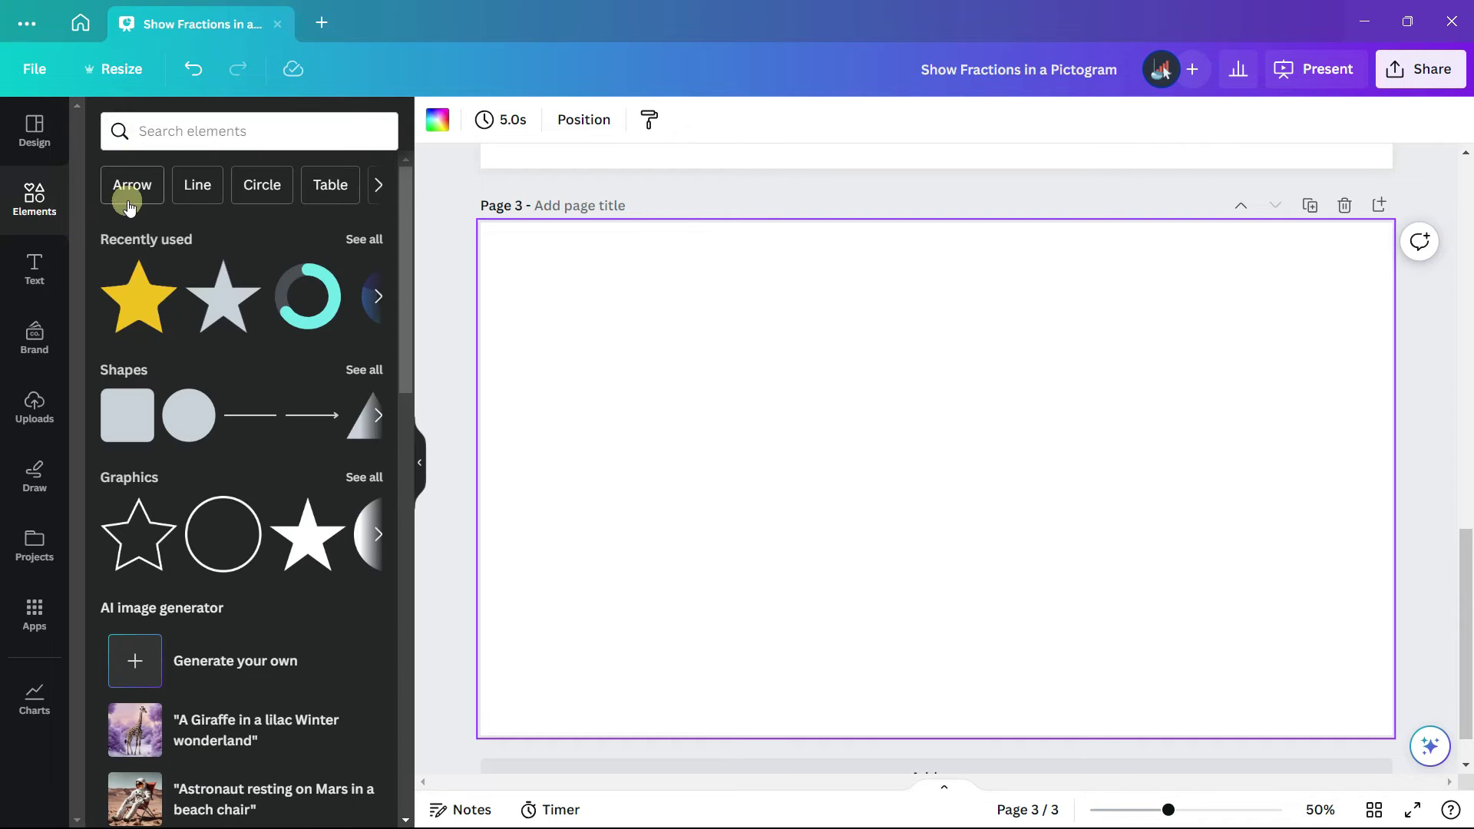
pyautogui.scroll(-2, 134, 254)
pyautogui.click(135, 273)
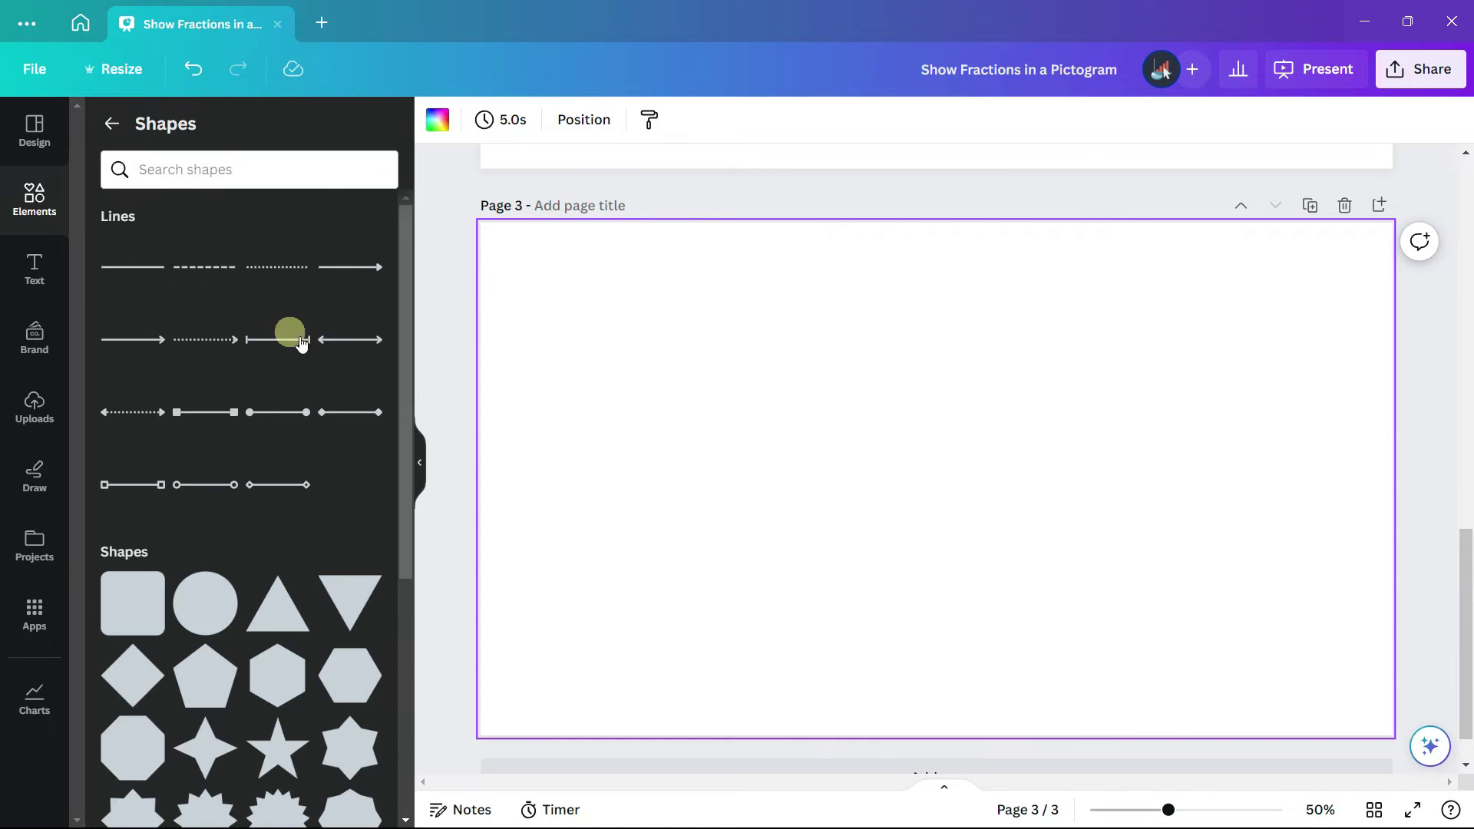
pyautogui.scroll(-5, 375, 367)
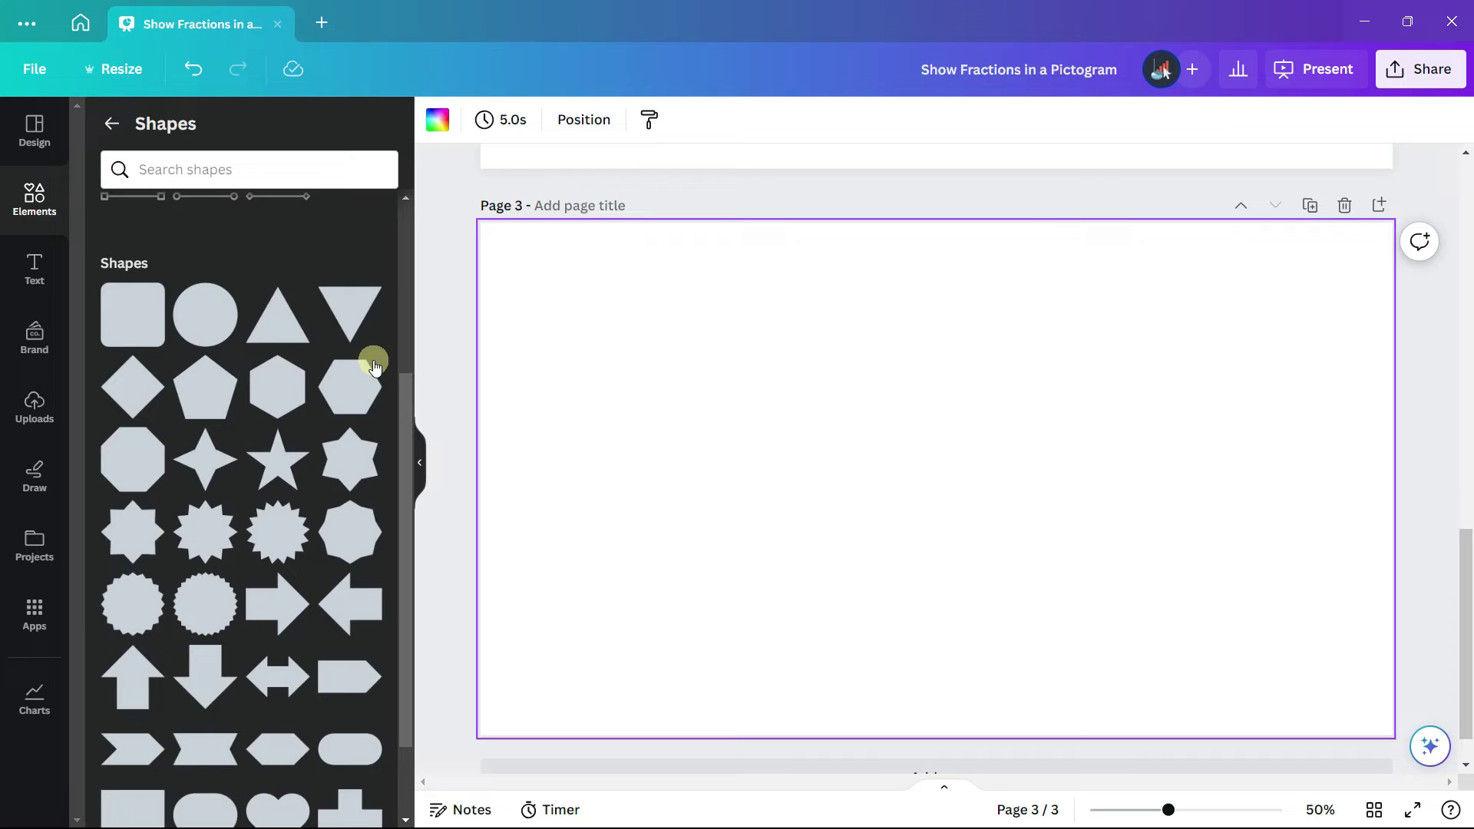
pyautogui.click(298, 397)
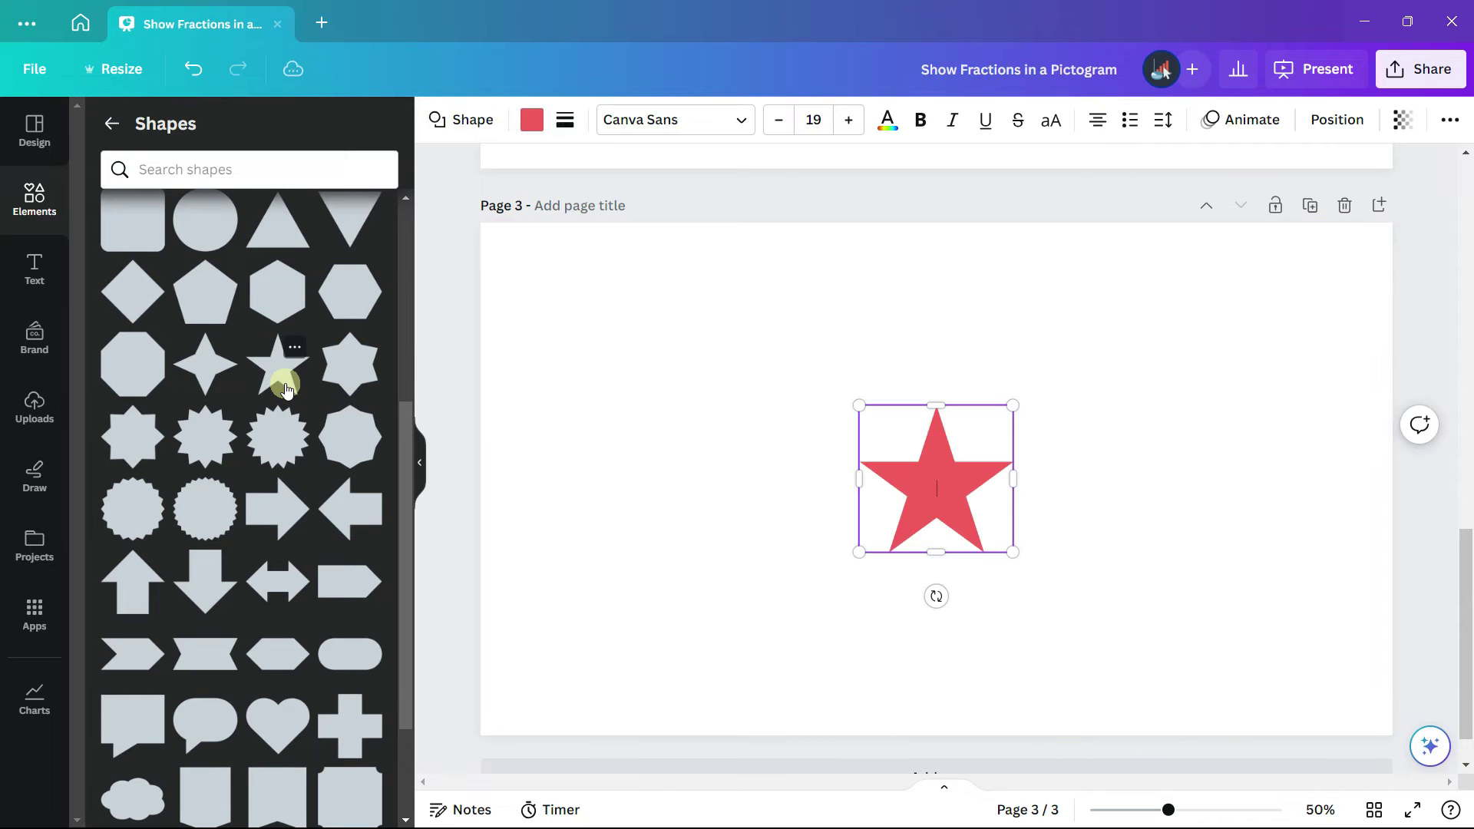
pyautogui.click(412, 477)
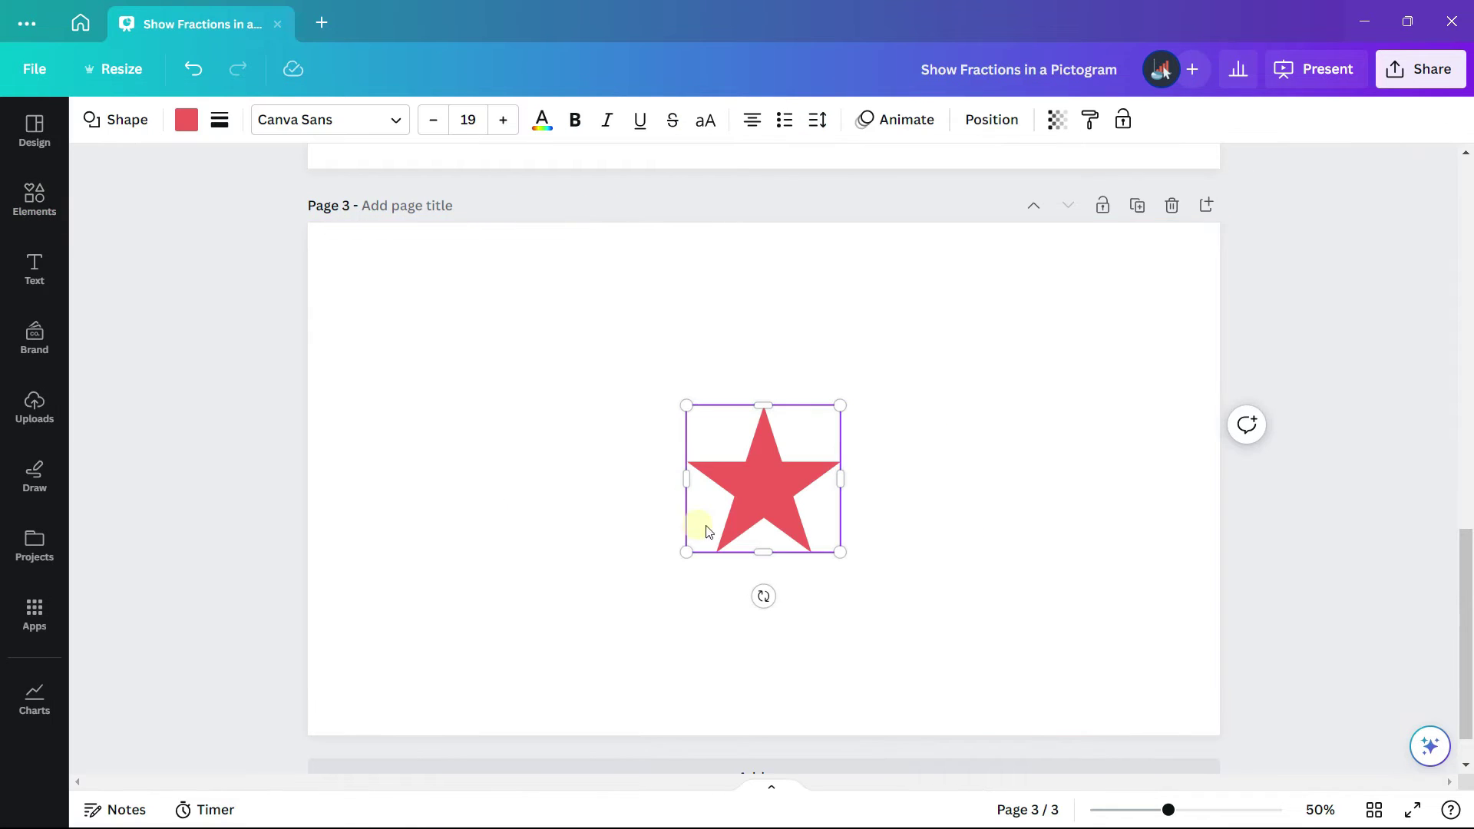
pyautogui.click(938, 556)
pyautogui.moveTo(776, 509); pyautogui.dragTo(486, 454)
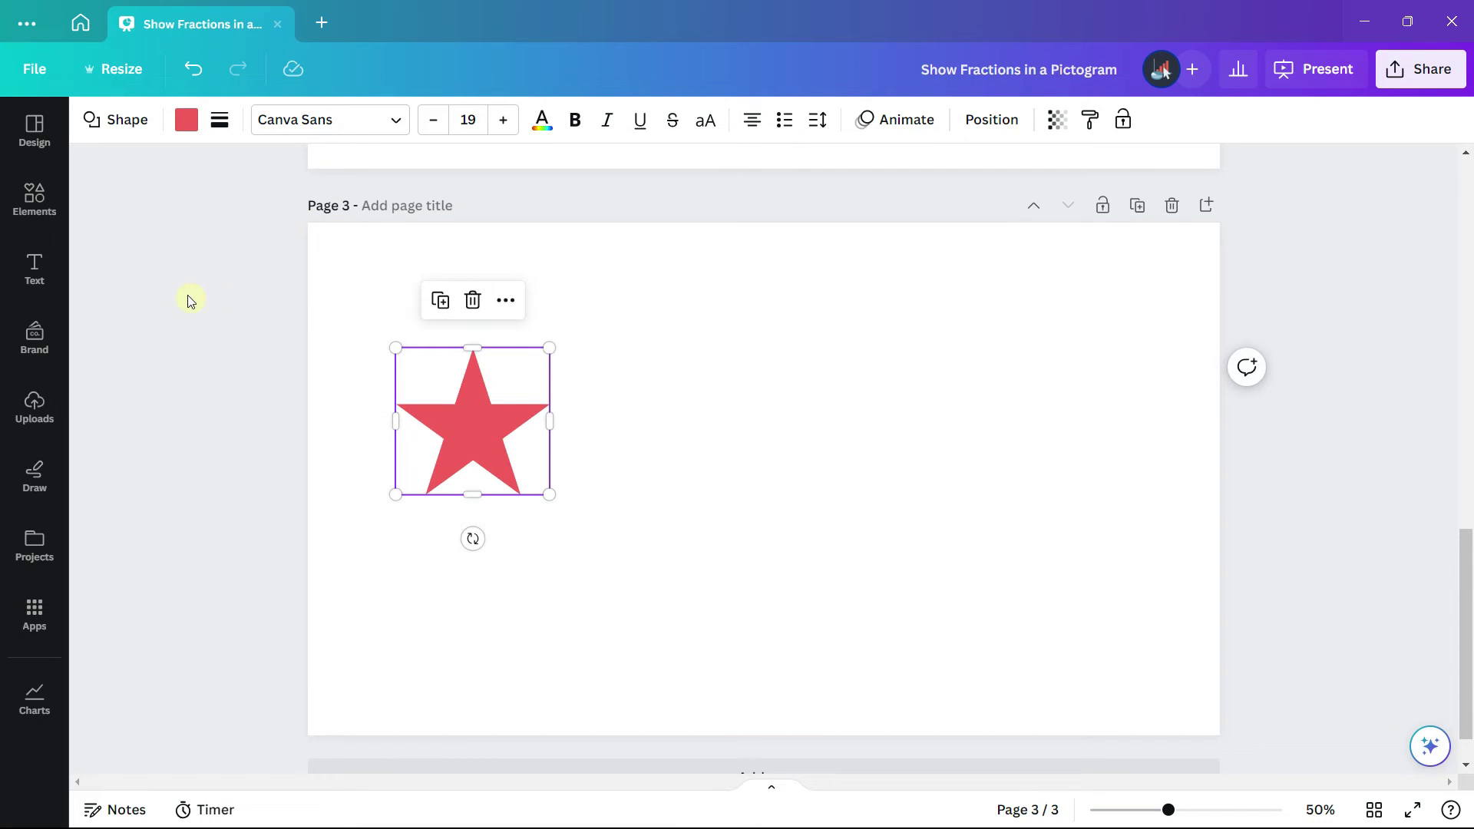
# Fill the star light green and give it a solid black border of weight 4.
pyautogui.click(186, 120)
pyautogui.click(267, 236)
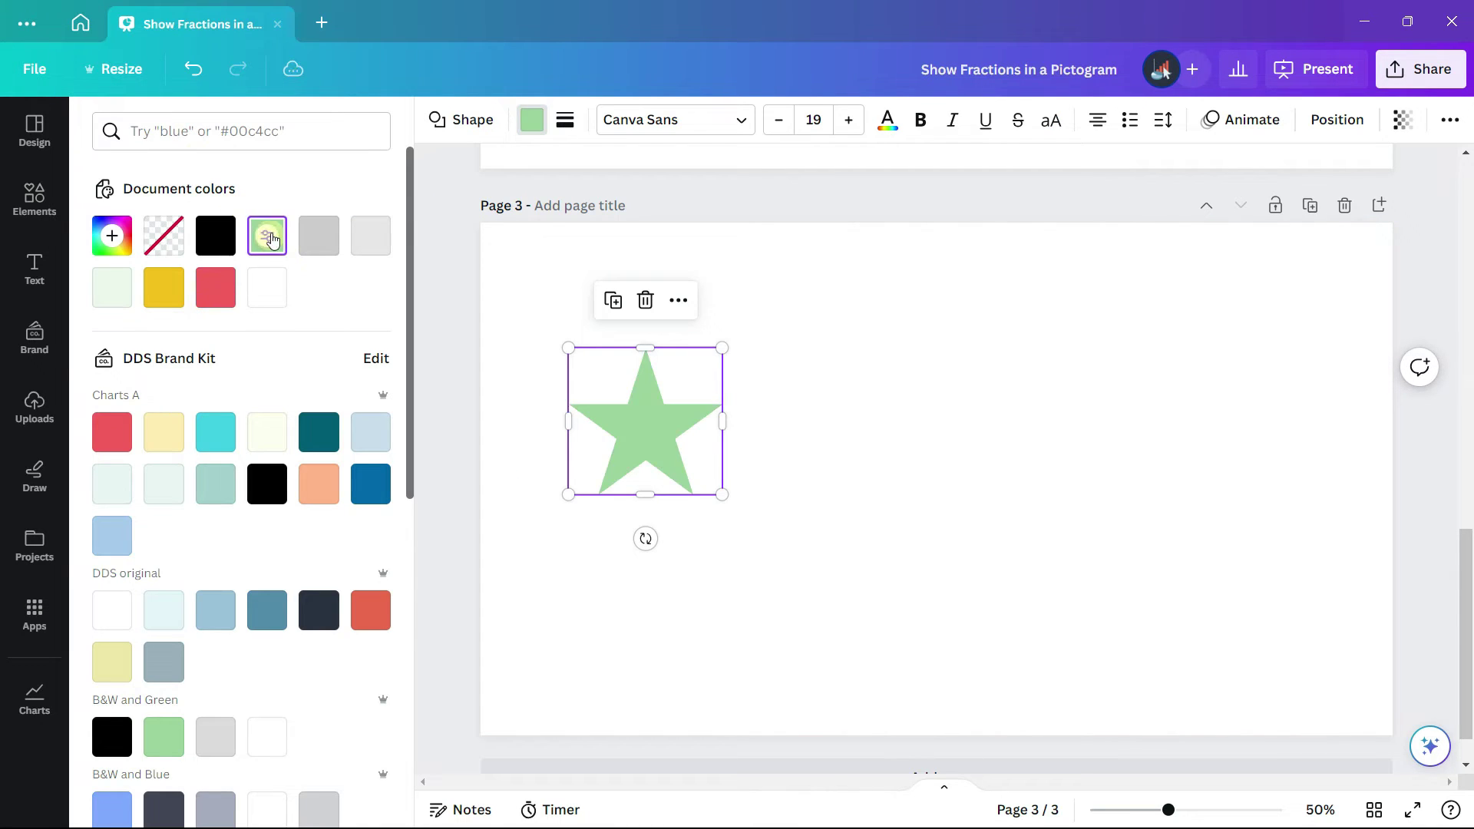
pyautogui.click(564, 121)
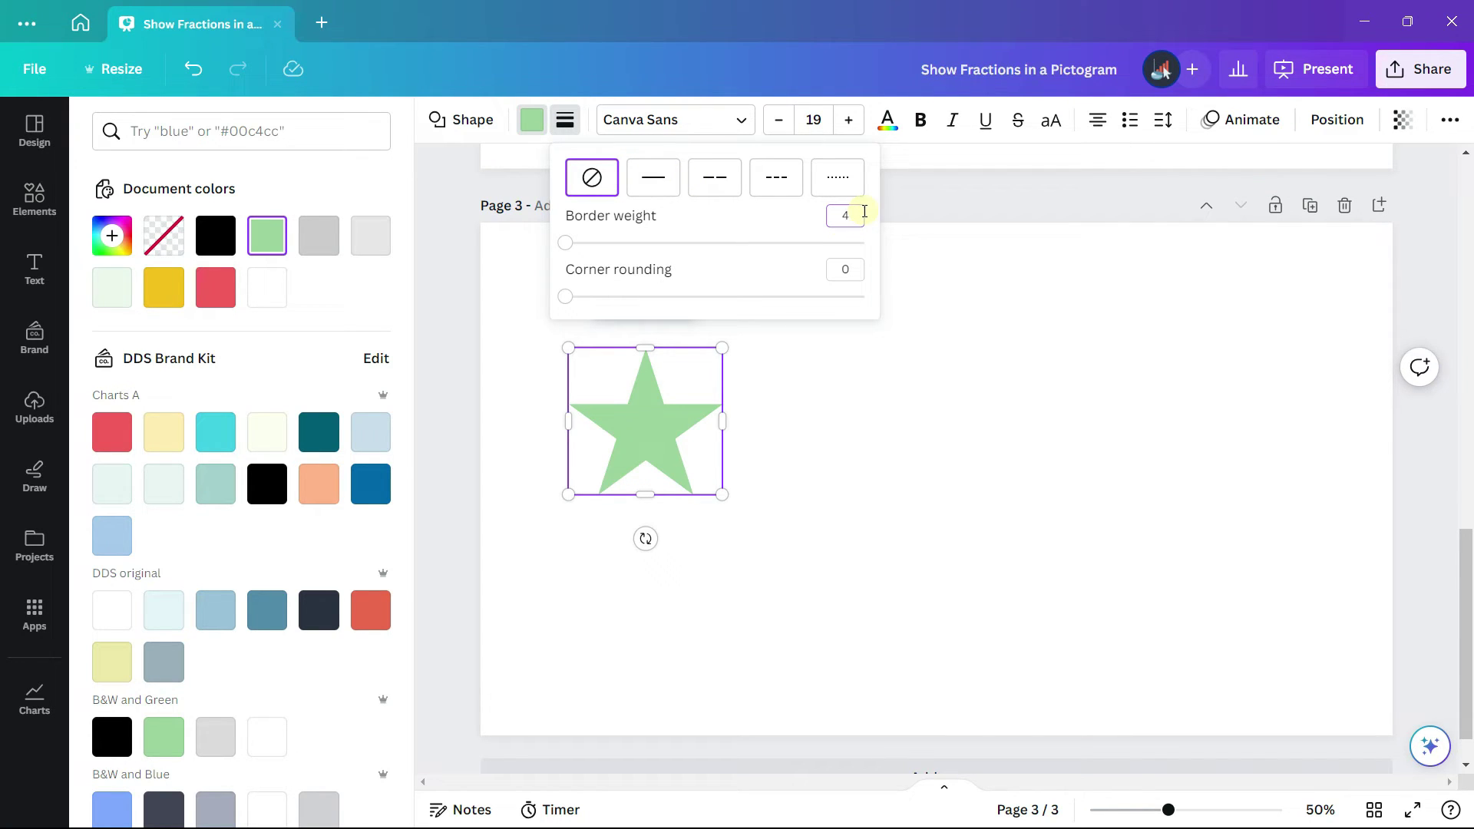
pyautogui.click(943, 342)
pyautogui.click(943, 343)
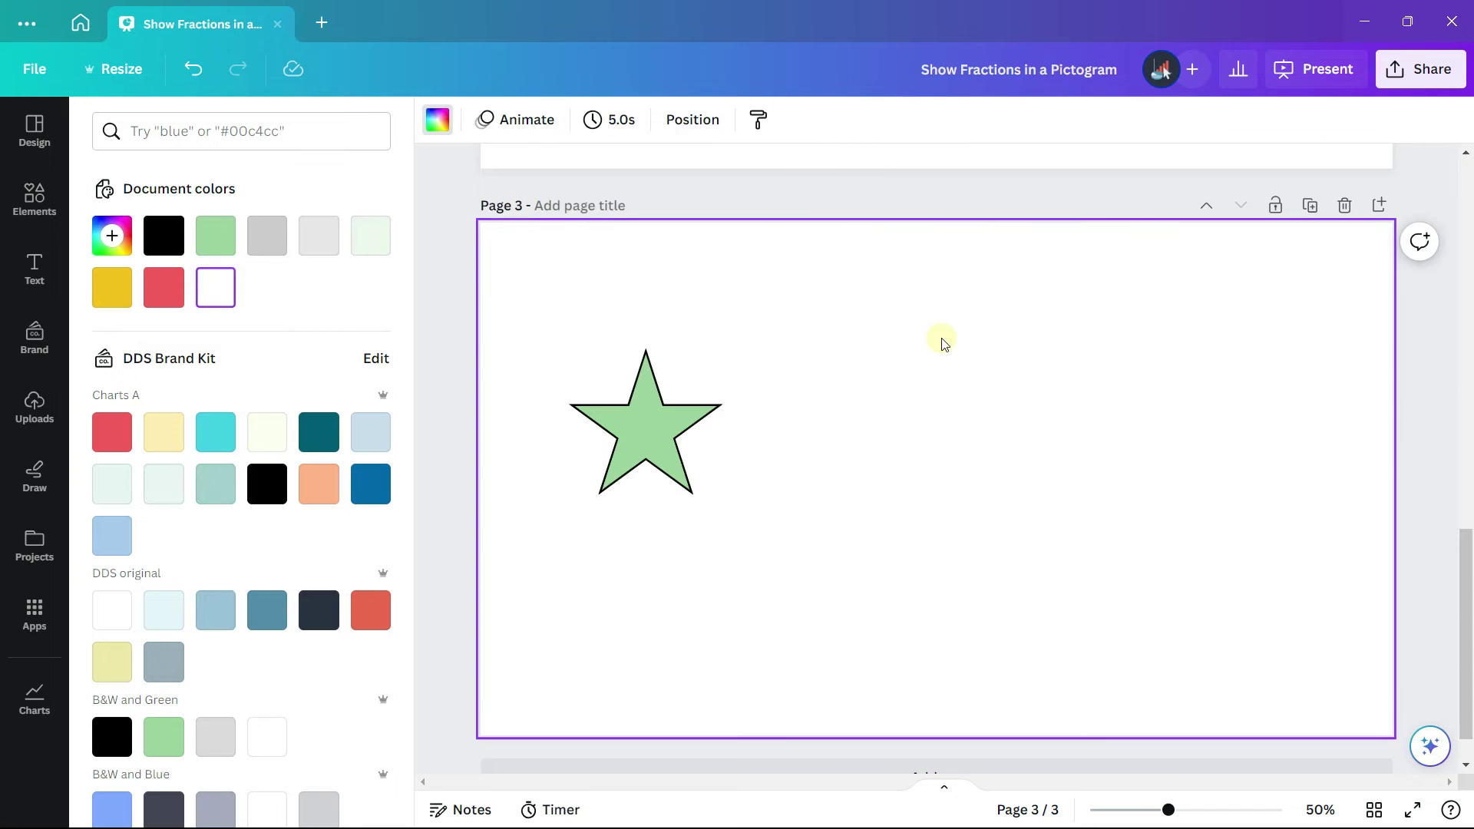
# Duplicate the green outlined star four times into an evenly spaced row of five.
pyautogui.click(504, 444)
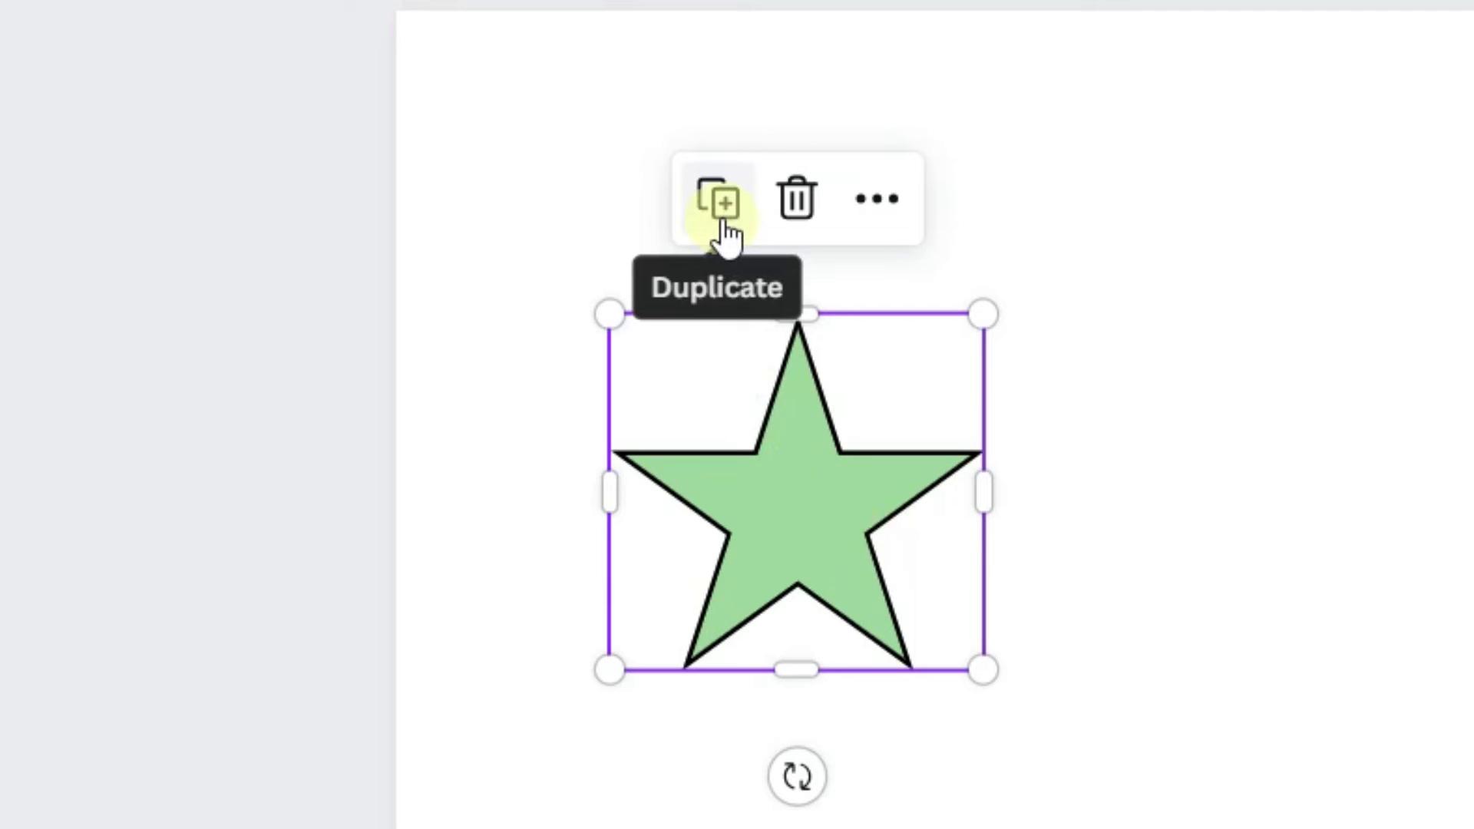
pyautogui.click(722, 219)
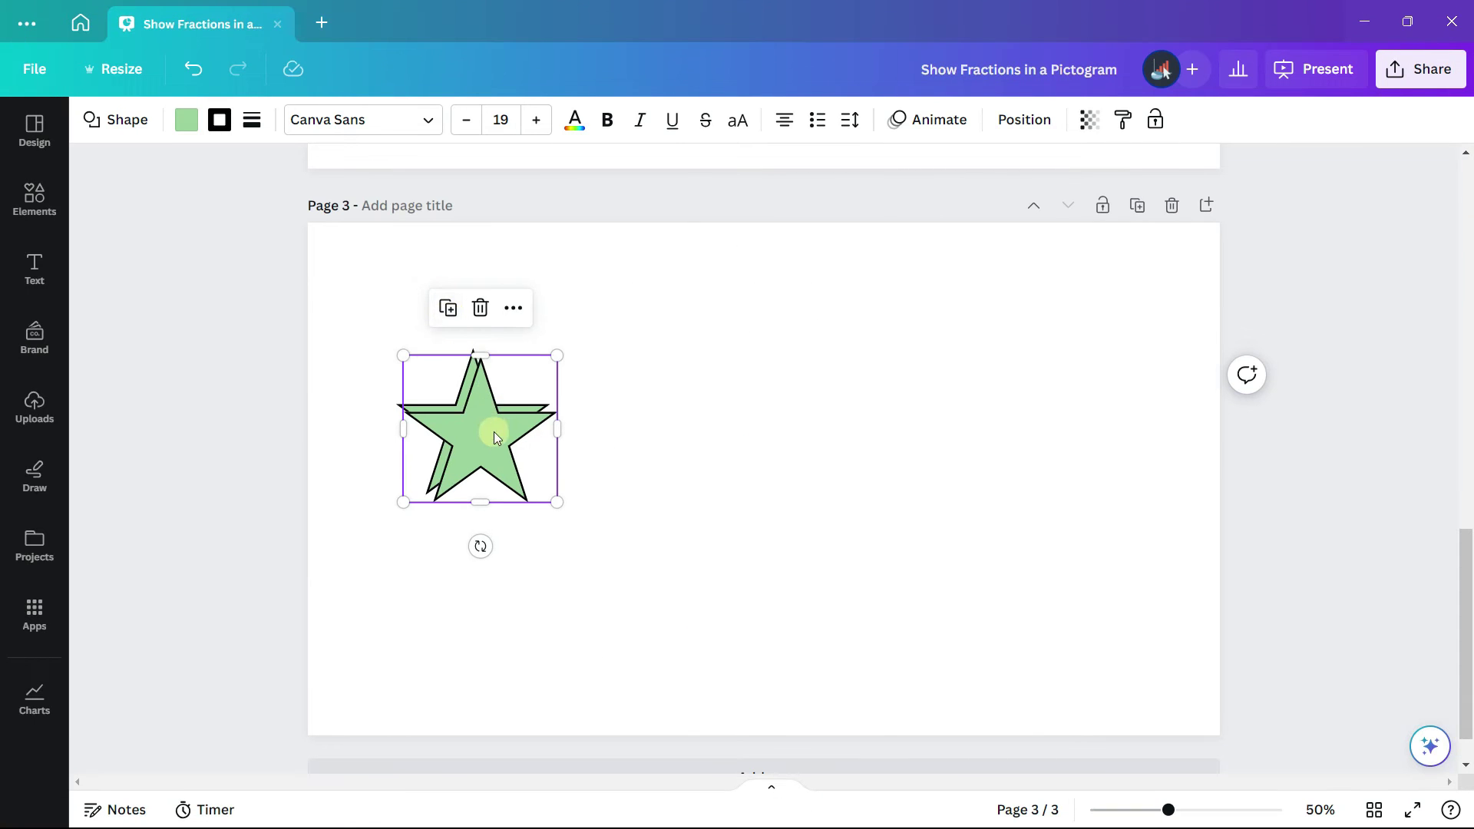
pyautogui.moveTo(494, 432); pyautogui.dragTo(651, 427)
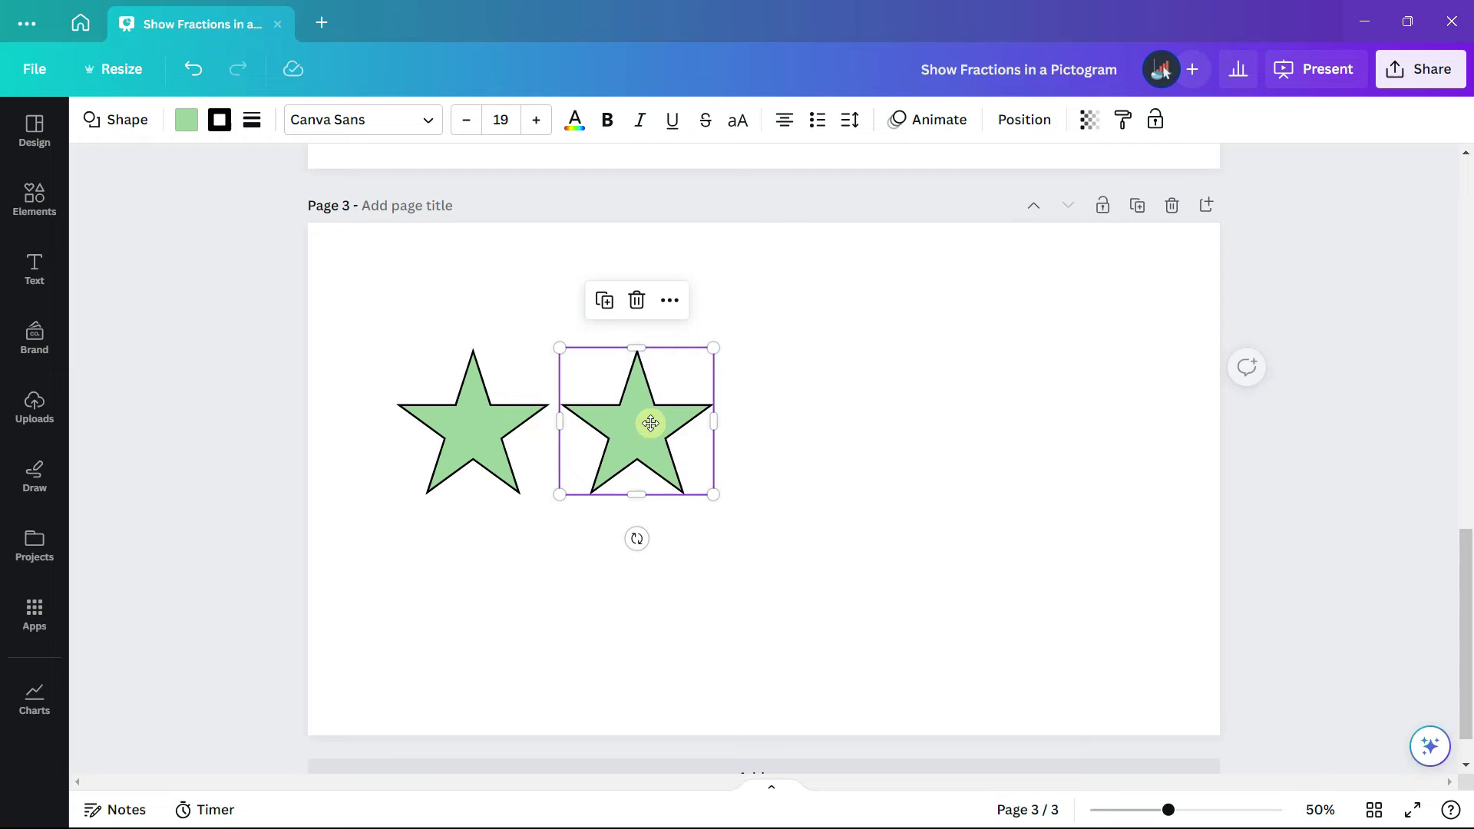
pyautogui.click(606, 299)
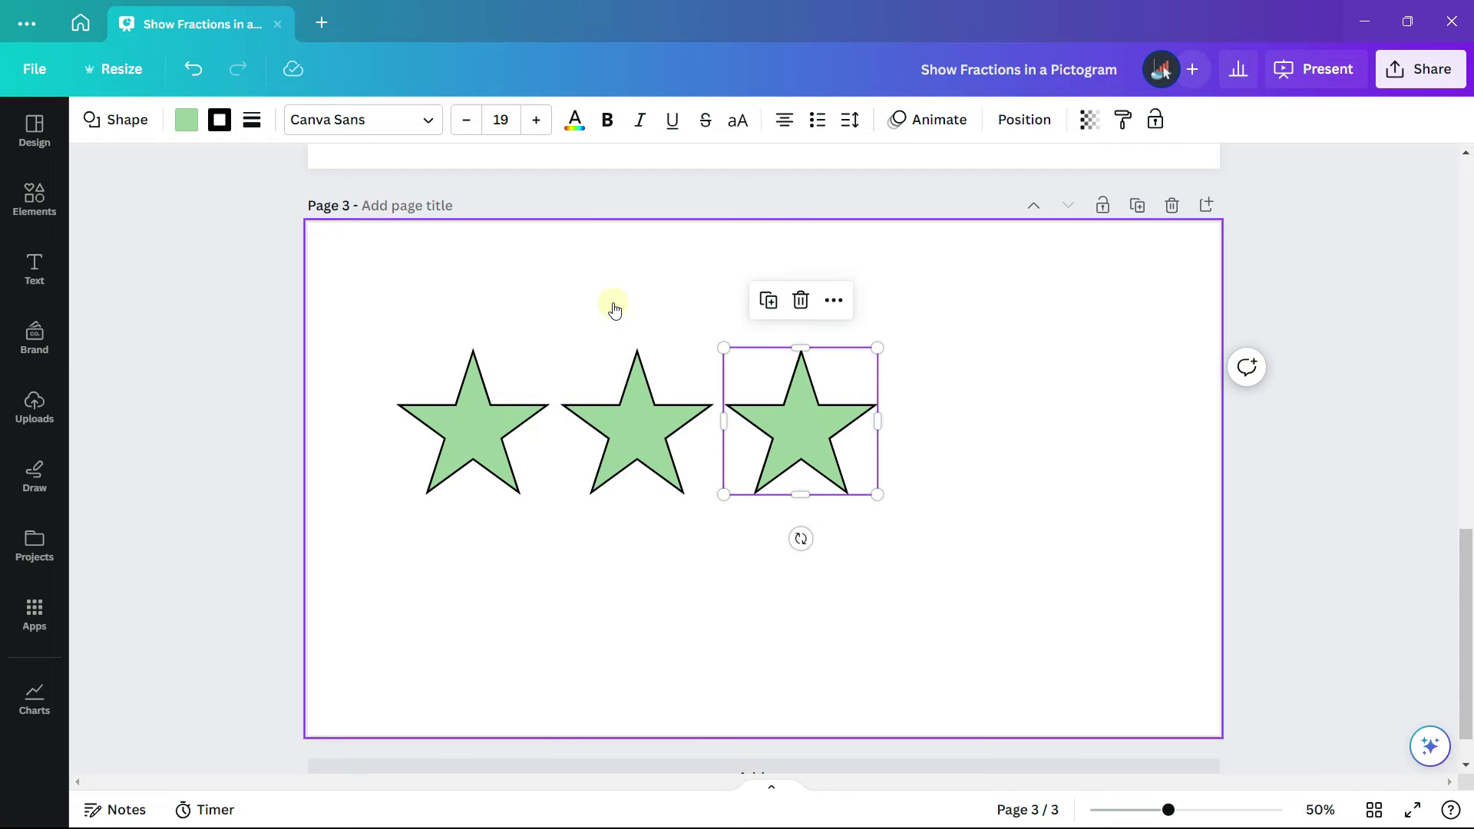
pyautogui.click(769, 300)
pyautogui.click(933, 300)
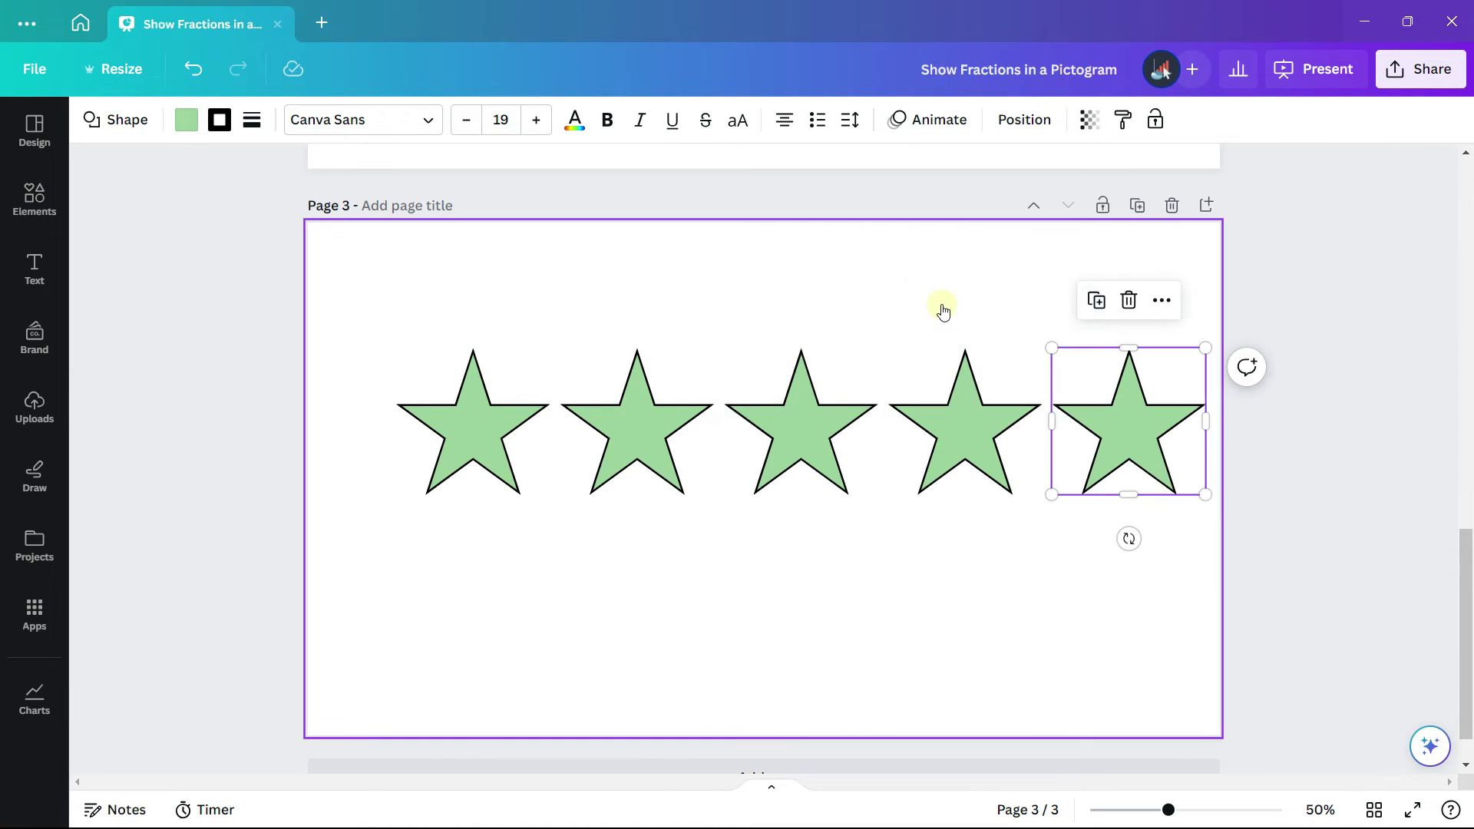
pyautogui.click(530, 319)
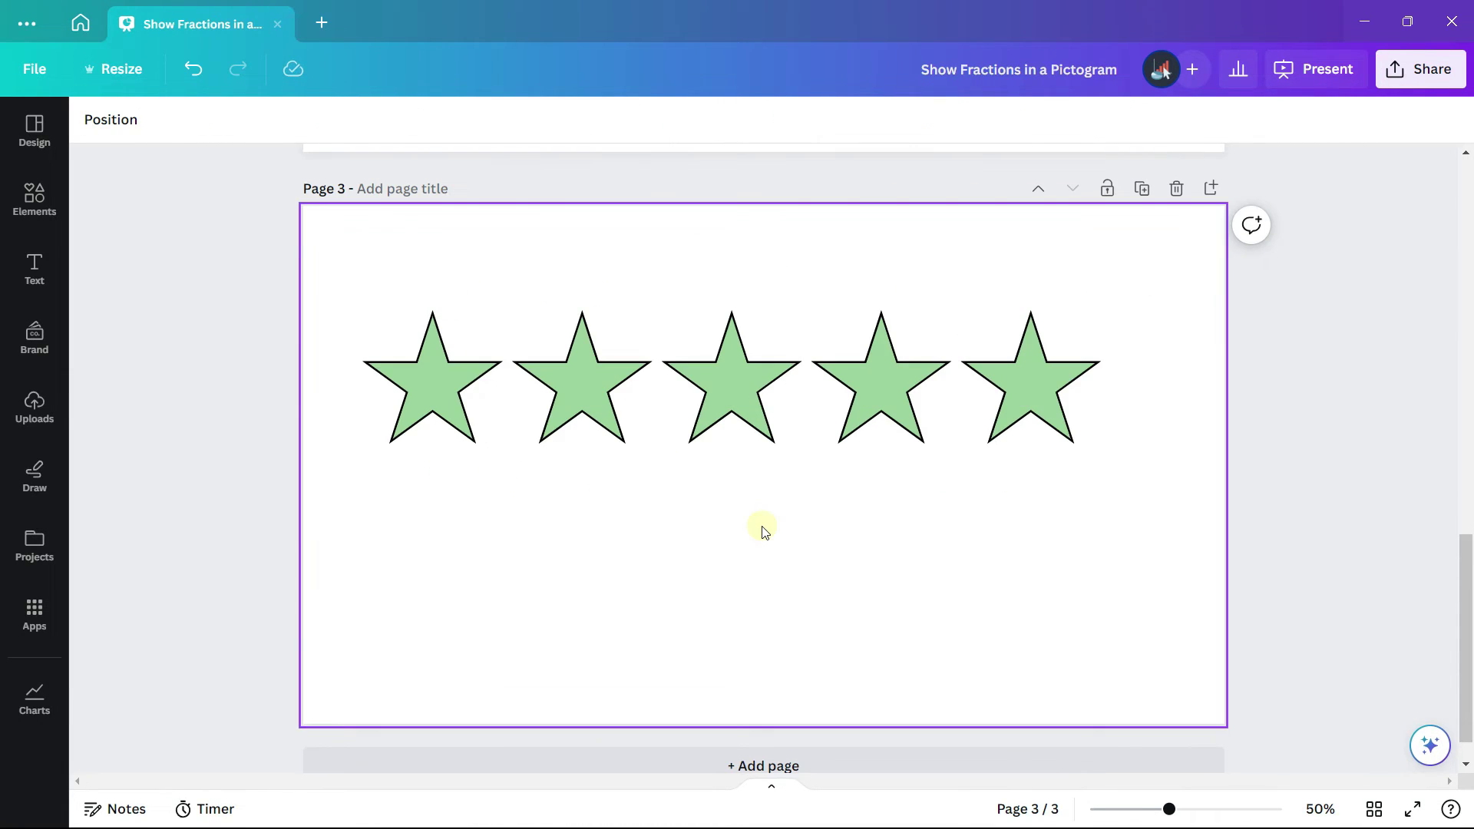
# Add a square shape and move it just below the fourth star.
pyautogui.click(31, 202)
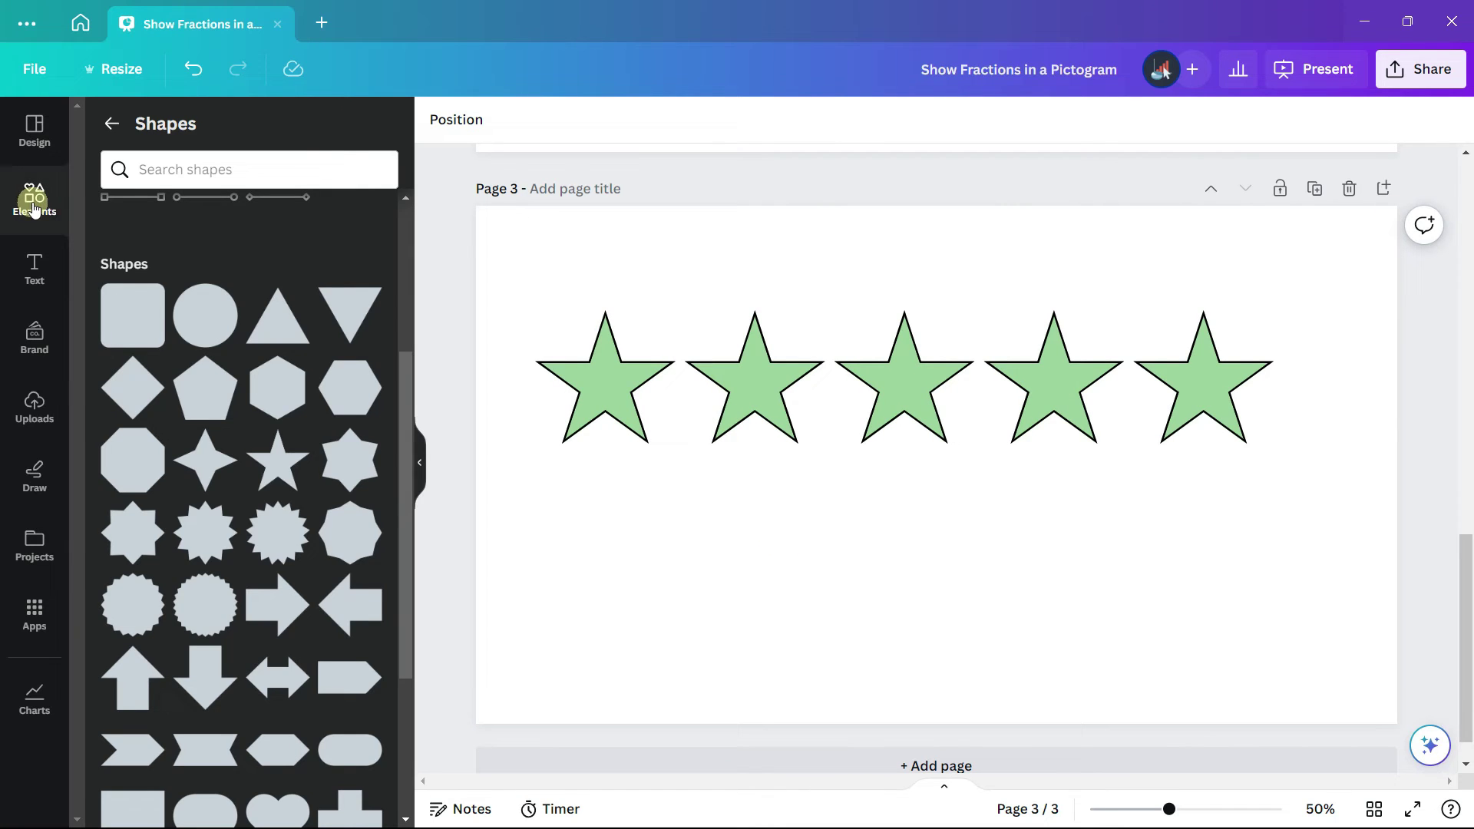
pyautogui.click(132, 317)
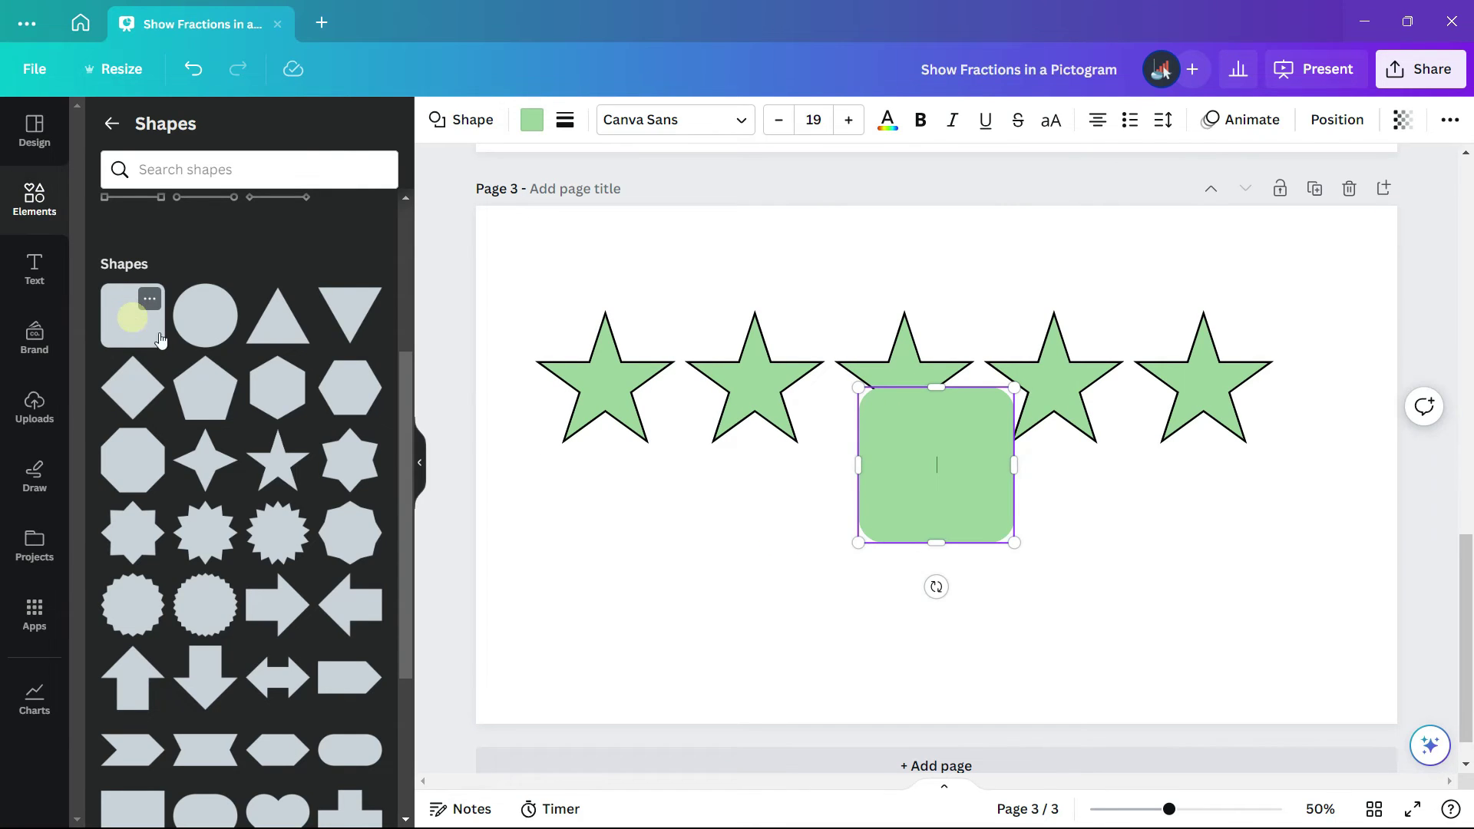
pyautogui.click(420, 465)
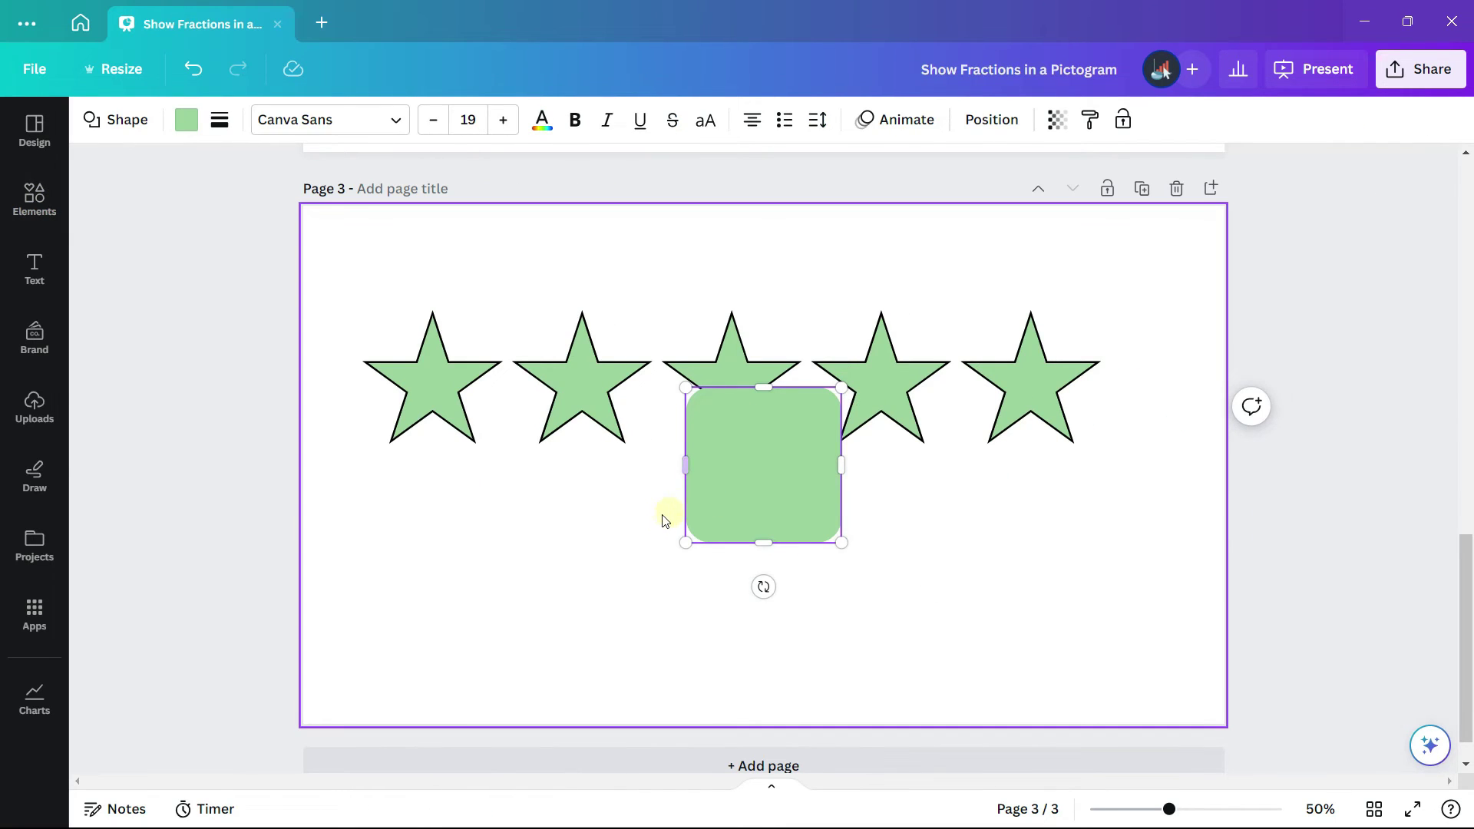
pyautogui.moveTo(710, 504); pyautogui.dragTo(830, 528)
# Set the square's corner rounding to 0 and fill it white.
pyautogui.click(219, 121)
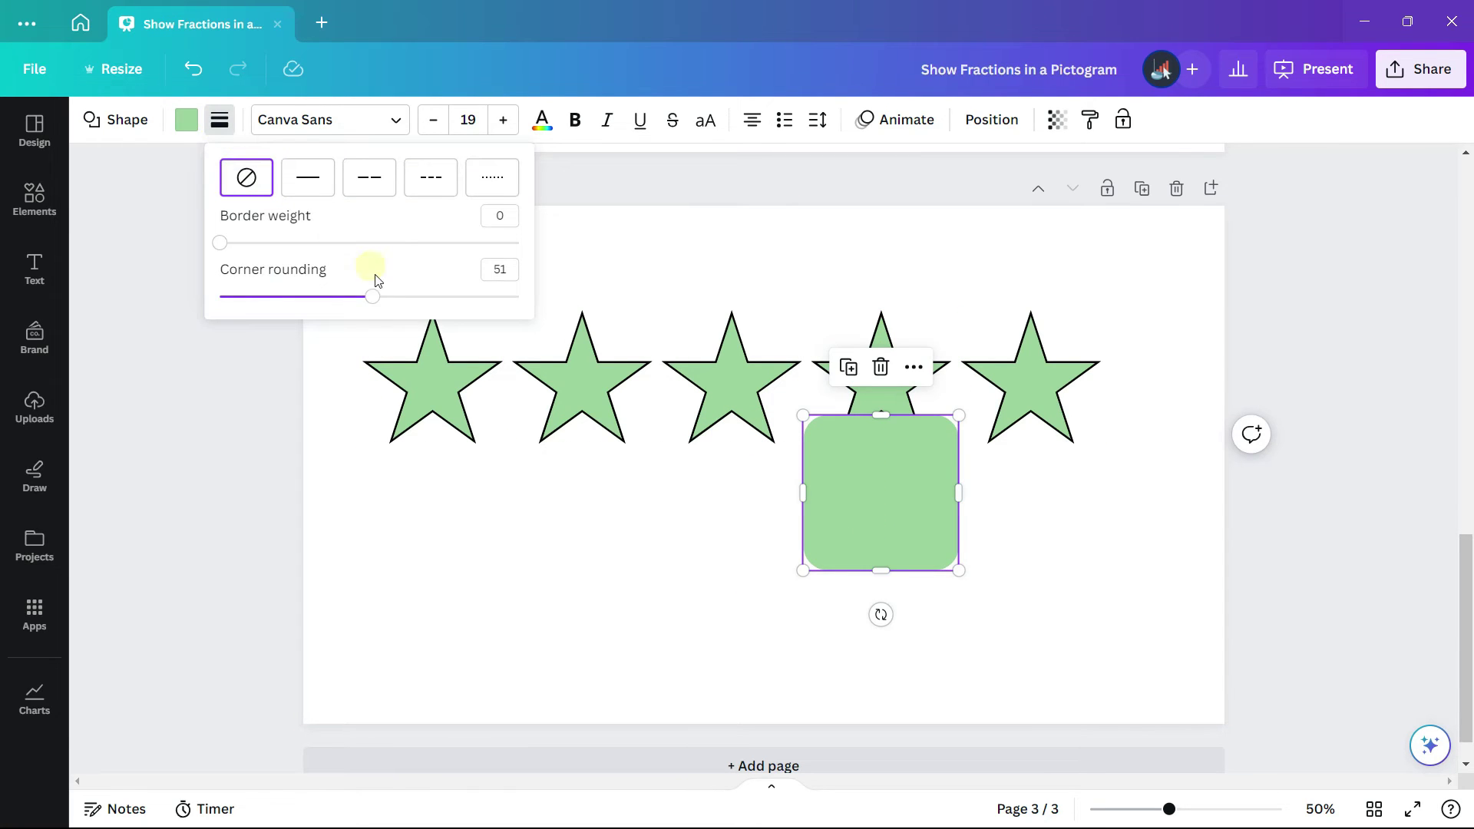
pyautogui.moveTo(376, 304); pyautogui.dragTo(198, 288)
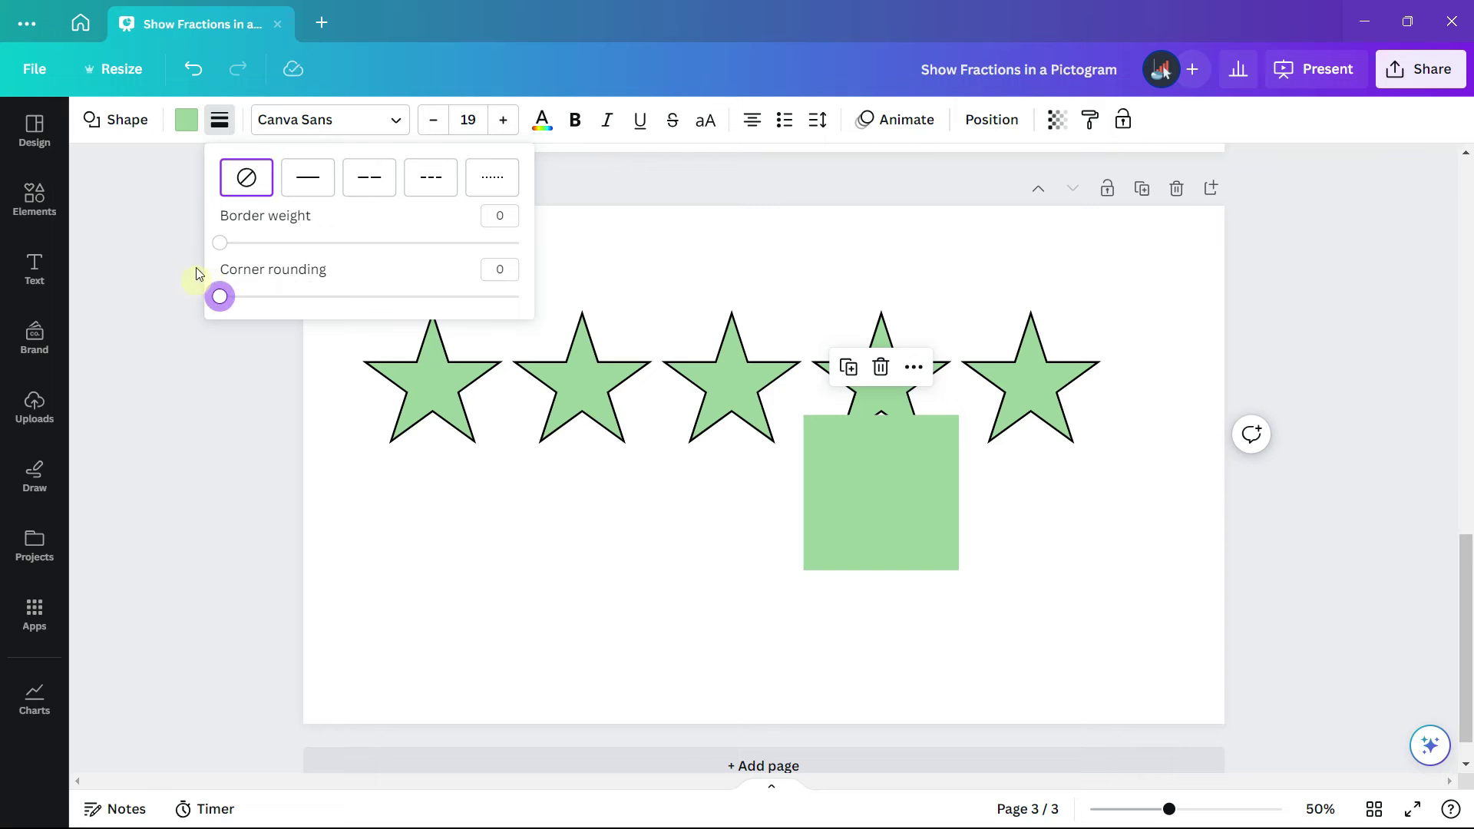
pyautogui.click(186, 119)
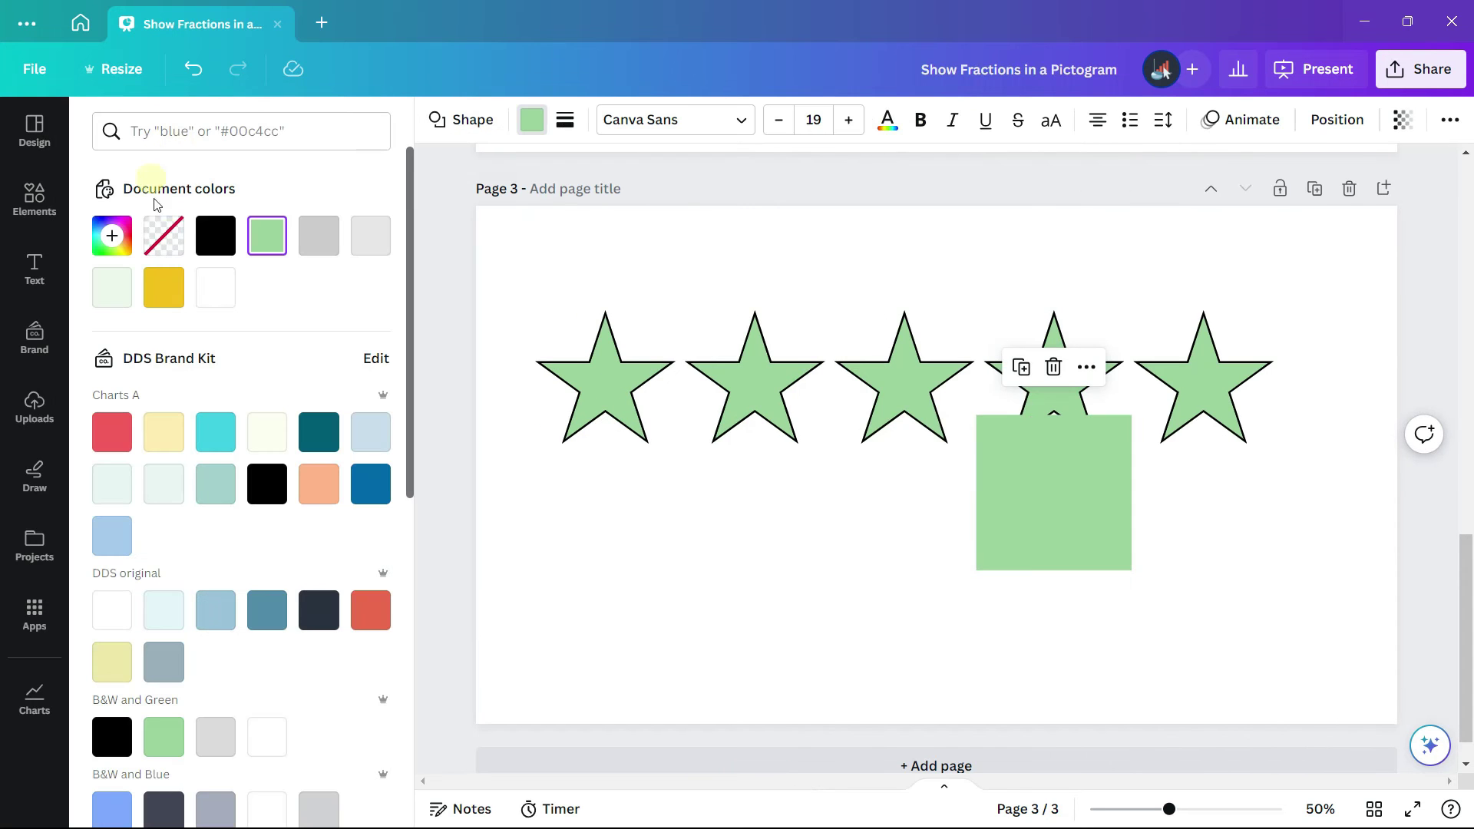
pyautogui.click(215, 289)
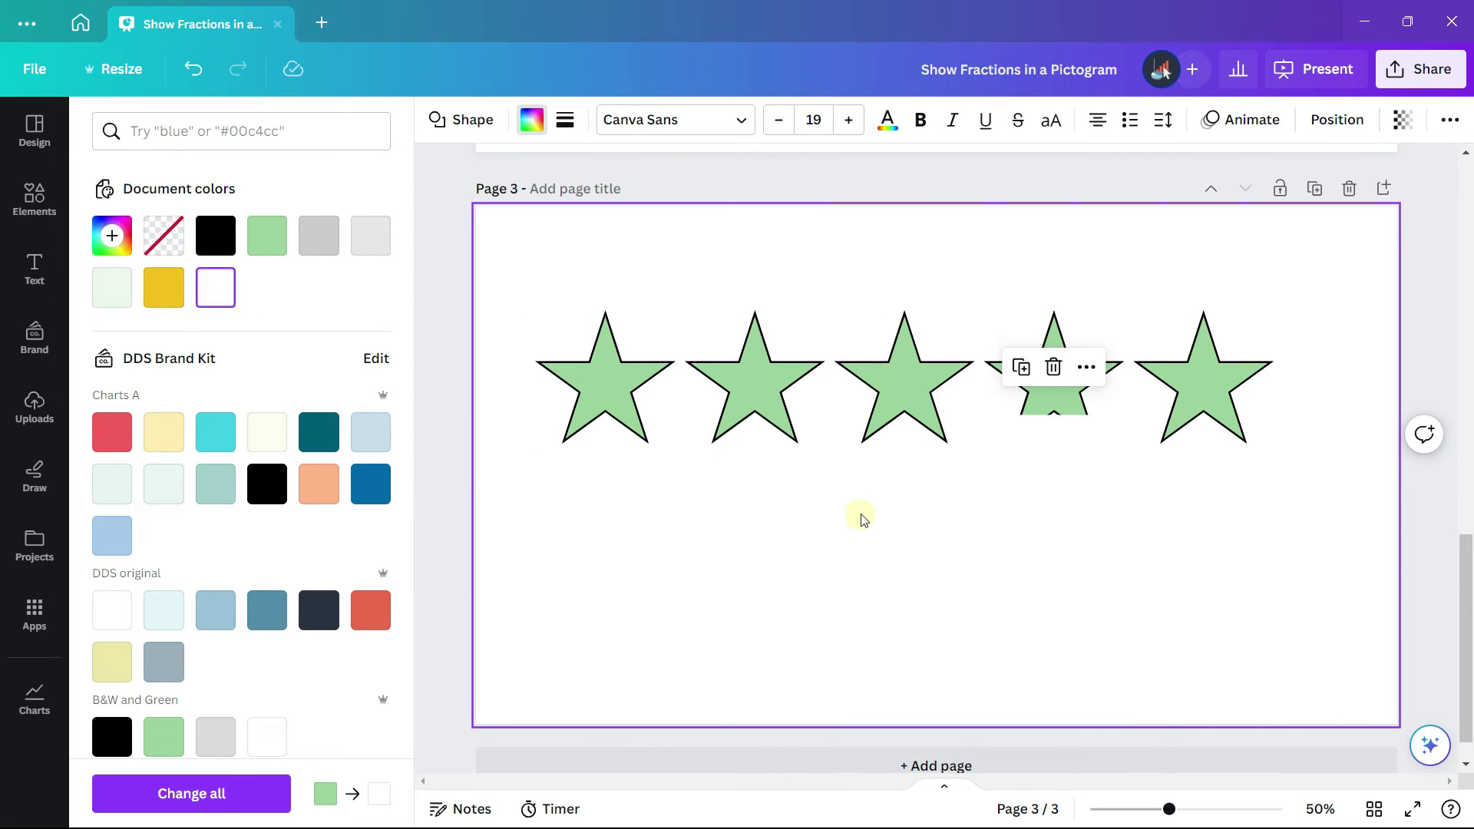
pyautogui.click(906, 518)
# Place the white square over star 4's right half, narrow it to uncover star 5, set transparency to 70.
pyautogui.click(1016, 488)
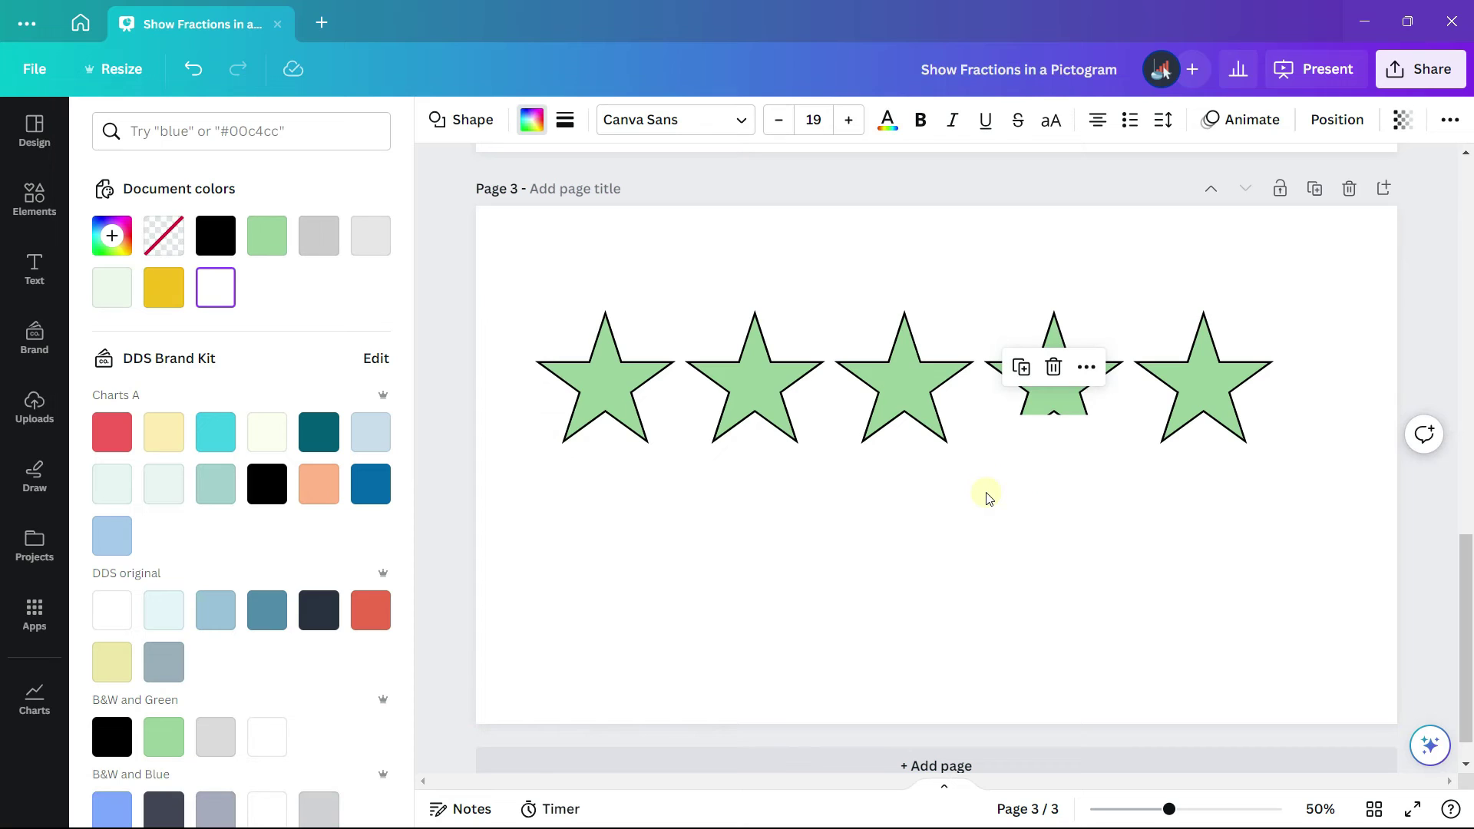
pyautogui.moveTo(1031, 480); pyautogui.dragTo(1103, 367)
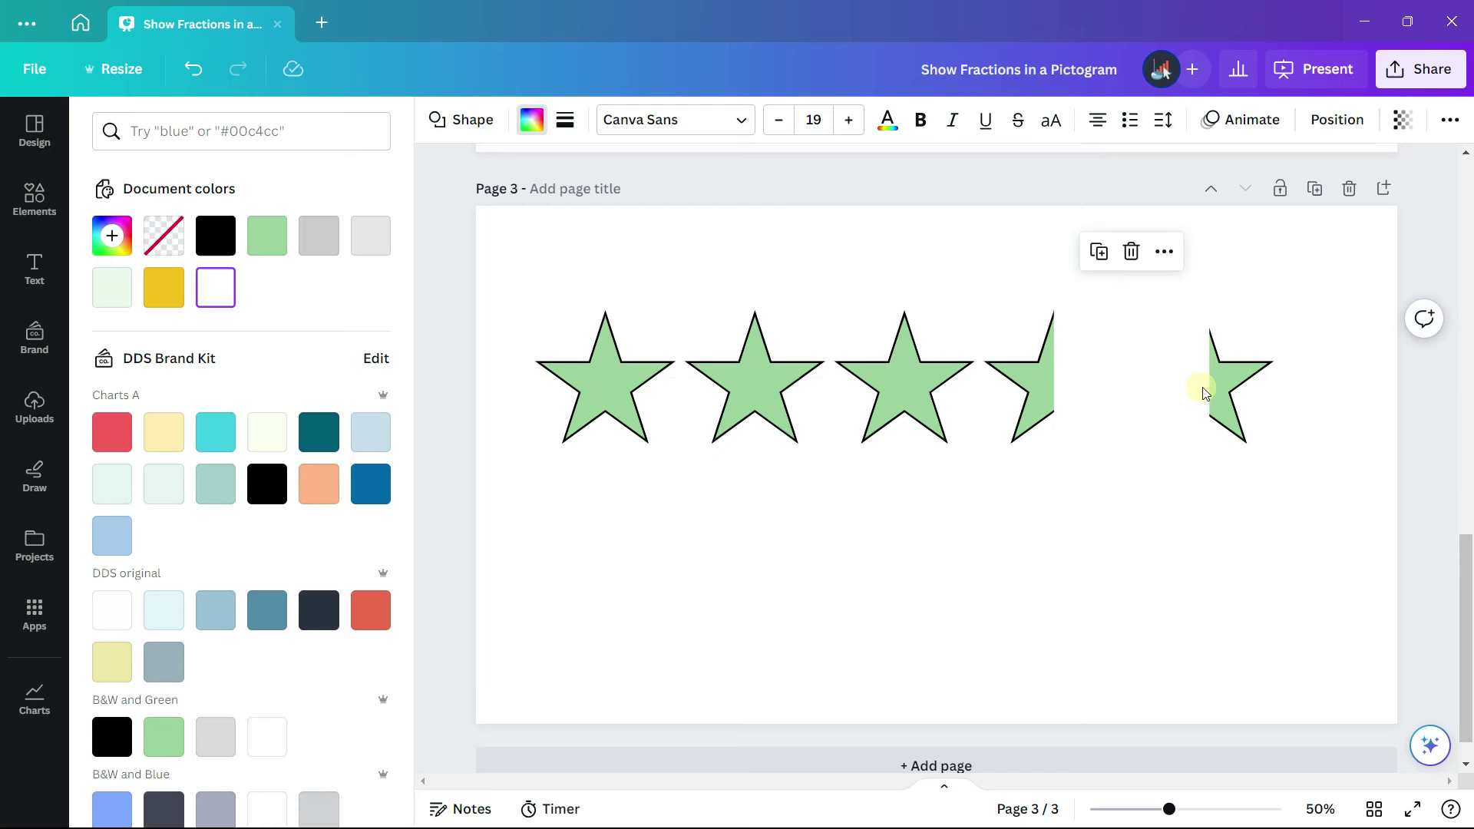
pyautogui.moveTo(1206, 383); pyautogui.dragTo(1121, 379)
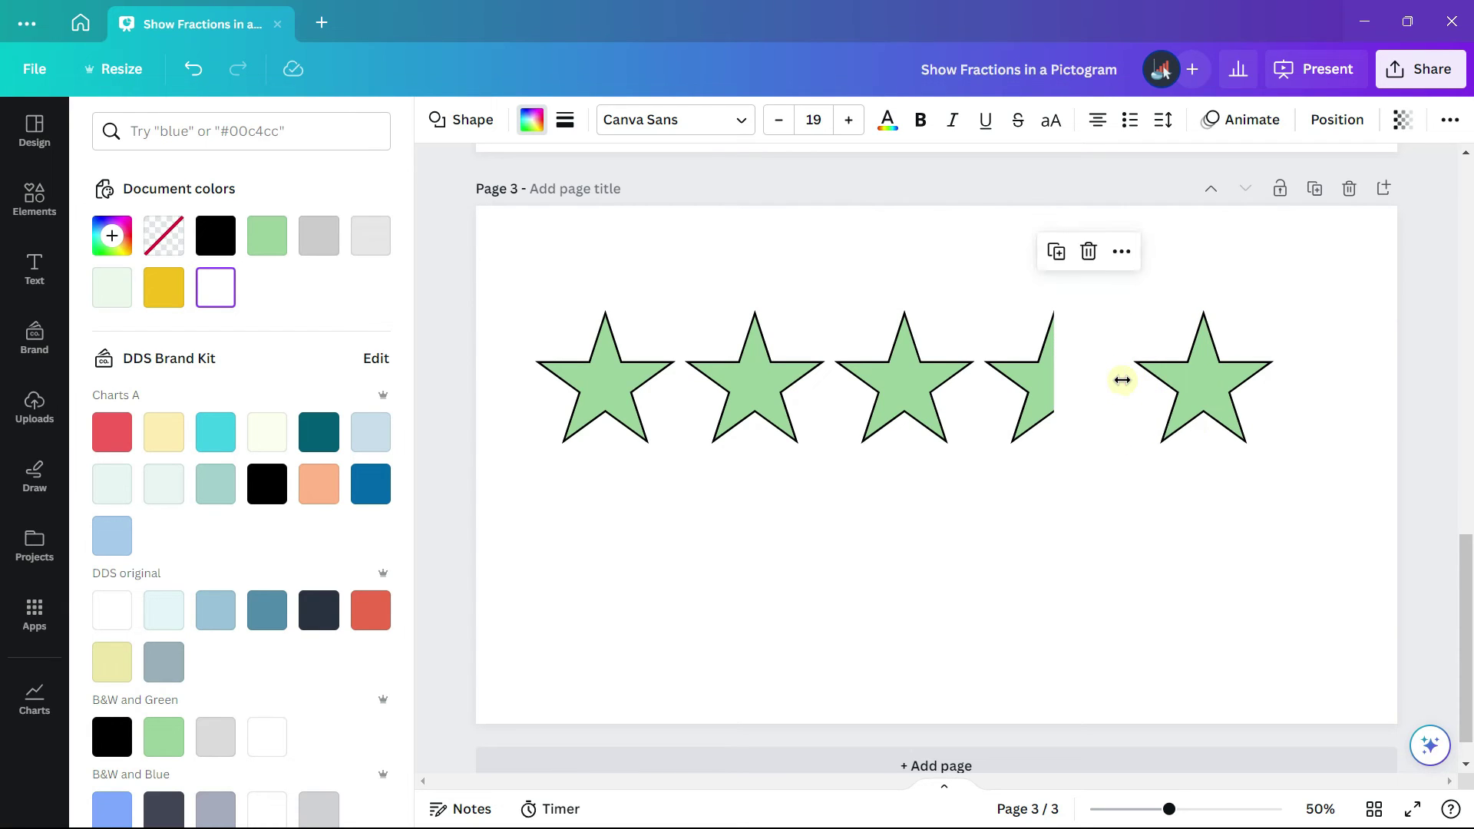
pyautogui.click(1401, 122)
pyautogui.moveTo(1398, 201); pyautogui.dragTo(1359, 202)
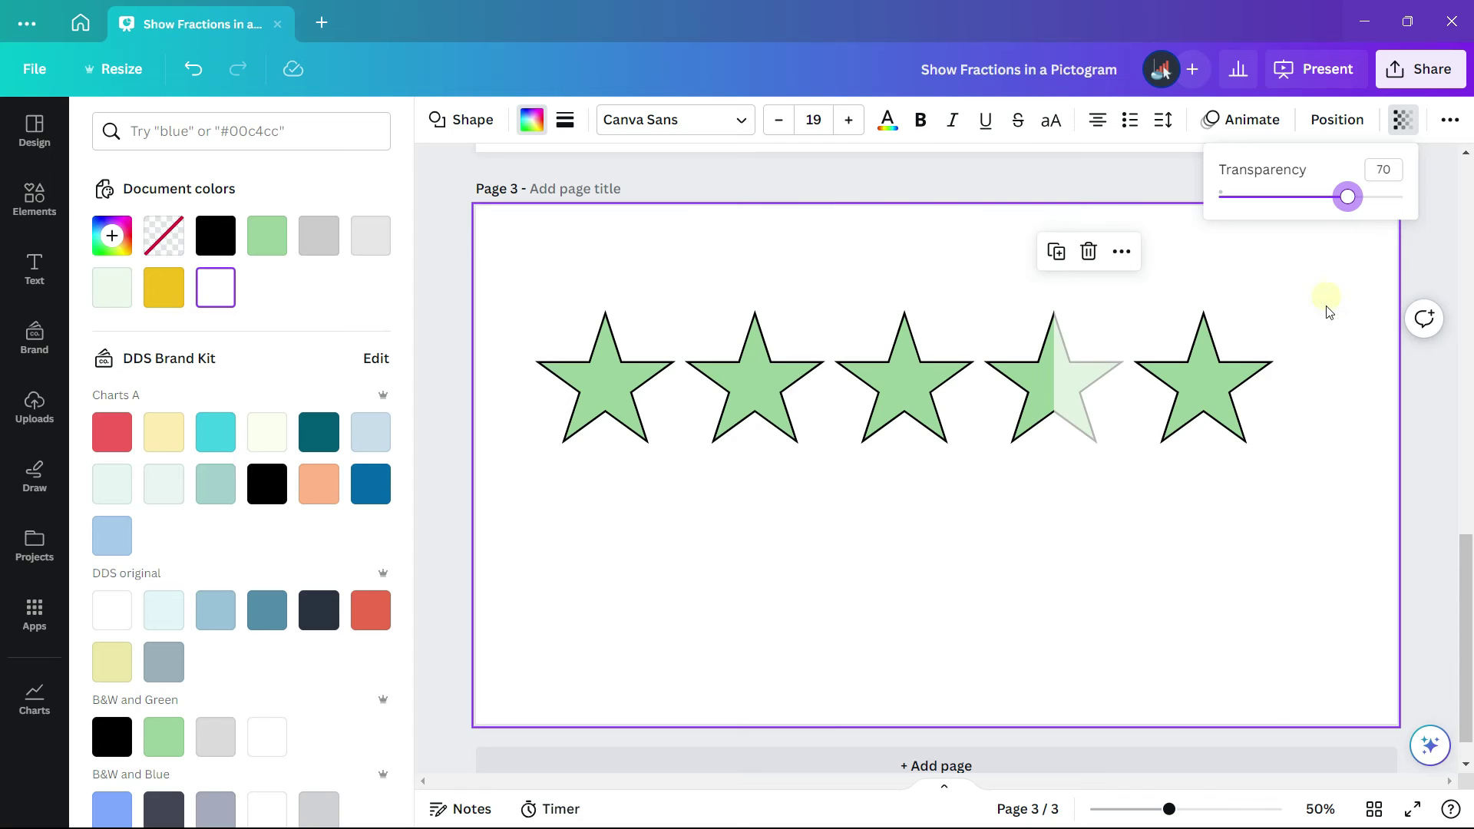
pyautogui.moveTo(1169, 808); pyautogui.dragTo(1199, 809)
pyautogui.click(1075, 432)
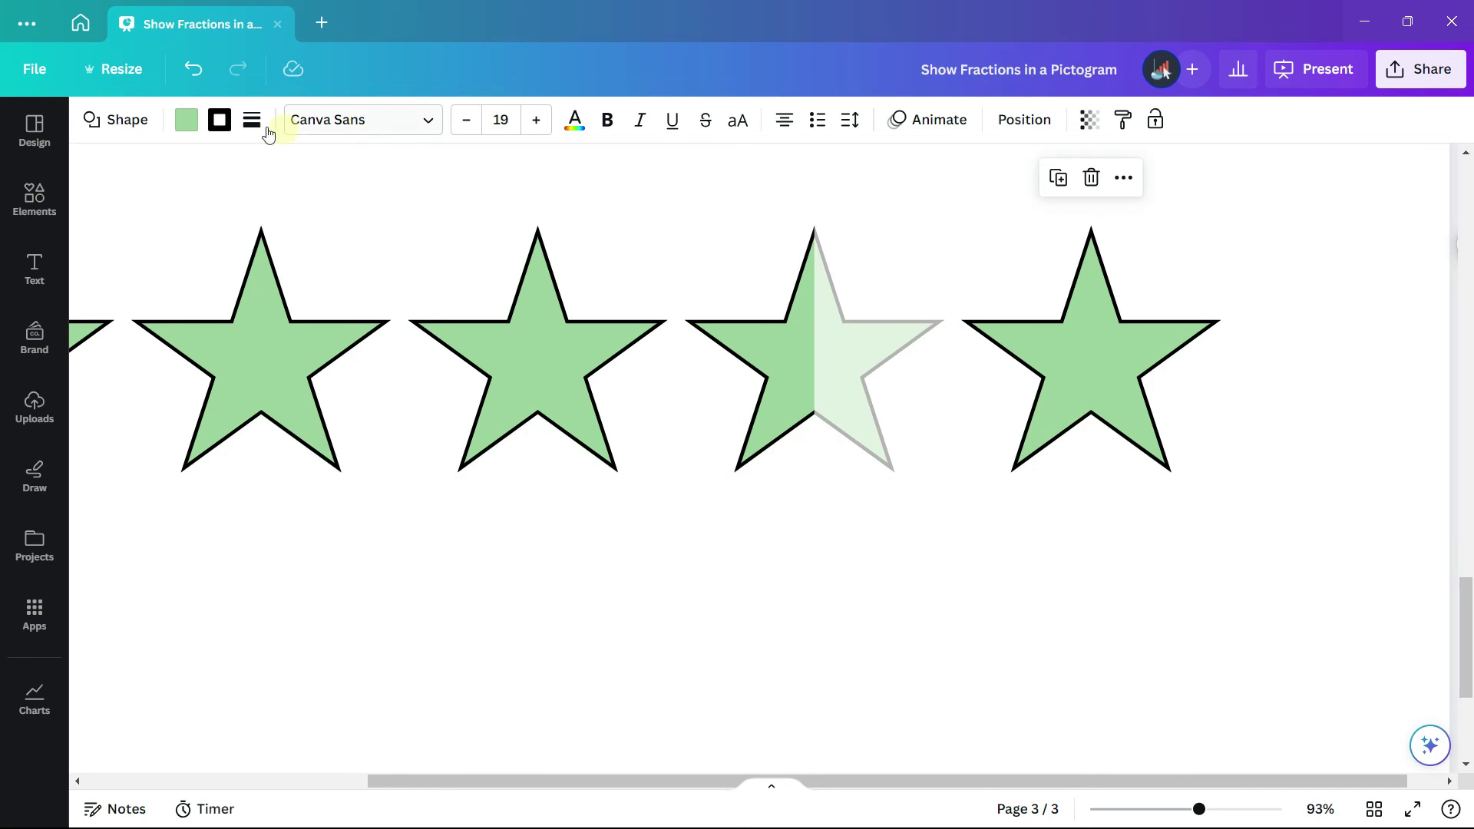
# Fill the fifth star with the faded half's pale green, sampled with the eyedropper.
pyautogui.click(186, 120)
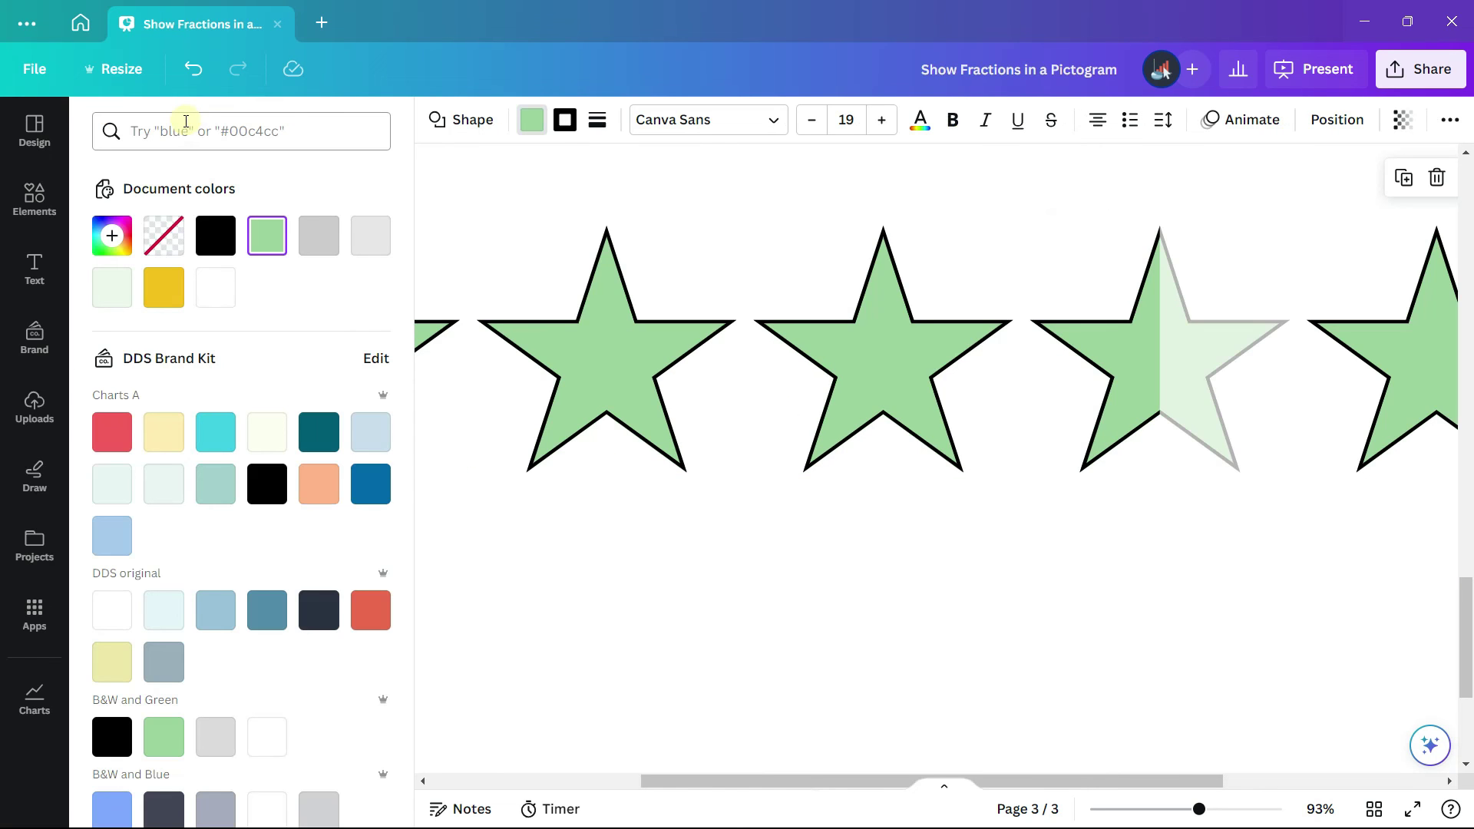
pyautogui.click(111, 236)
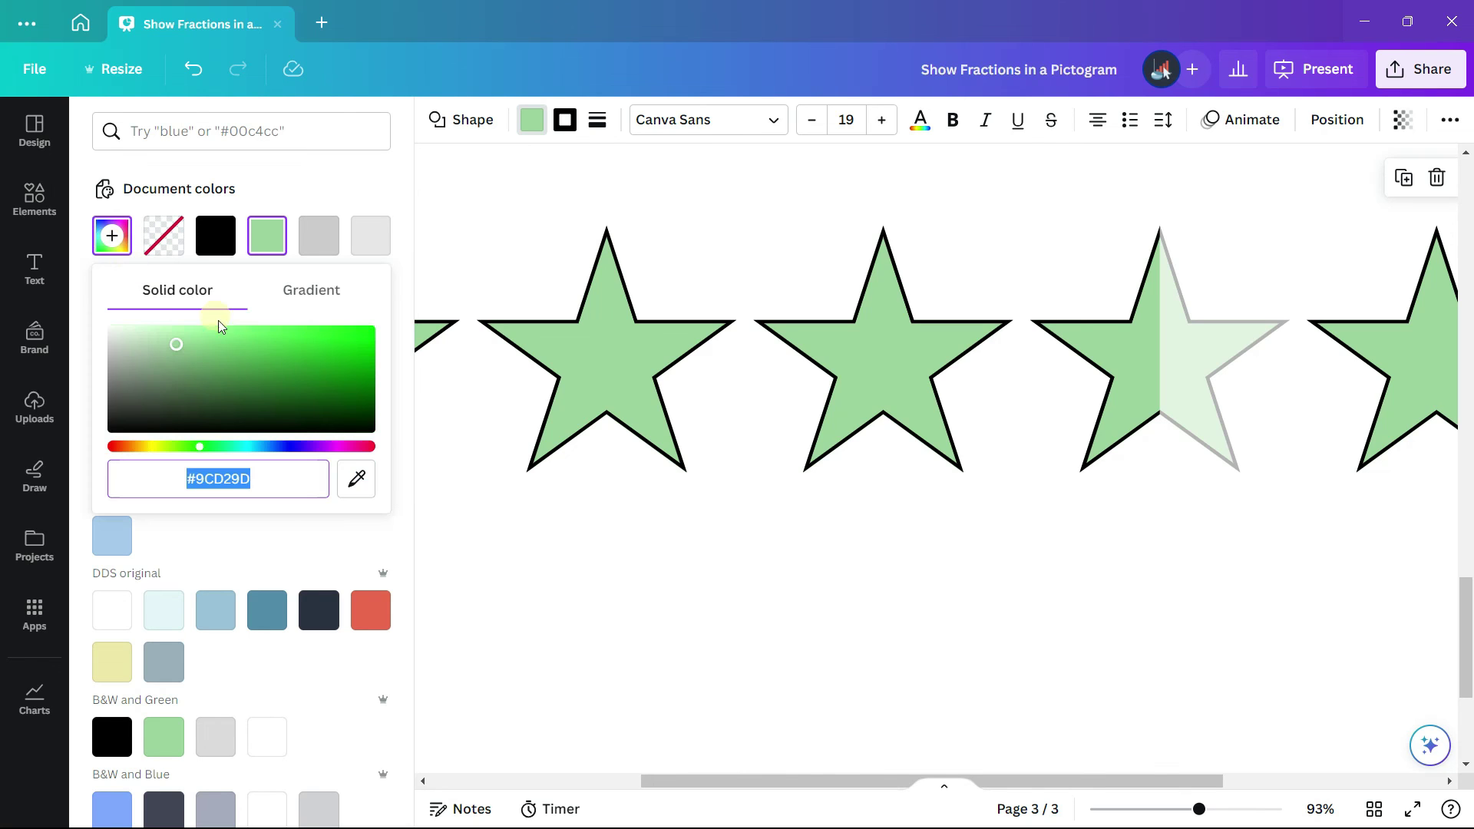
pyautogui.click(356, 478)
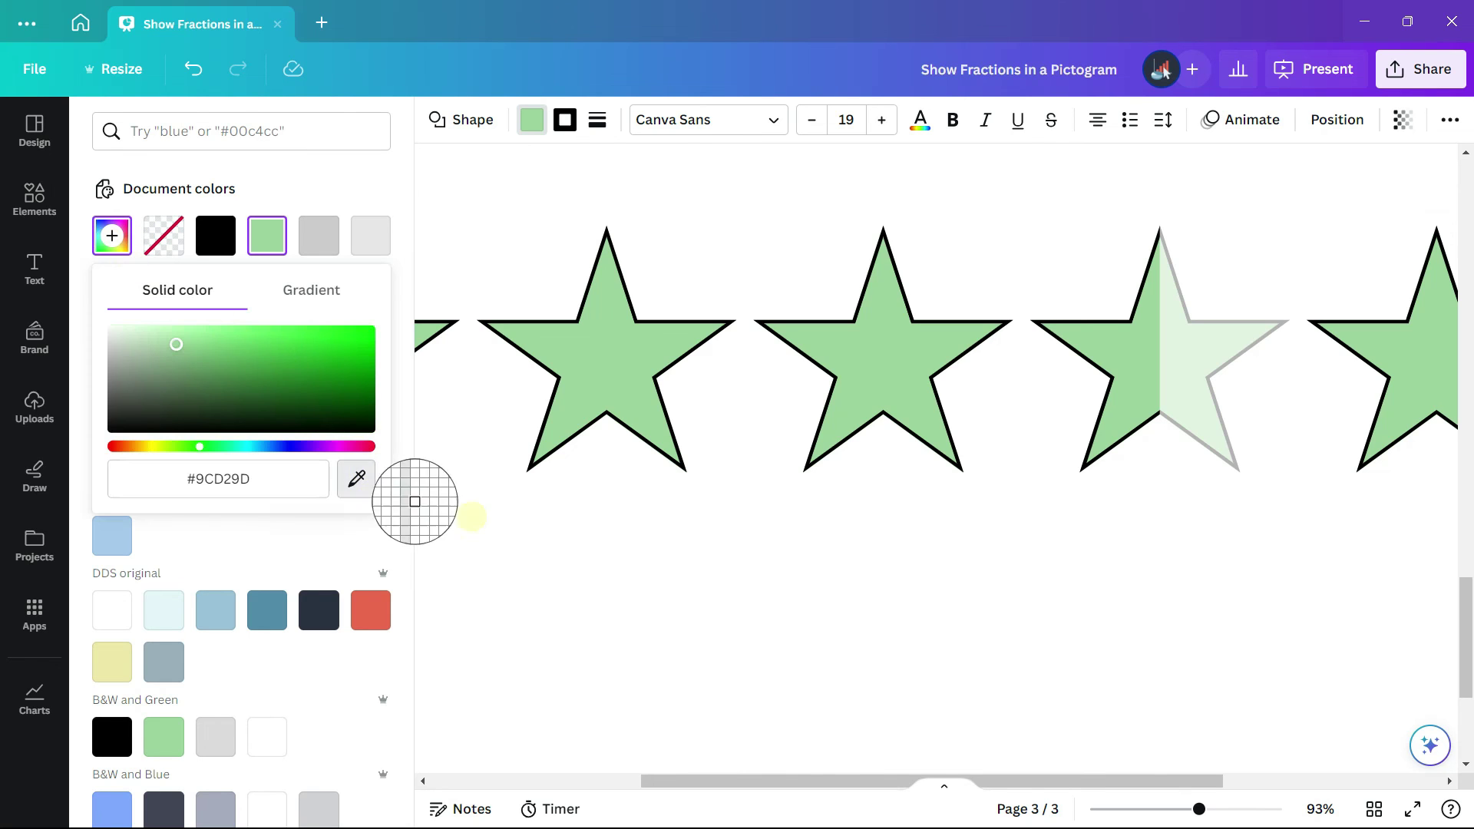
pyautogui.click(1204, 360)
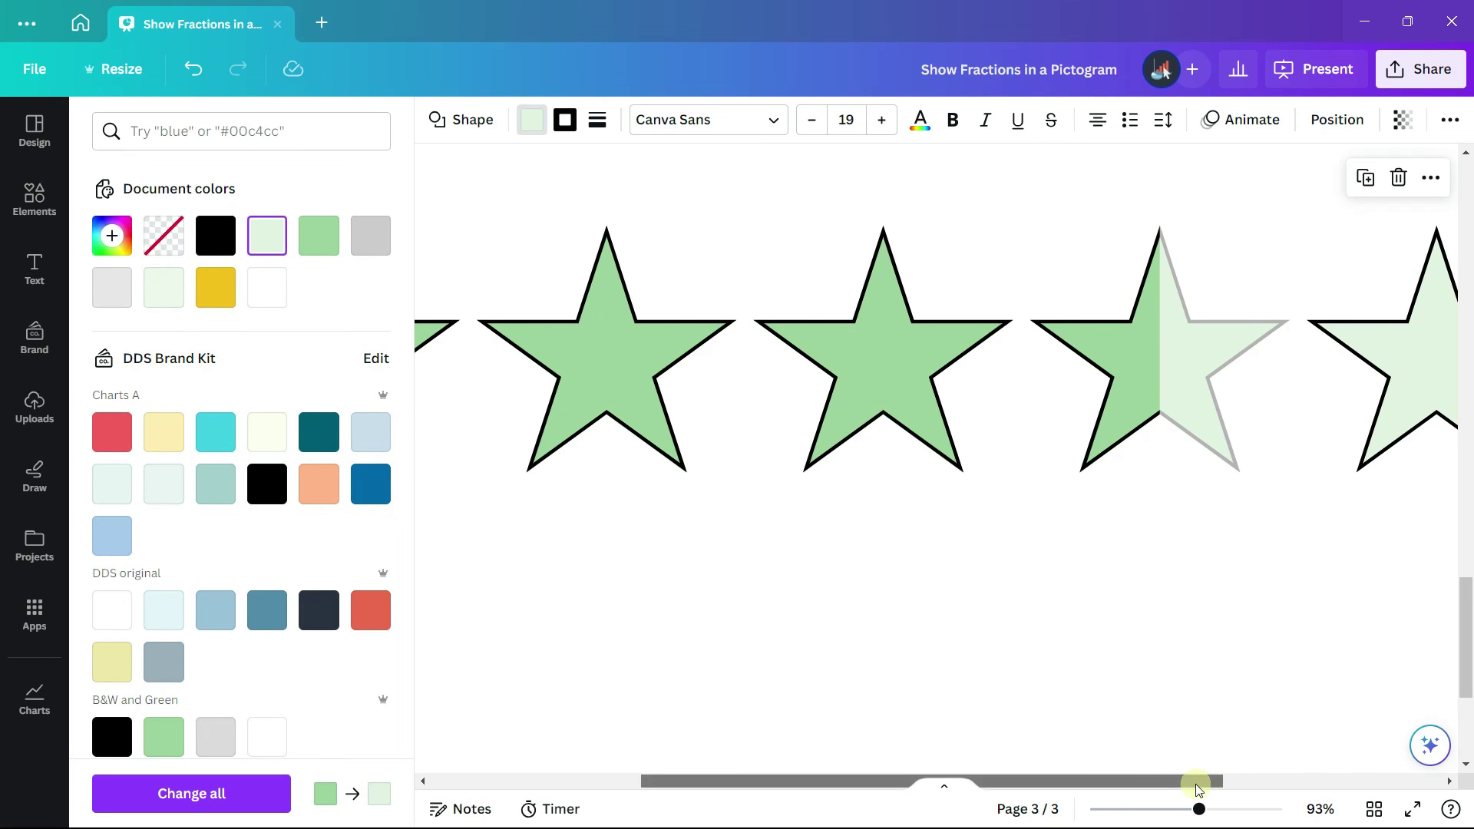
pyautogui.moveTo(1190, 780); pyautogui.dragTo(1273, 780)
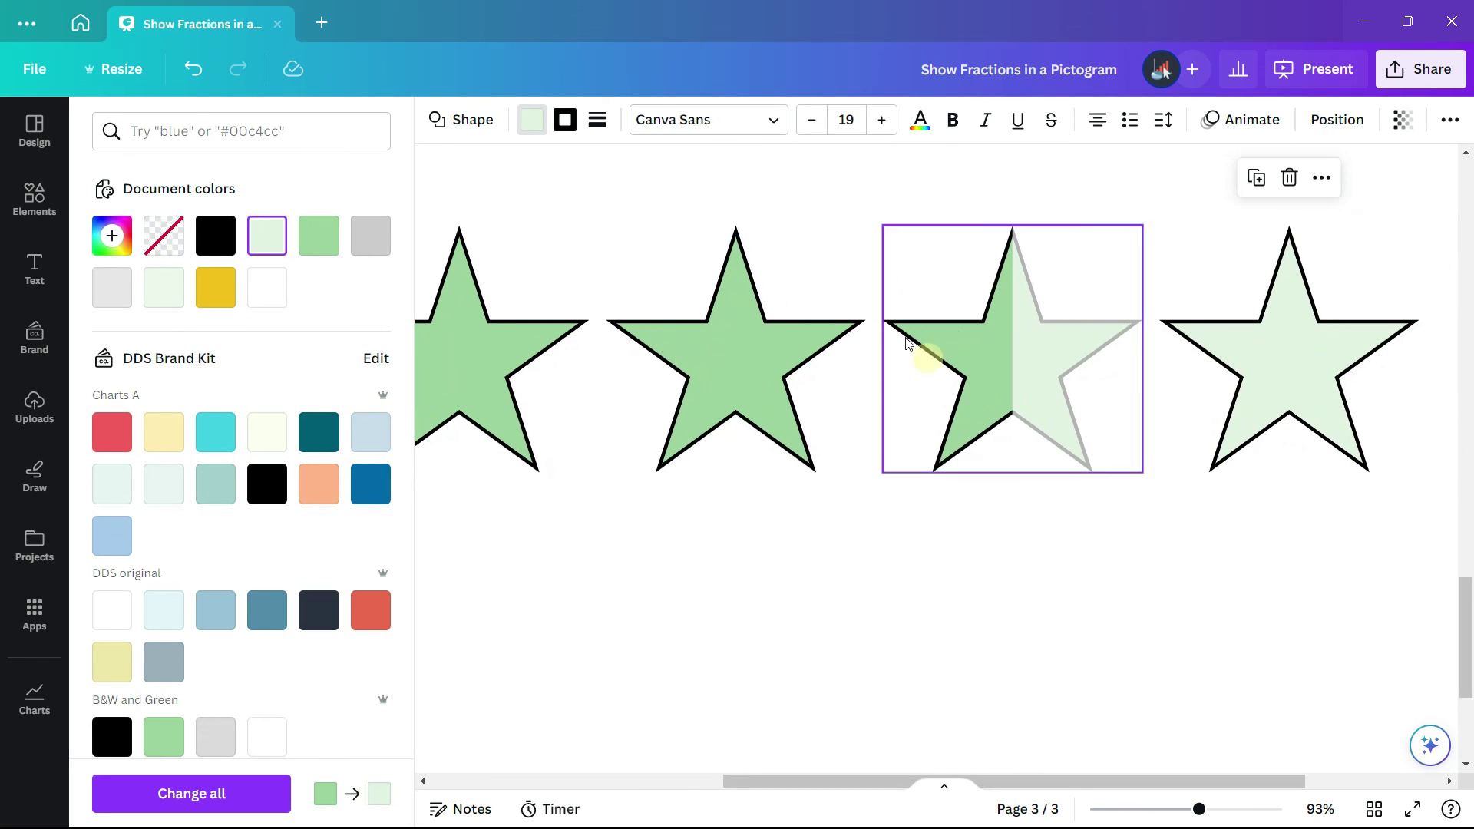
# Give the fifth star the faded half's grey #B3B3B3 outline and scroll back to page 1.
pyautogui.click(567, 123)
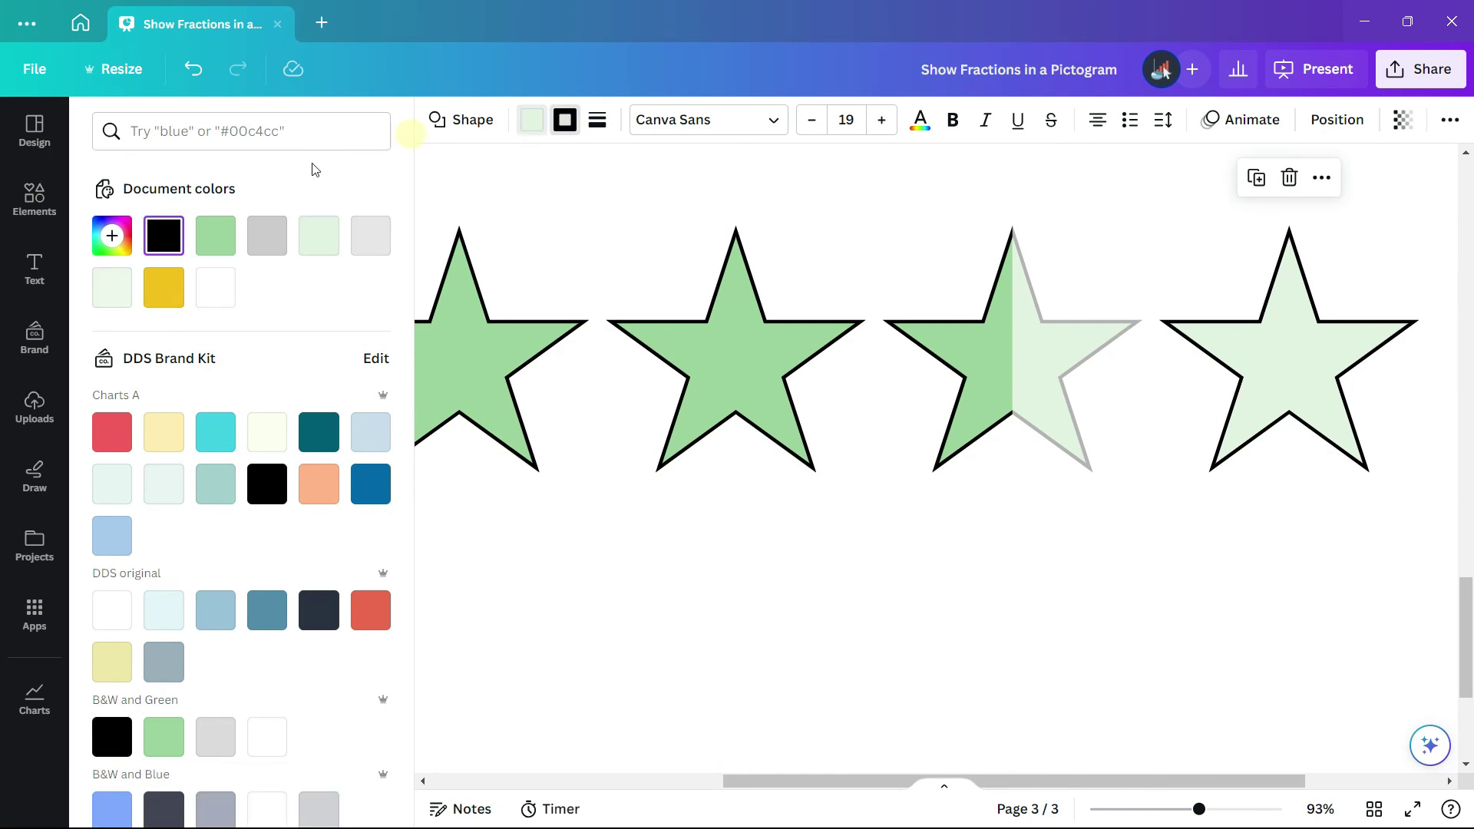
pyautogui.click(112, 236)
pyautogui.click(369, 467)
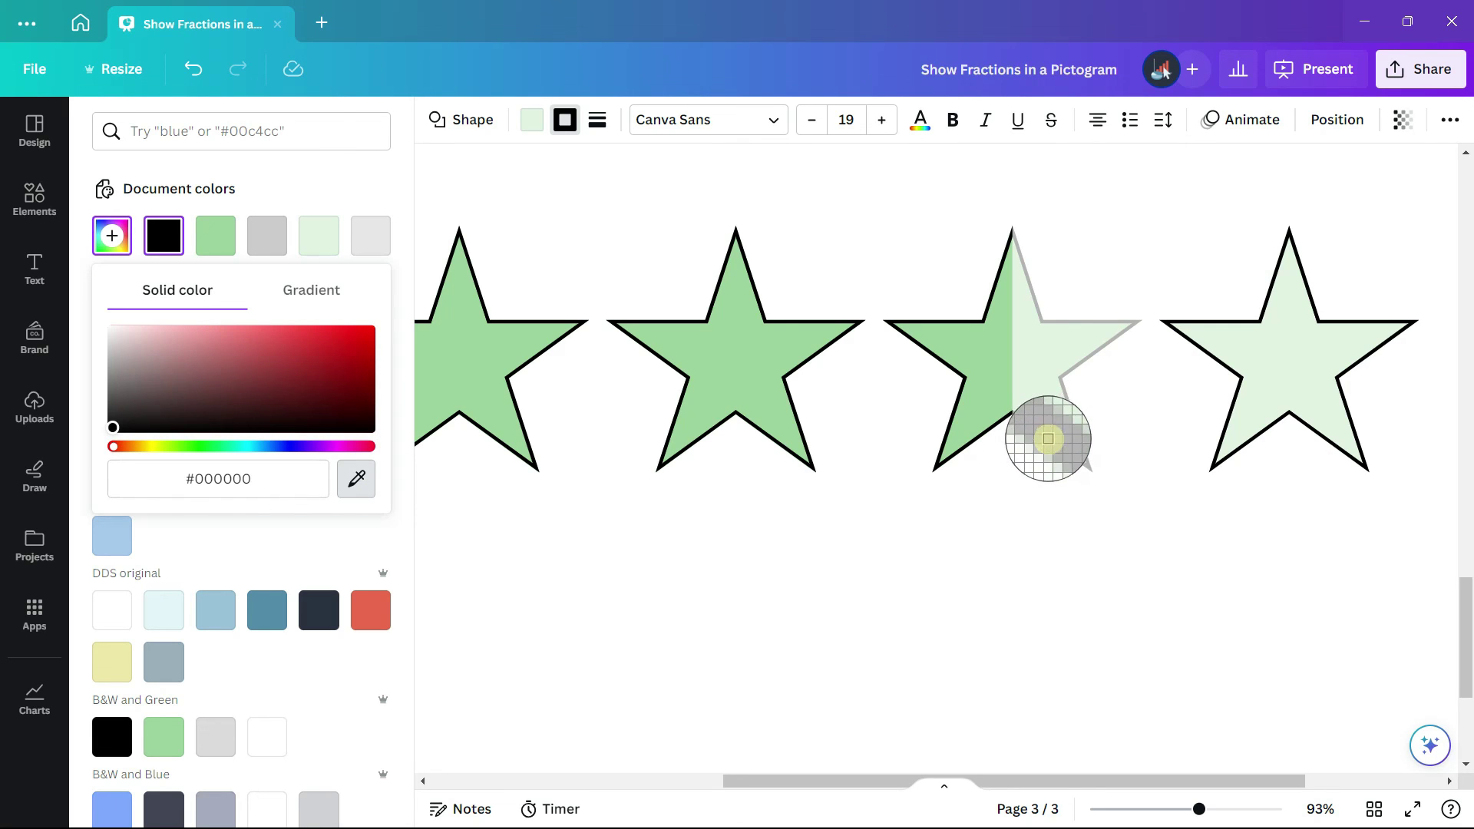
pyautogui.click(1049, 439)
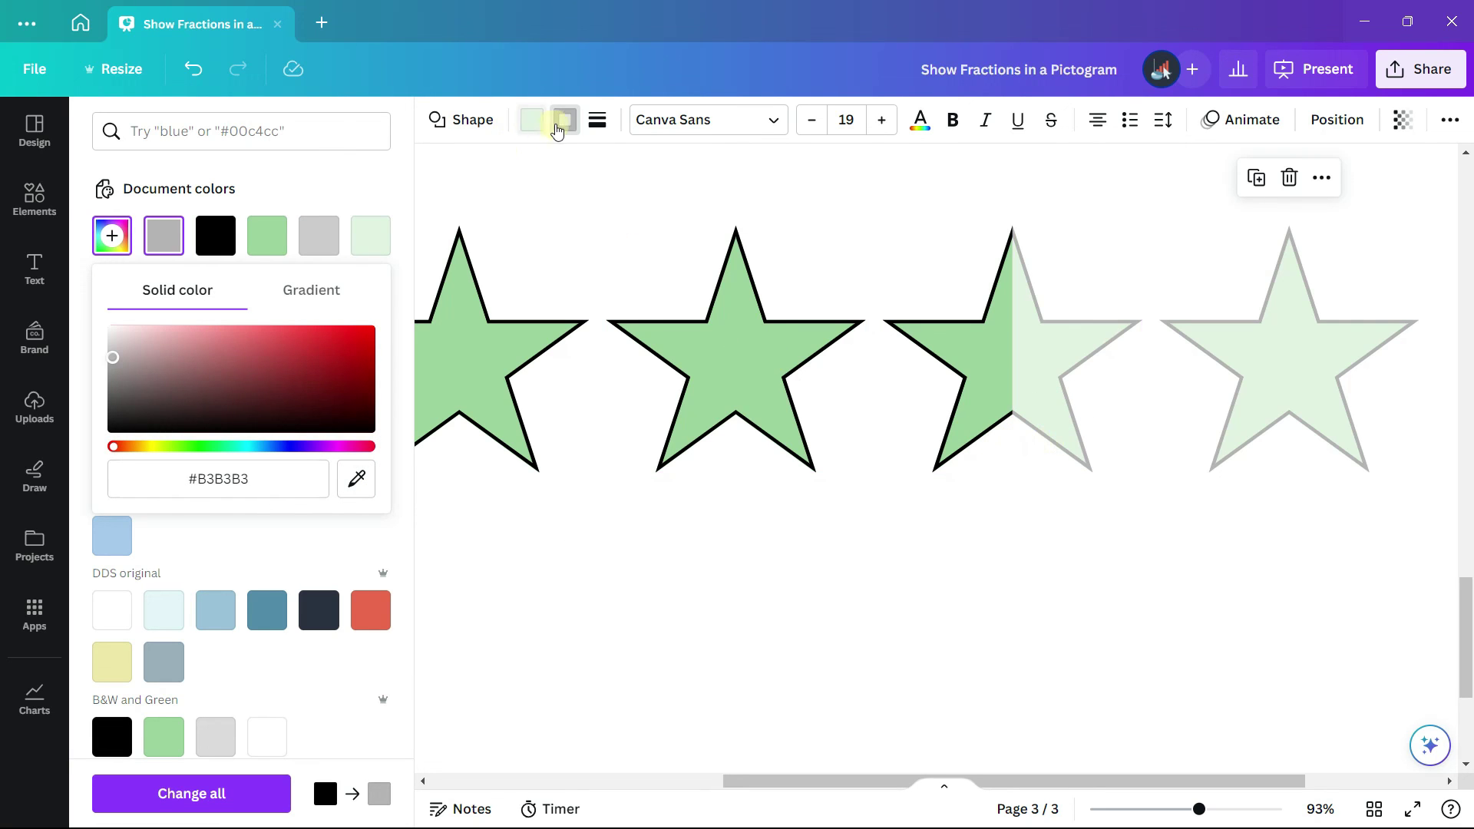
pyautogui.click(565, 120)
pyautogui.scroll(-5, 1147, 630)
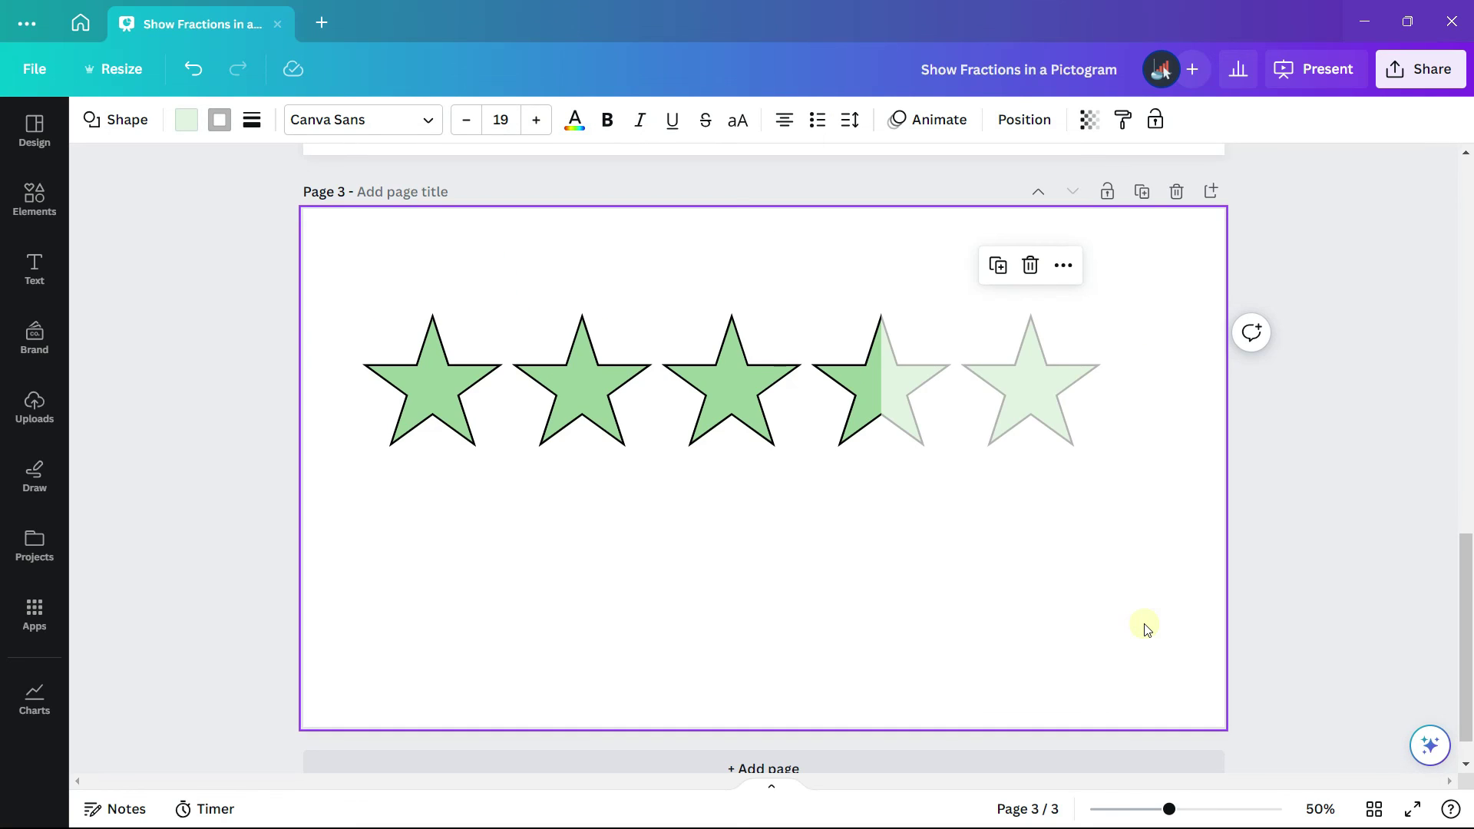
pyautogui.scroll(15, 1294, 551)
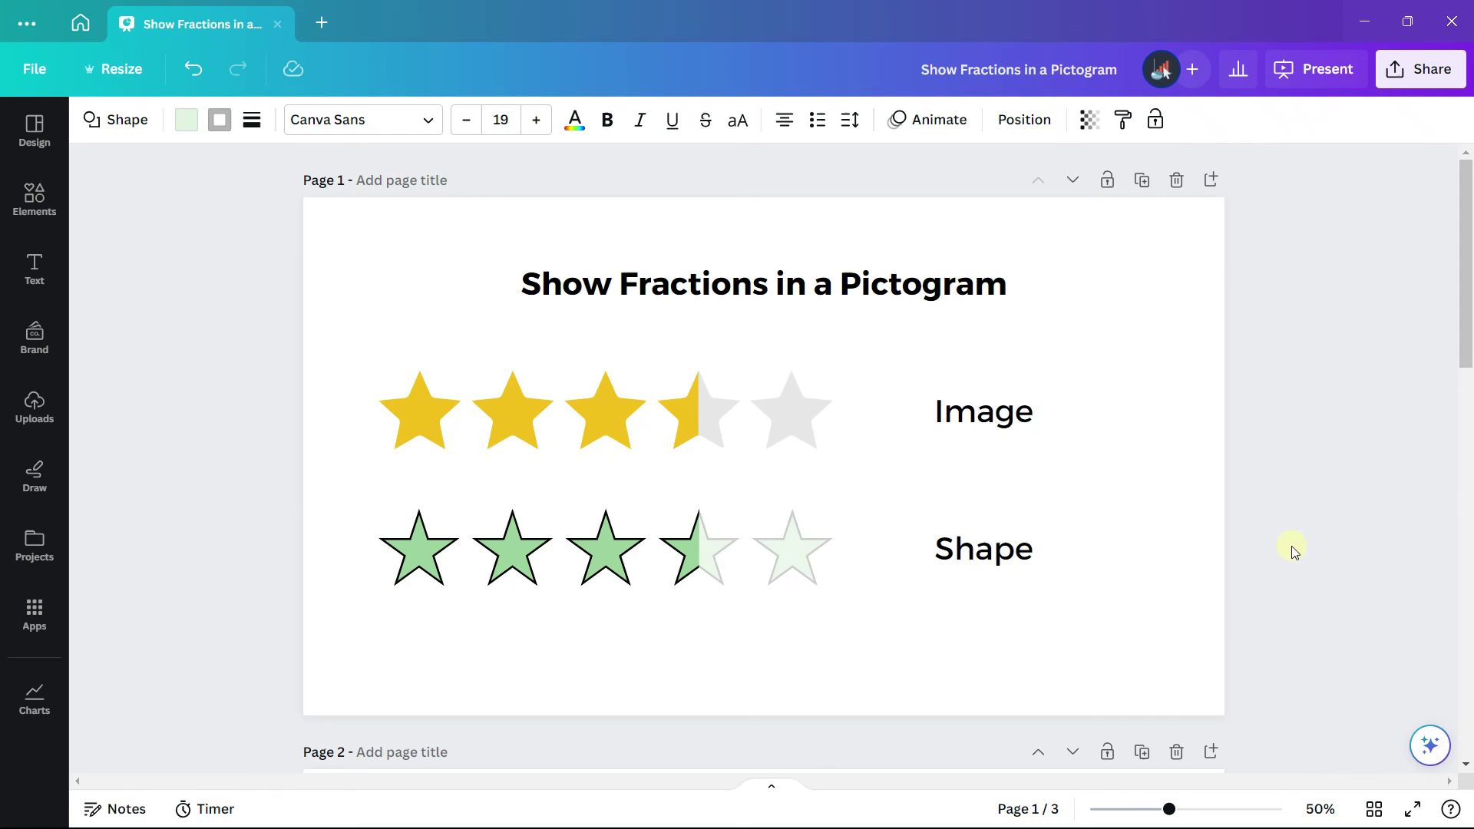